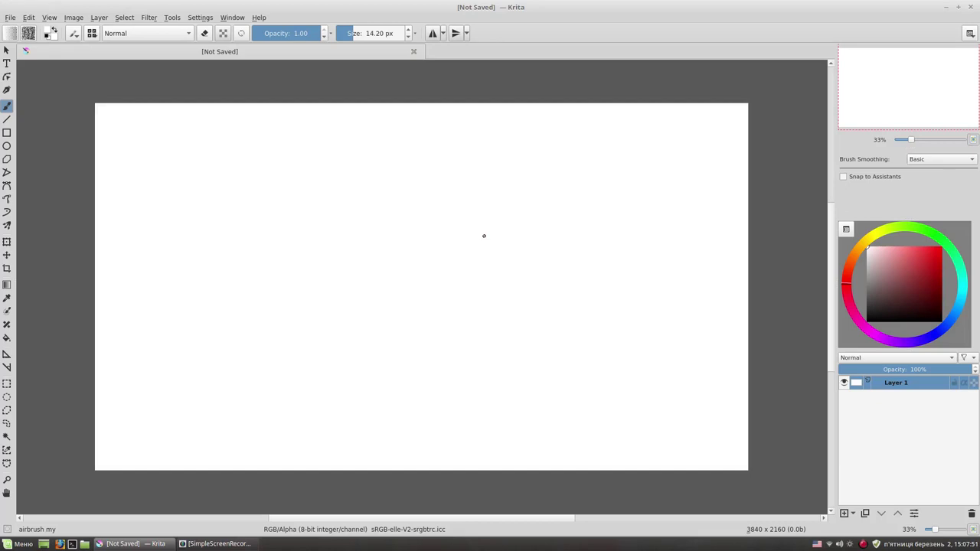
Fill the canvas with flat grey and select the Sponge texture brush.
left_click(6, 338)
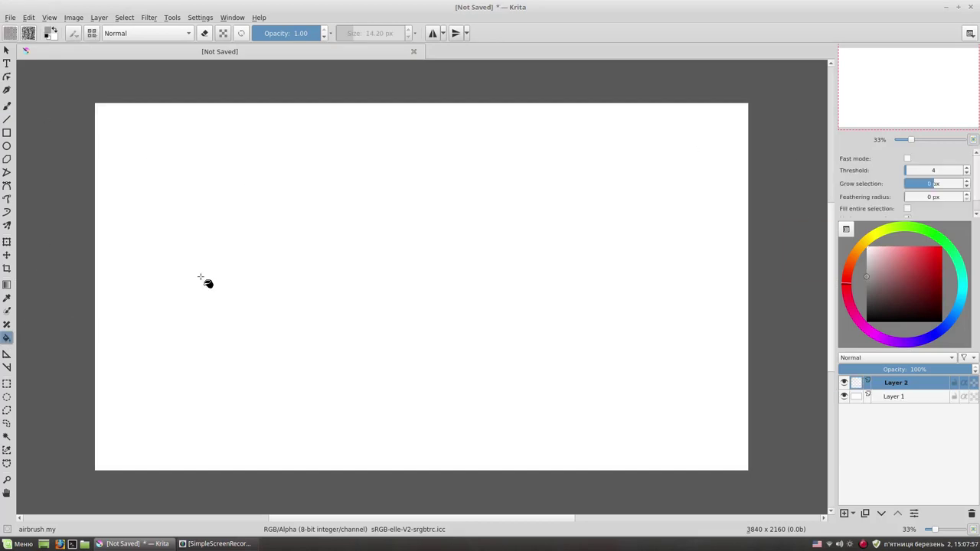
left_click(641, 238)
key("b")
right_click(366, 174)
left_click(335, 188)
right_click(444, 149)
left_click(381, 192)
Paint blue sponge-textured sky across the top, deepening the upper band with darker blue.
left_click(952, 321)
left_click(903, 256)
mouse_move(700, 201)
left_mouse_down()
mouse_move(639, 158)
mouse_move(204, 164)
mouse_move(278, 175)
mouse_move(431, 159)
mouse_move(382, 149)
left_mouse_up()
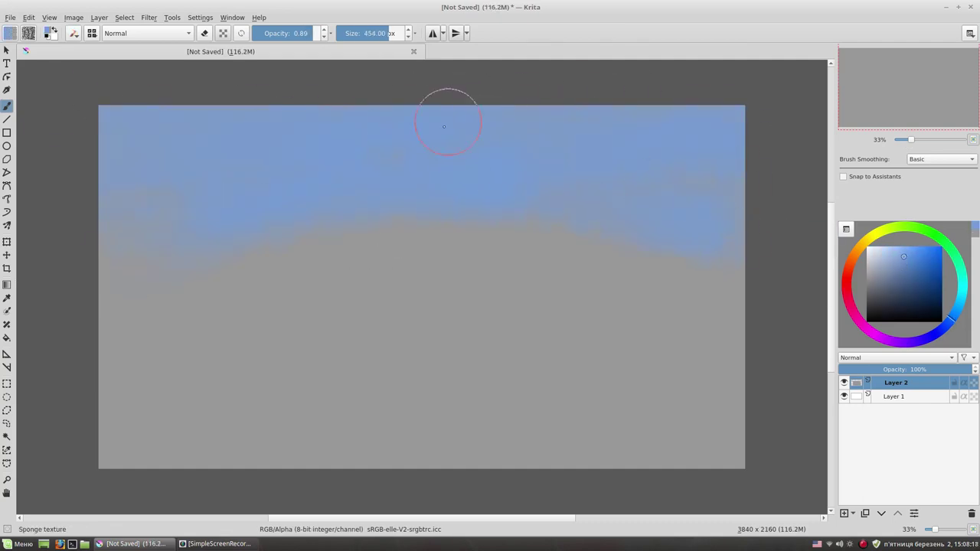
mouse_move(622, 185)
left_mouse_down()
mouse_move(644, 256)
mouse_move(607, 218)
left_mouse_up()
key("k")
mouse_move(747, 115)
left_mouse_down()
mouse_move(718, 115)
mouse_move(777, 236)
mouse_move(23, 157)
left_mouse_up()
mouse_move(86, 121)
left_mouse_down()
mouse_move(164, 256)
mouse_move(422, 98)
mouse_move(353, 157)
left_mouse_up()
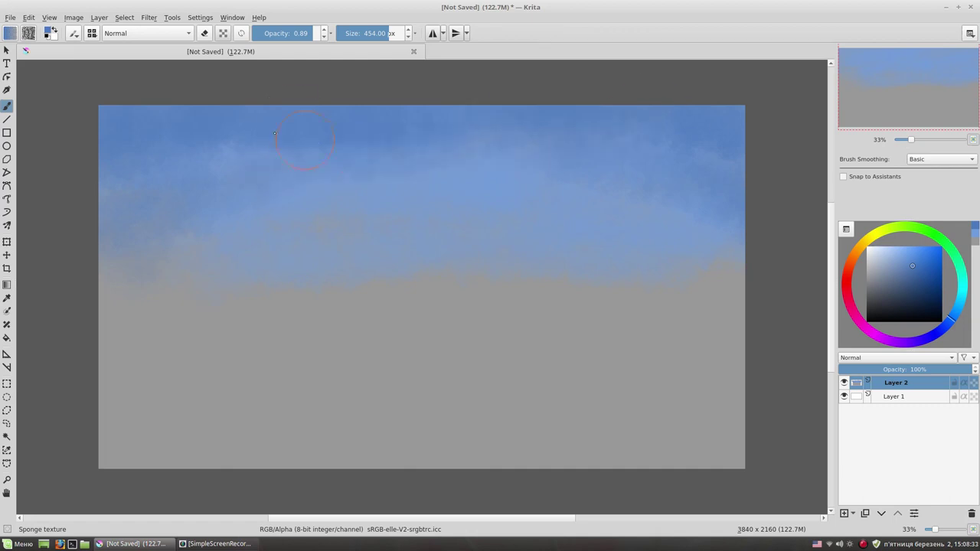
Spread lighter blue across mid-sky with a ~583 px brush, then add Layer 3.
left_click(895, 246)
left_click_drag(536, 157, 396, 207)
key("]")
mouse_move(593, 155)
left_mouse_down()
mouse_move(383, 191)
mouse_move(631, 213)
mouse_move(324, 176)
mouse_move(681, 207)
left_mouse_up()
key("Insert")
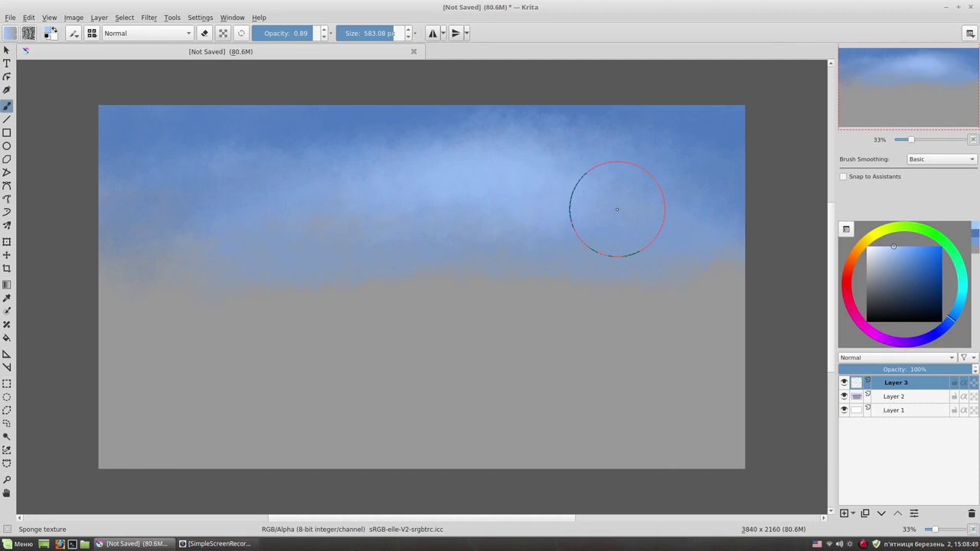
Block in a grey-blue mountain on the right with a ~276 px brush, plus a diagonal ridge.
key("bracketleft")
key("bracketleft")
key("bracketleft")
left_click(889, 271)
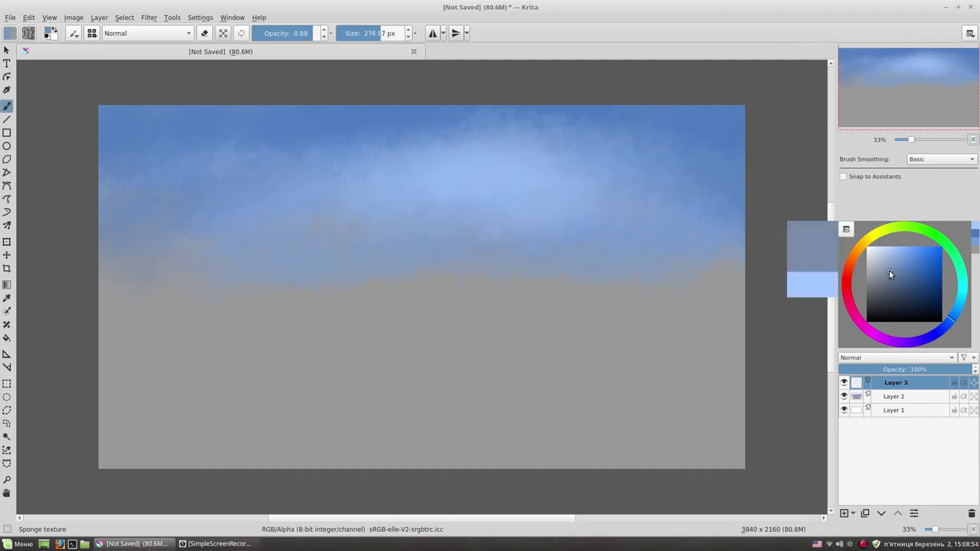
mouse_move(554, 201)
left_mouse_down()
mouse_move(514, 207)
mouse_move(605, 177)
mouse_move(487, 286)
mouse_move(650, 245)
mouse_move(689, 280)
mouse_move(532, 302)
mouse_move(467, 333)
mouse_move(685, 306)
left_mouse_up()
key("bracketleft")
key("bracketleft")
key("bracketleft")
left_click_drag(518, 191, 448, 260)
Add pale snowy streaks on the right ridge, dark fanning slopes, and start a dark left mountain.
left_click(879, 259)
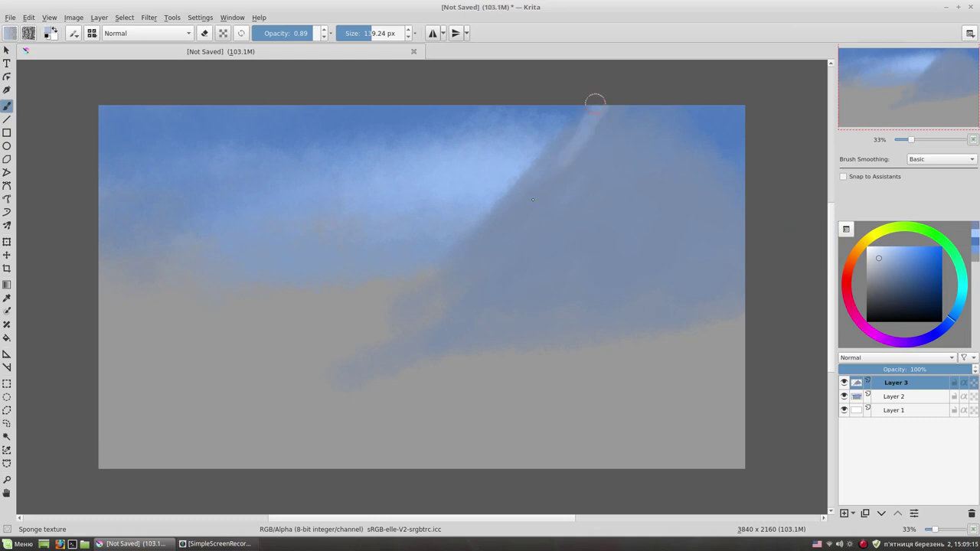
mouse_move(590, 99)
left_mouse_down()
mouse_move(631, 102)
mouse_move(689, 149)
mouse_move(567, 140)
left_mouse_up()
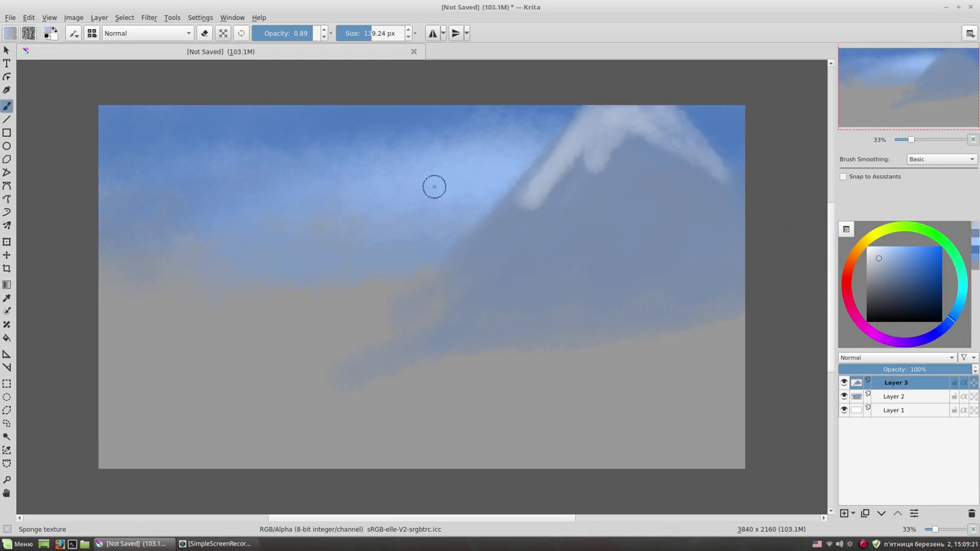
left_click(892, 288)
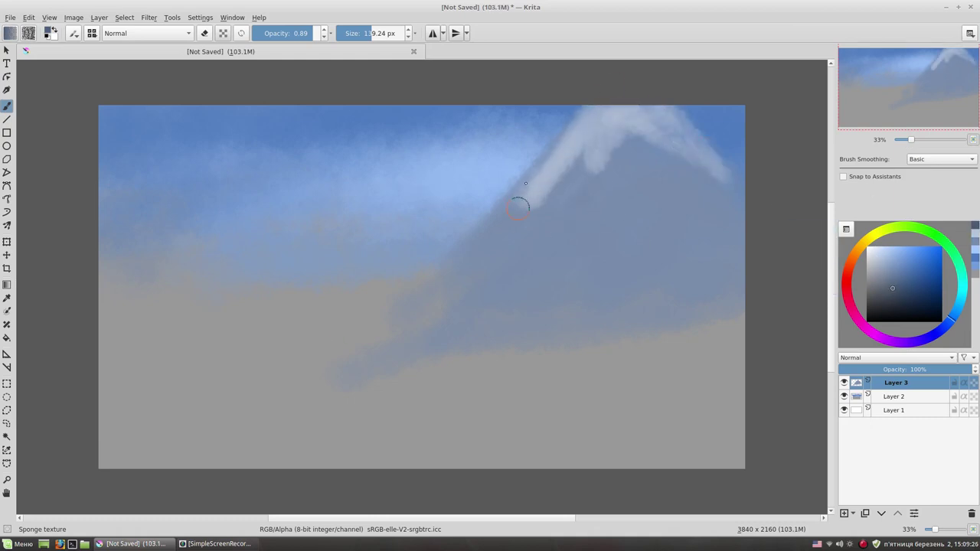
mouse_move(579, 200)
left_mouse_down()
mouse_move(460, 360)
mouse_move(705, 391)
mouse_move(689, 367)
left_mouse_up()
mouse_move(452, 349)
left_mouse_down()
mouse_move(176, 149)
mouse_move(352, 348)
left_mouse_up()
mouse_move(172, 127)
left_mouse_down()
mouse_move(107, 223)
mouse_move(376, 348)
left_mouse_up()
Fill the left mountain into a broad dark mass and snow-cap both peaks.
left_click_drag(164, 130, 119, 272)
mouse_move(117, 195)
left_mouse_down()
mouse_move(335, 265)
mouse_move(127, 344)
mouse_move(329, 387)
mouse_move(420, 434)
mouse_move(685, 372)
mouse_move(622, 307)
left_mouse_up()
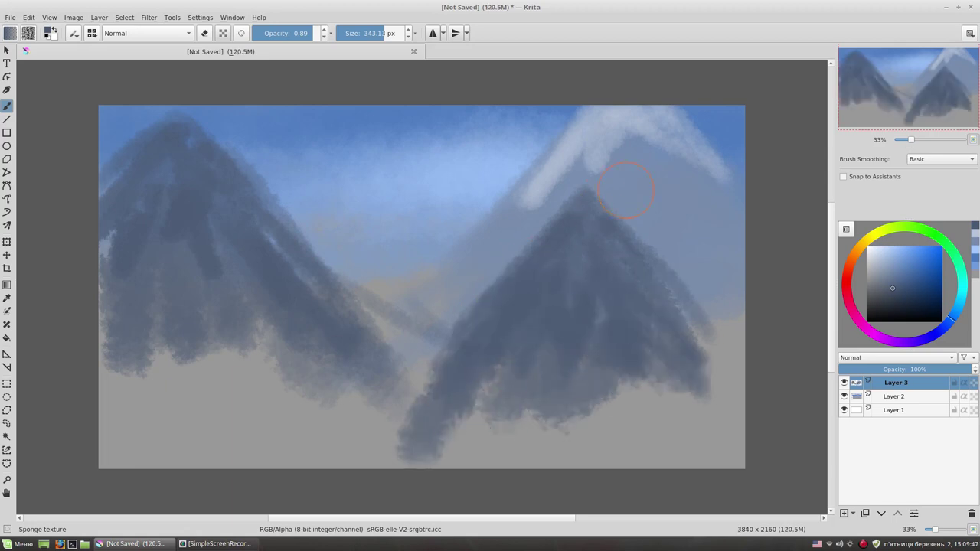
left_click(617, 133, "ctrl")
mouse_move(586, 192)
left_mouse_down()
mouse_move(509, 264)
mouse_move(640, 256)
left_mouse_up()
left_click_drag(184, 114, 256, 192)
mouse_move(180, 171)
left_mouse_down()
mouse_move(215, 193)
mouse_move(240, 192)
left_mouse_up()
Repaint the valley between the mountains in grey-blue beneath a pale sky, using a ~100 px brush.
left_click(390, 320, "ctrl")
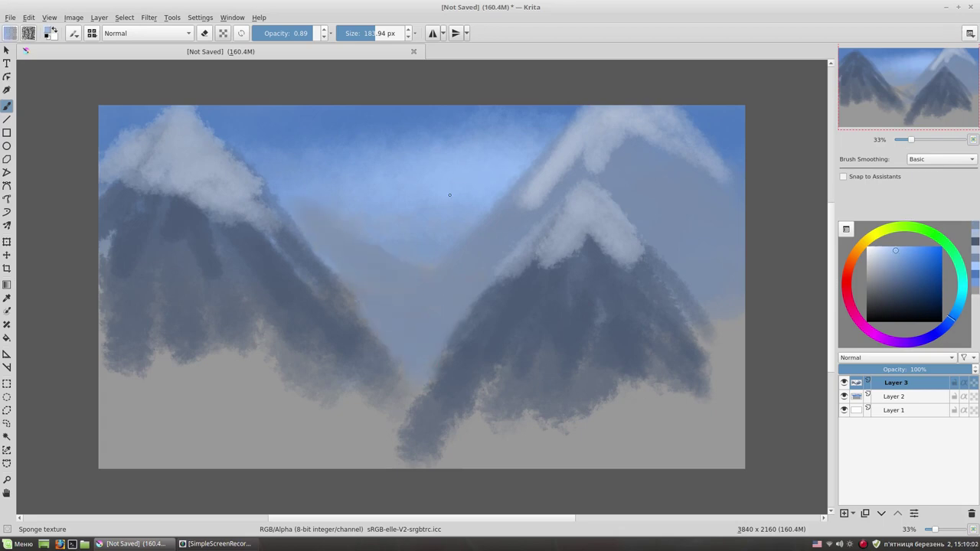
key("bracketleft")
mouse_move(422, 268)
left_mouse_down()
mouse_move(459, 193)
mouse_move(431, 262)
mouse_move(405, 237)
mouse_move(355, 233)
mouse_move(416, 271)
left_mouse_up()
key("ctrl+z")
left_click(480, 181, "ctrl")
left_click(462, 175, "ctrl")
mouse_move(344, 232)
left_mouse_down()
mouse_move(443, 285)
mouse_move(383, 268)
left_mouse_up()
left_click(398, 290, "ctrl")
left_click_drag(444, 314, 414, 349)
left_click_drag(398, 302, 353, 284)
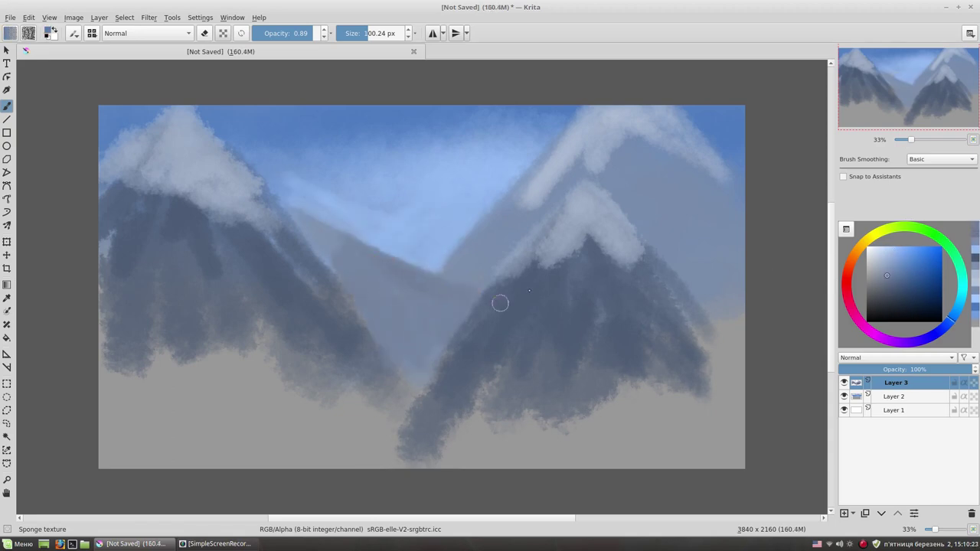
With a ~136 px brush, add light clouds beside the central mountain and darken the surrounding slopes and foothills.
left_click(464, 163, "ctrl")
key("bracketright")
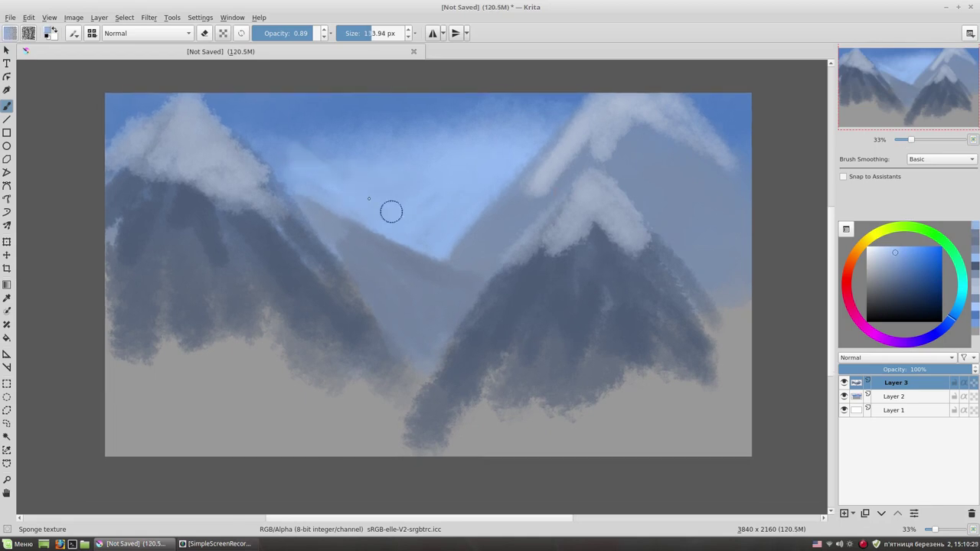
left_click(654, 277, "ctrl")
left_click_drag(701, 253, 783, 324)
left_click_drag(727, 245, 771, 350)
left_click(631, 222, "ctrl")
left_click_drag(697, 245, 761, 271)
left_click_drag(712, 230, 755, 262)
left_click(663, 284, "ctrl")
mouse_move(735, 322)
left_mouse_down()
mouse_move(677, 331)
mouse_move(751, 360)
mouse_move(635, 407)
mouse_move(429, 462)
left_mouse_up()
mouse_move(225, 350)
left_mouse_down()
mouse_move(321, 365)
mouse_move(115, 405)
left_mouse_up()
Paint a light-blue river down to the bottom left, then merge Layer 3 down.
left_click(375, 121, "ctrl")
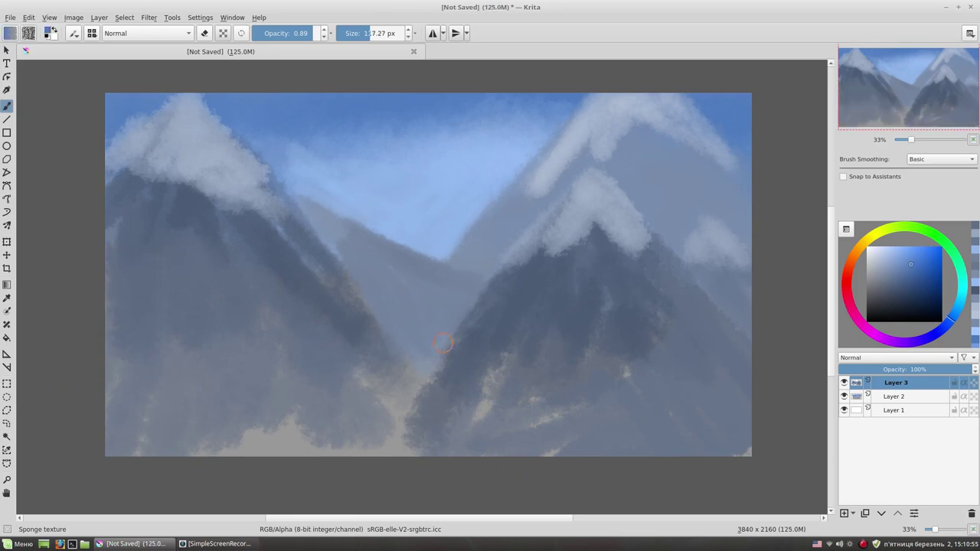
mouse_move(393, 395)
left_mouse_down()
mouse_move(399, 452)
mouse_move(261, 452)
left_mouse_up()
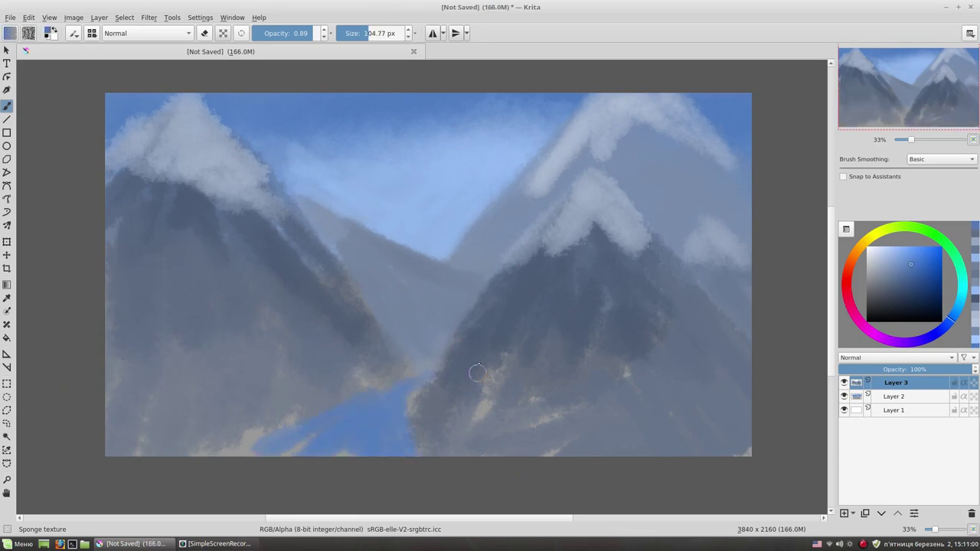
left_click_drag(429, 383, 406, 452)
mouse_move(460, 350)
left_mouse_down()
mouse_move(441, 455)
mouse_move(387, 429)
mouse_move(410, 419)
left_mouse_up()
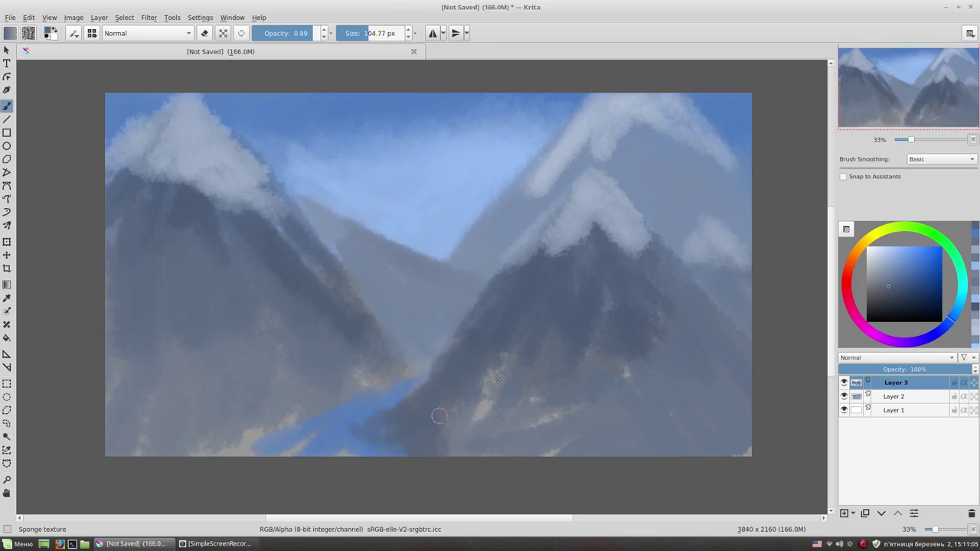
key("ctrl+z")
right_click(459, 277)
Paint a light snow cap on the central peak with the deevad 2c flat brush.
left_click(438, 217)
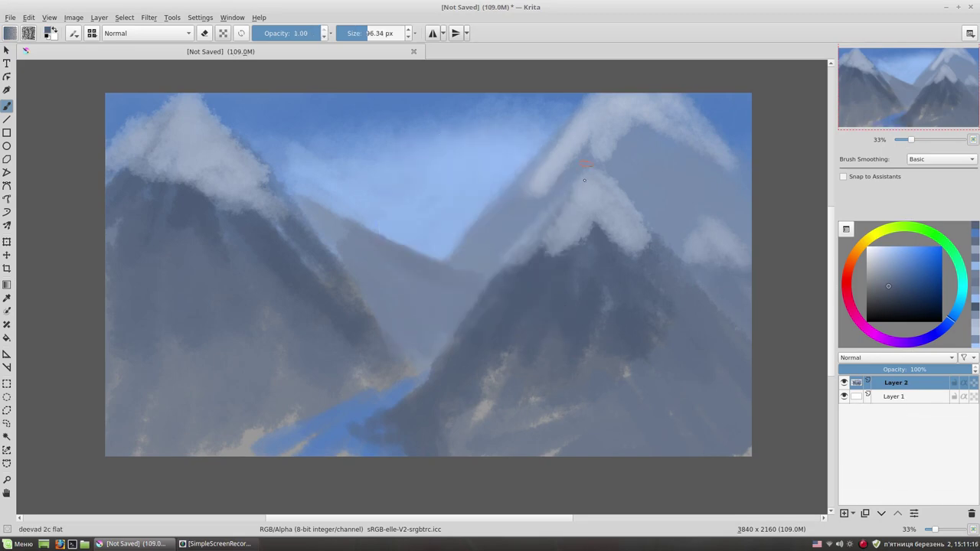
left_click(620, 219, "ctrl")
left_click_drag(586, 167, 515, 256)
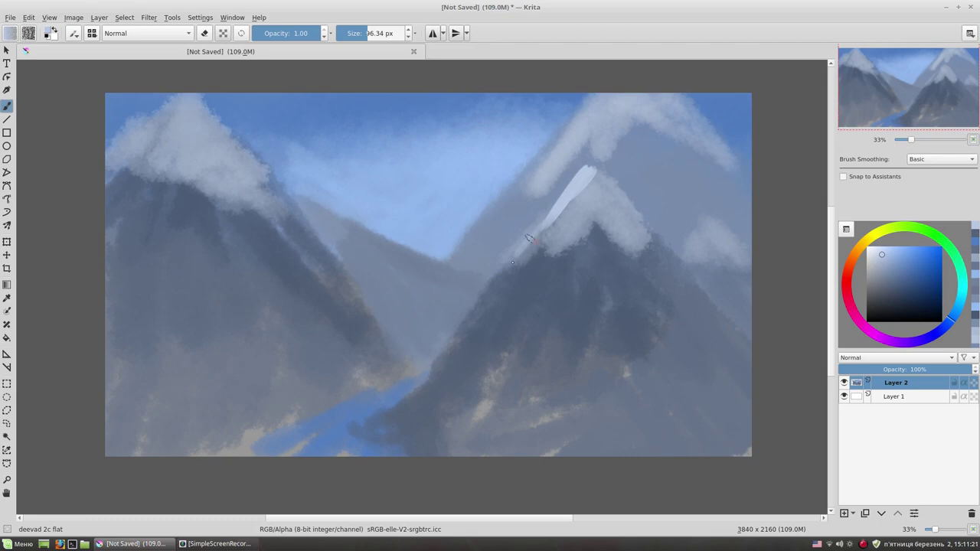
left_click_drag(559, 207, 517, 254)
left_click_drag(590, 183, 549, 253)
left_click_drag(562, 214, 539, 259)
mouse_move(594, 178)
left_mouse_down()
mouse_move(643, 249)
mouse_move(668, 255)
left_mouse_up()
Cover the grey below the summit with snow and brighten the peak's left face at ~74 px.
left_click(603, 163, "ctrl")
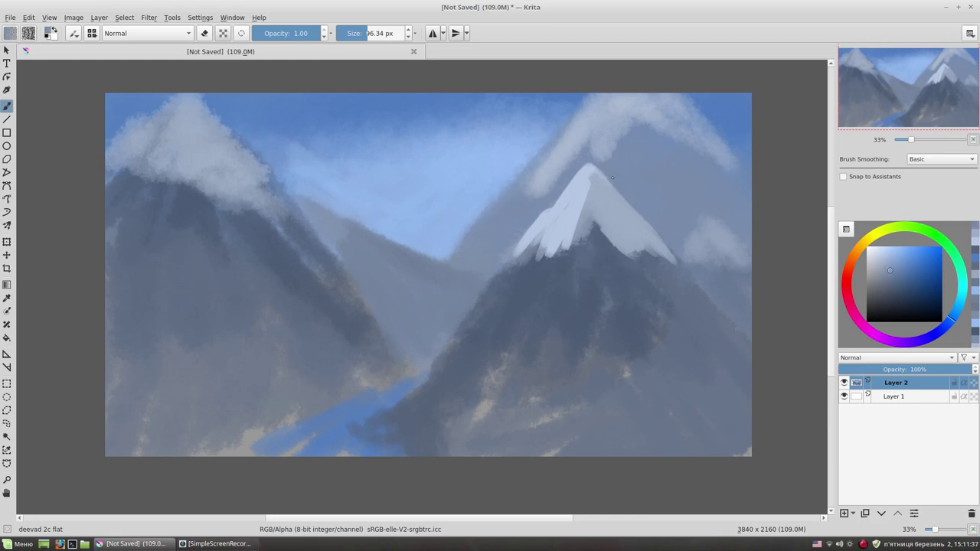
left_click_drag(586, 211, 555, 259)
left_click(586, 204, "ctrl")
left_click_drag(594, 222, 621, 253)
left_click_drag(601, 221, 576, 259)
left_click(877, 247)
key("bracketleft")
left_click_drag(589, 167, 555, 226)
mouse_move(585, 181)
left_mouse_down()
mouse_move(553, 242)
mouse_move(550, 208)
mouse_move(550, 242)
left_mouse_up()
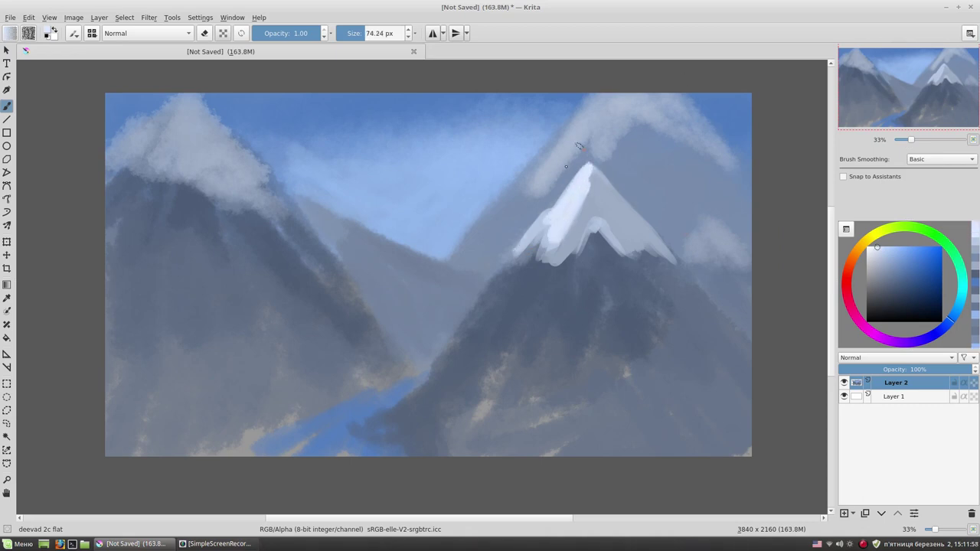
Streak dark shadow strokes along the ridge and down the right mountain face and lower slope.
left_click(529, 217, "ctrl")
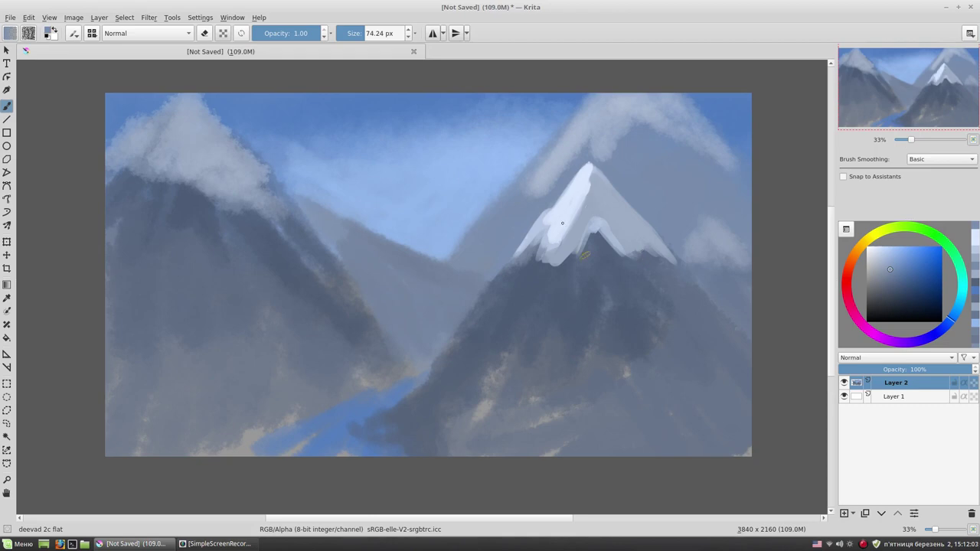
left_click(613, 270, "ctrl")
mouse_move(632, 262)
left_mouse_down()
mouse_move(647, 248)
mouse_move(682, 273)
mouse_move(744, 351)
left_mouse_up()
mouse_move(663, 271)
left_mouse_down()
mouse_move(740, 354)
mouse_move(727, 357)
left_mouse_up()
left_click_drag(605, 296, 629, 423)
left_click_drag(634, 322, 666, 432)
left_click_drag(648, 363, 668, 433)
left_click_drag(657, 314, 695, 454)
left_click_drag(638, 418, 653, 455)
left_click_drag(617, 357, 614, 408)
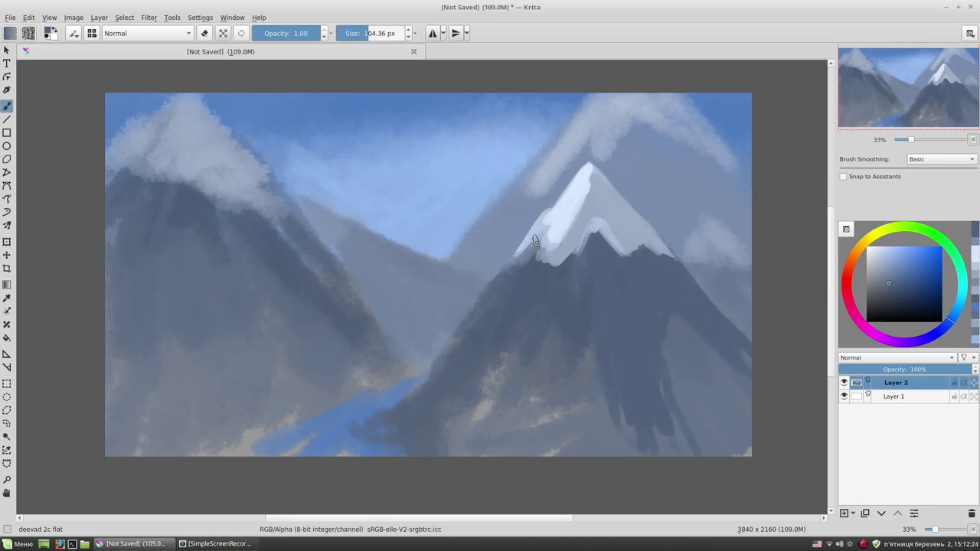
Paint light grey-blue down the central mountain's left ridge at ~90 px and brighten the river.
left_click(888, 276)
key("bracketleft")
mouse_move(515, 265)
left_mouse_down()
mouse_move(457, 338)
mouse_move(434, 393)
left_mouse_up()
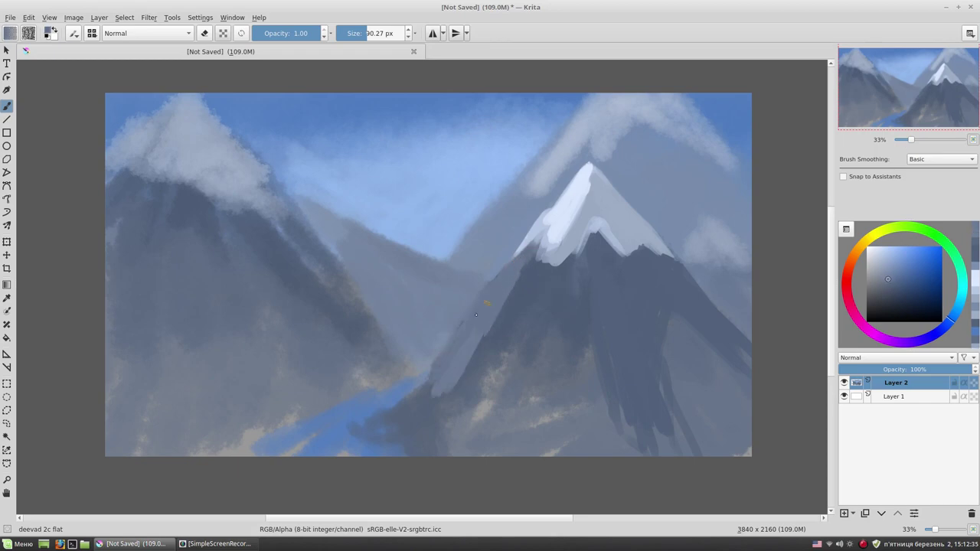
mouse_move(531, 262)
left_mouse_down()
mouse_move(401, 411)
mouse_move(344, 422)
left_mouse_up()
left_click(480, 194, "ctrl")
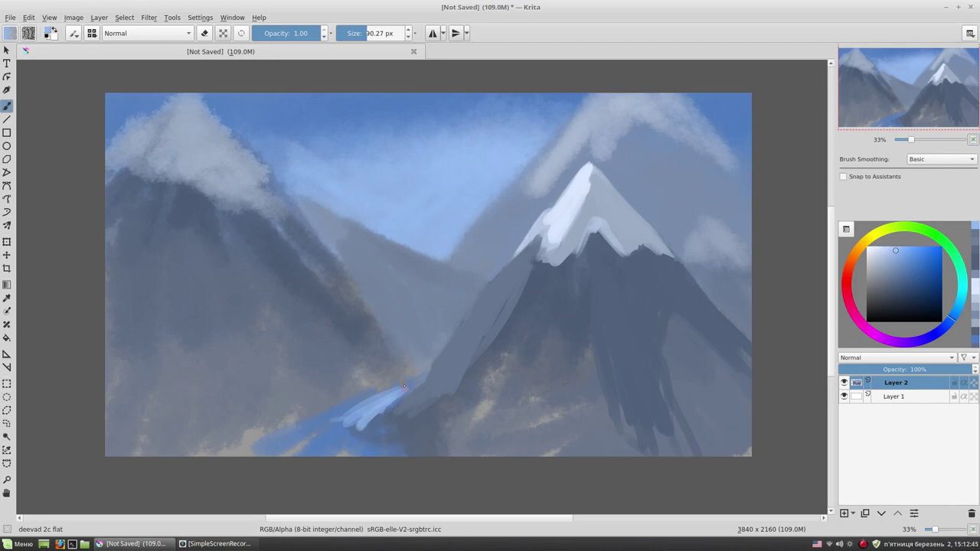
mouse_move(413, 381)
left_mouse_down()
mouse_move(318, 436)
mouse_move(376, 440)
mouse_move(261, 454)
left_mouse_up()
Add dark vertical strokes on the lower-left slope, a warm stroke on the right slope, and patch the snow-edge notch.
left_click(405, 405, "ctrl")
mouse_move(528, 370)
left_mouse_down()
mouse_move(484, 393)
mouse_move(476, 438)
left_mouse_up()
left_click_drag(524, 400, 506, 455)
left_click(858, 253)
left_click_drag(680, 300, 709, 326)
left_click(683, 302, "ctrl")
mouse_move(678, 291)
left_mouse_down()
mouse_move(747, 348)
mouse_move(749, 405)
left_mouse_up()
left_click(675, 286, "ctrl")
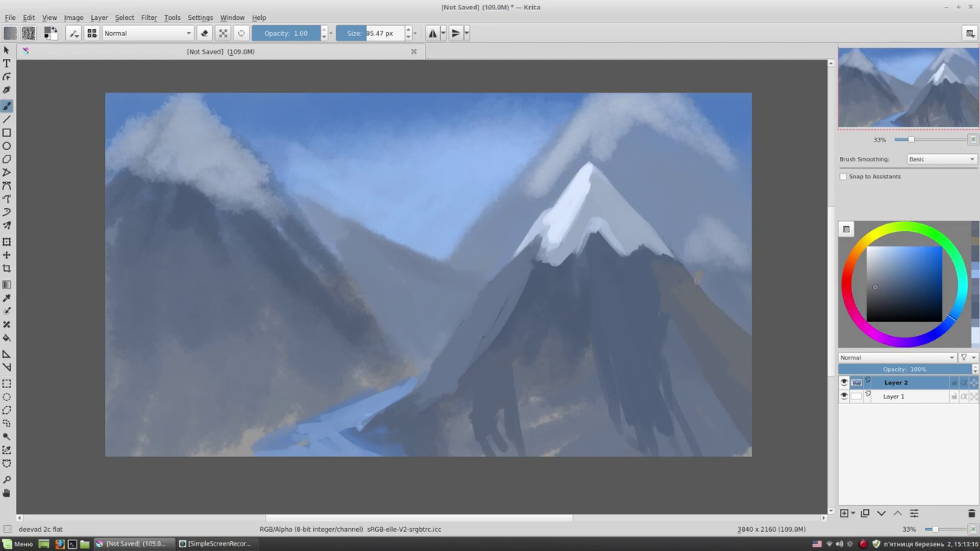
left_click_drag(655, 235, 660, 248)
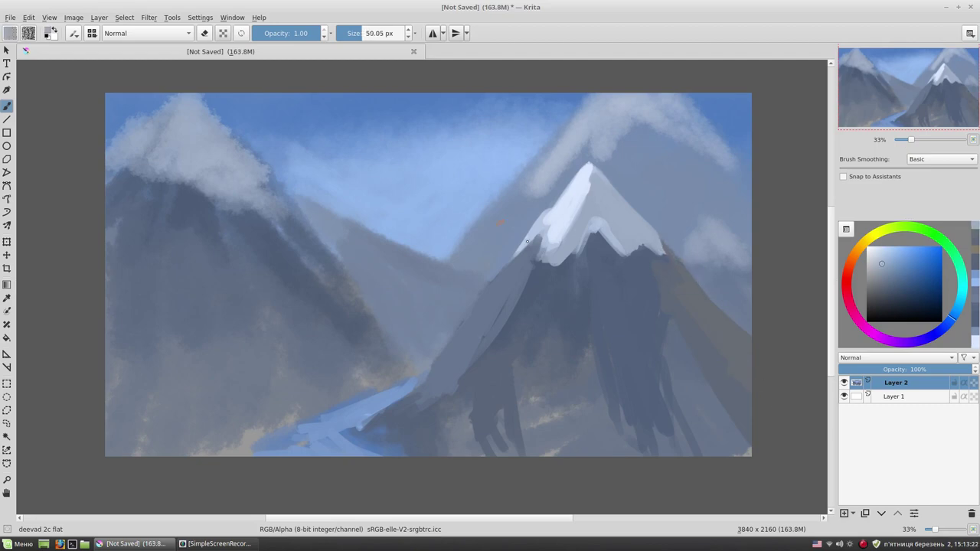
Lighten the dark central slope with sampled blue-grey vertical strokes, plus a dark stroke below the snow.
left_click(511, 263, "ctrl")
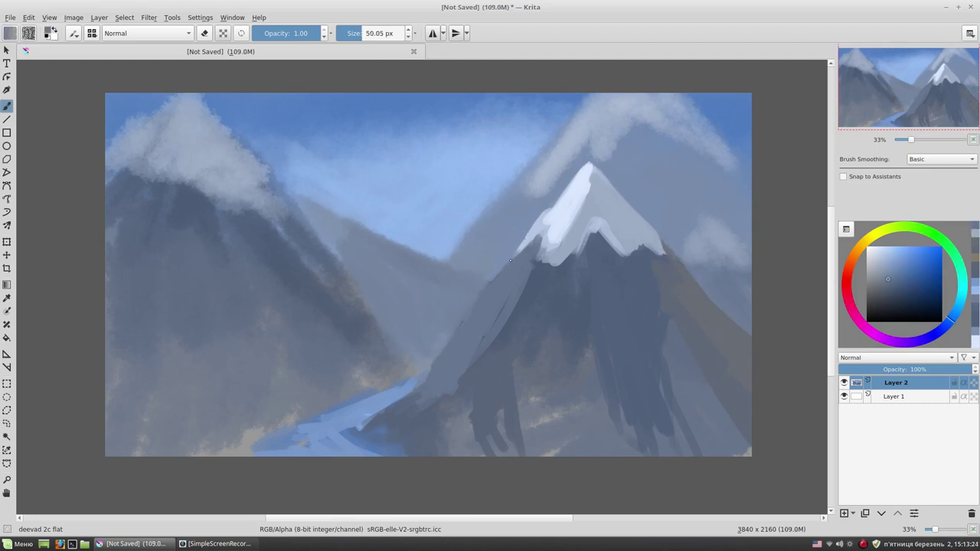
left_click(456, 323, "ctrl")
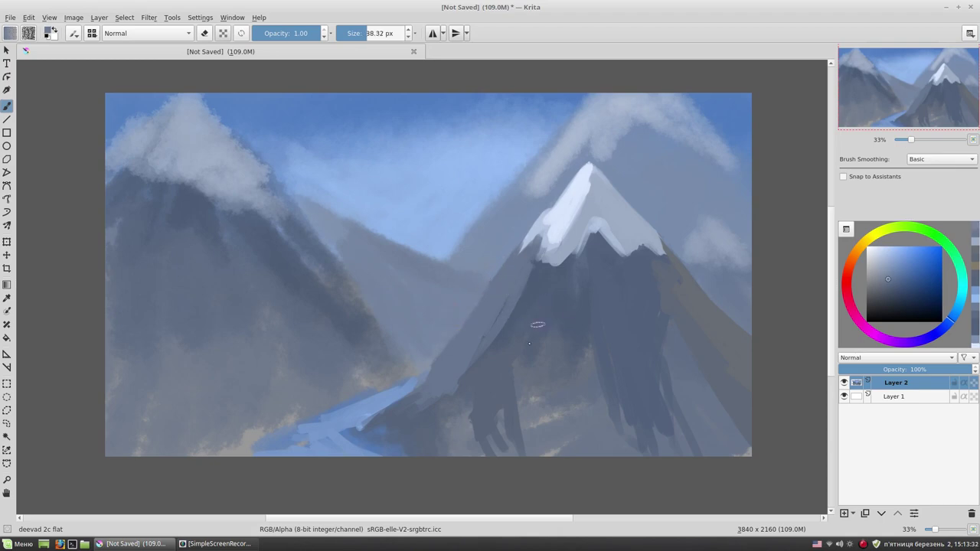
left_click_drag(537, 325, 529, 383)
left_click_drag(513, 348, 505, 421)
left_click_drag(483, 353, 467, 417)
left_click(565, 275, "ctrl")
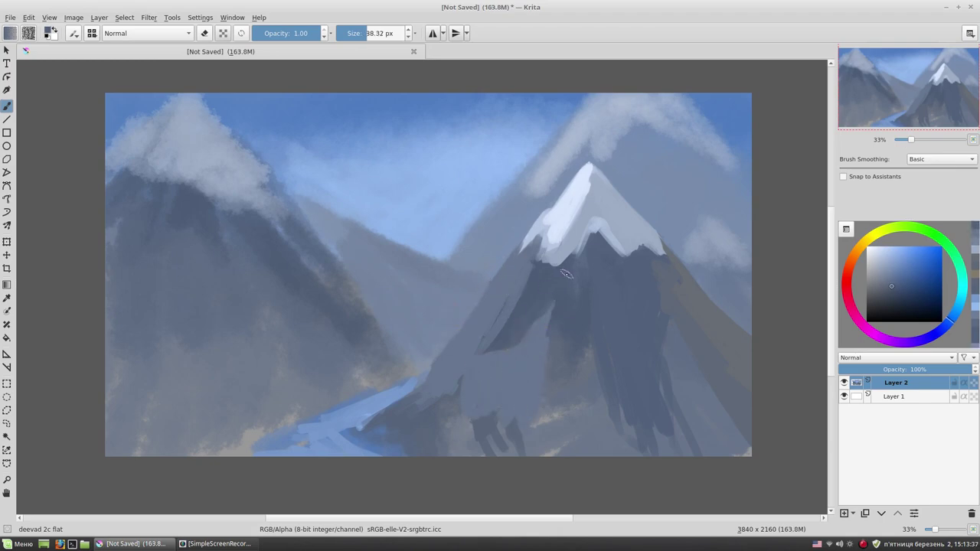
left_click_drag(554, 340, 542, 422)
left_click_drag(576, 264, 574, 378)
left_click_drag(567, 300, 550, 409)
left_click_drag(559, 327, 536, 430)
left_click_drag(586, 271, 576, 367)
left_click_drag(595, 241, 553, 338)
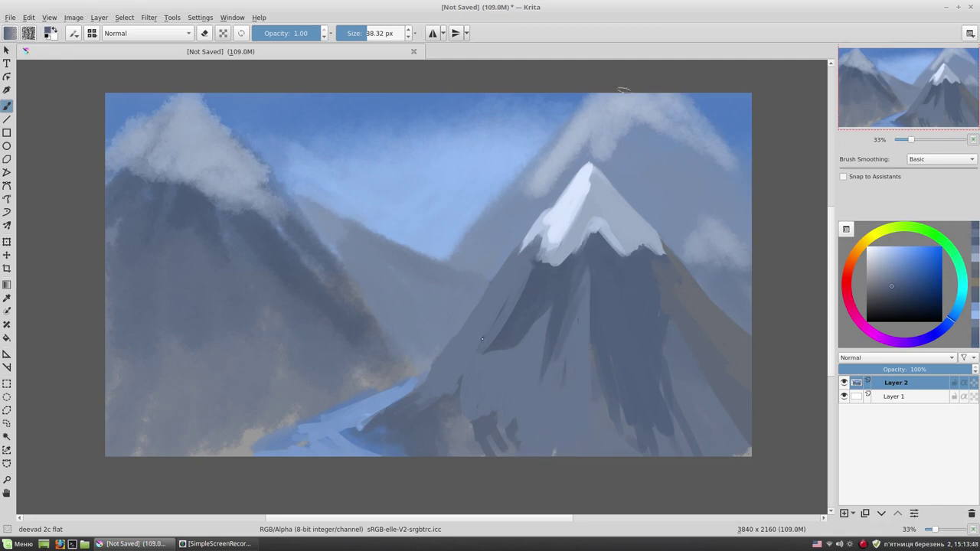
Darken the lower right slope and mountain base, adding light and dark vertical strokes on the face.
left_click_drag(671, 322, 731, 425)
left_click_drag(656, 301, 670, 457)
mouse_move(628, 406)
left_mouse_down()
mouse_move(651, 456)
mouse_move(750, 457)
left_mouse_up()
left_click(584, 389, "ctrl")
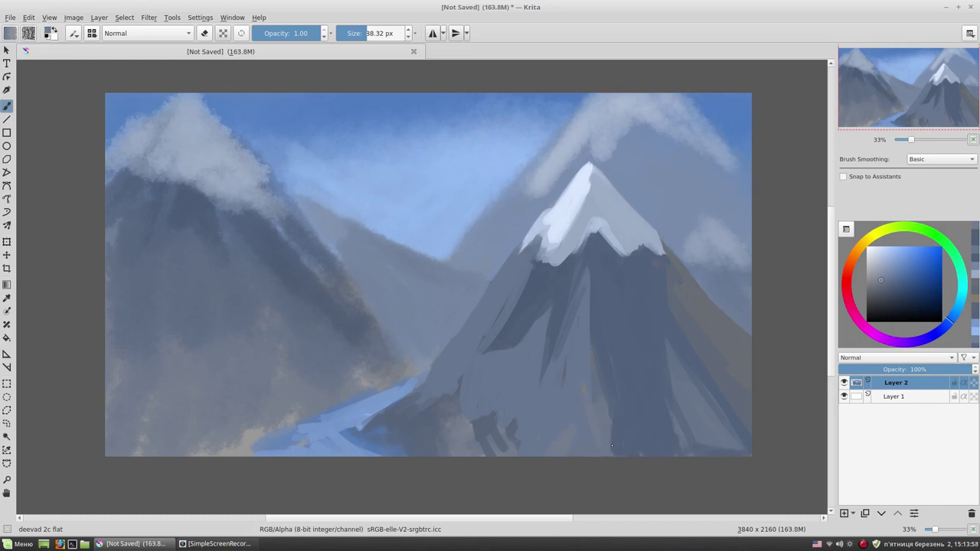
left_click(621, 317, "ctrl")
left_click_drag(620, 415, 628, 457)
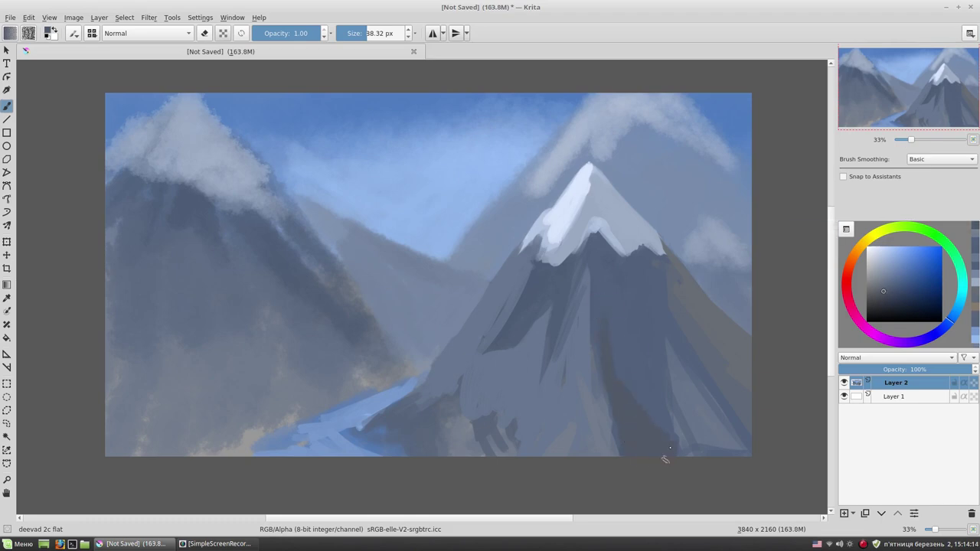
left_click(589, 290, "ctrl")
left_click_drag(595, 291, 599, 417)
left_click(605, 369, "ctrl")
left_click_drag(668, 395, 672, 420)
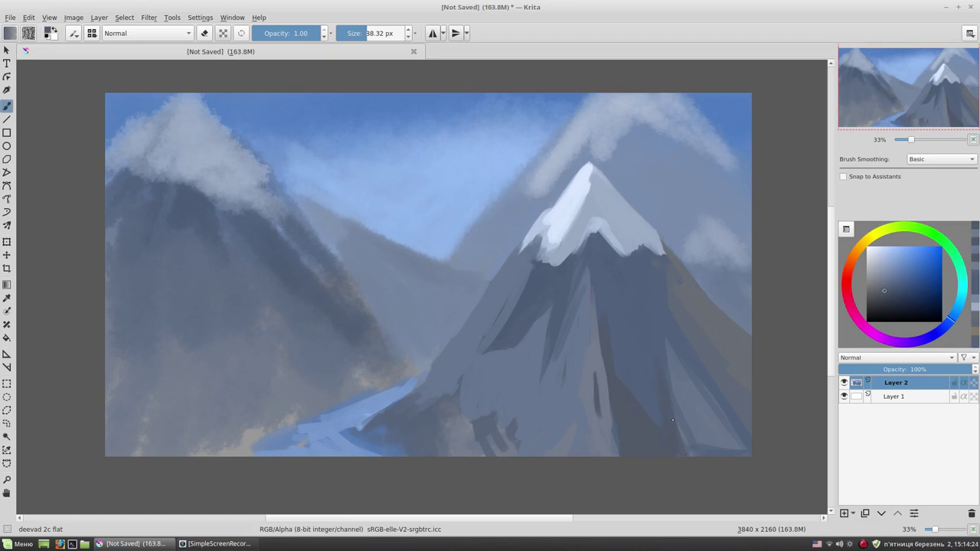
Cover the dark marks at the mountain base with sampled grey-blue.
left_click(379, 442, "ctrl")
left_click(448, 409, "ctrl")
mouse_move(448, 411)
left_mouse_down()
mouse_move(475, 452)
mouse_move(500, 460)
left_mouse_up()
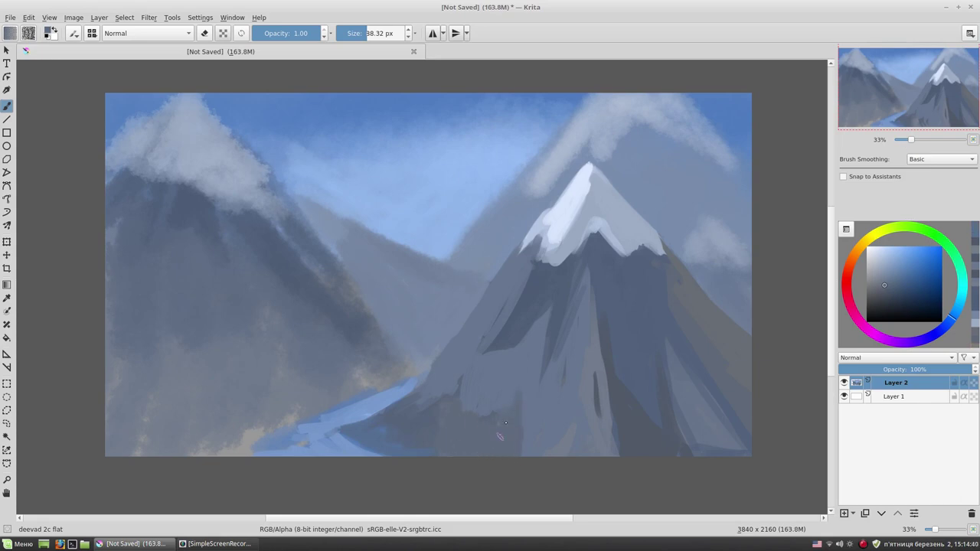
Paint a small light blue-white snowy peak just right of the summit.
left_click(649, 221, "ctrl")
mouse_move(712, 222)
left_mouse_down()
mouse_move(746, 257)
mouse_move(690, 237)
mouse_move(749, 265)
left_mouse_up()
left_click(716, 247, "ctrl")
left_click_drag(678, 249, 708, 214)
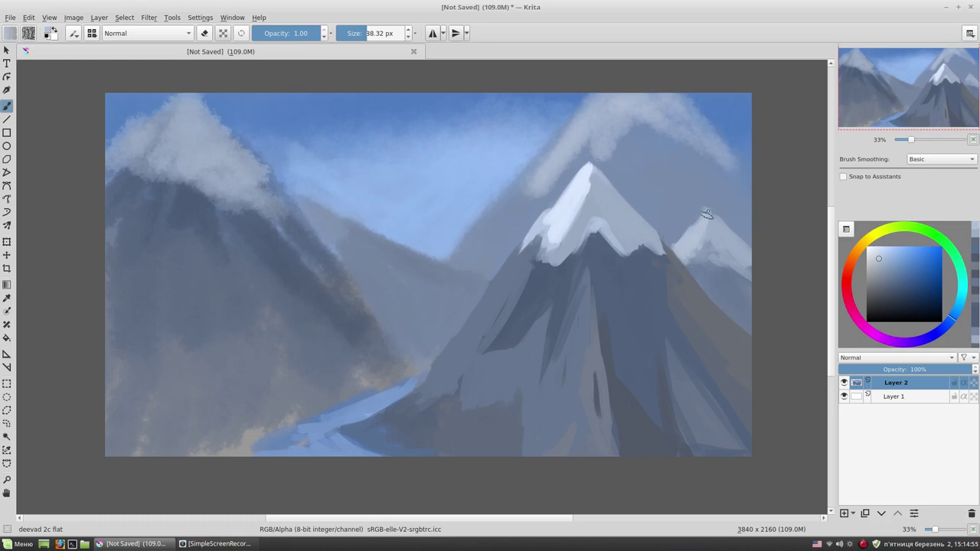
left_click(717, 278, "ctrl")
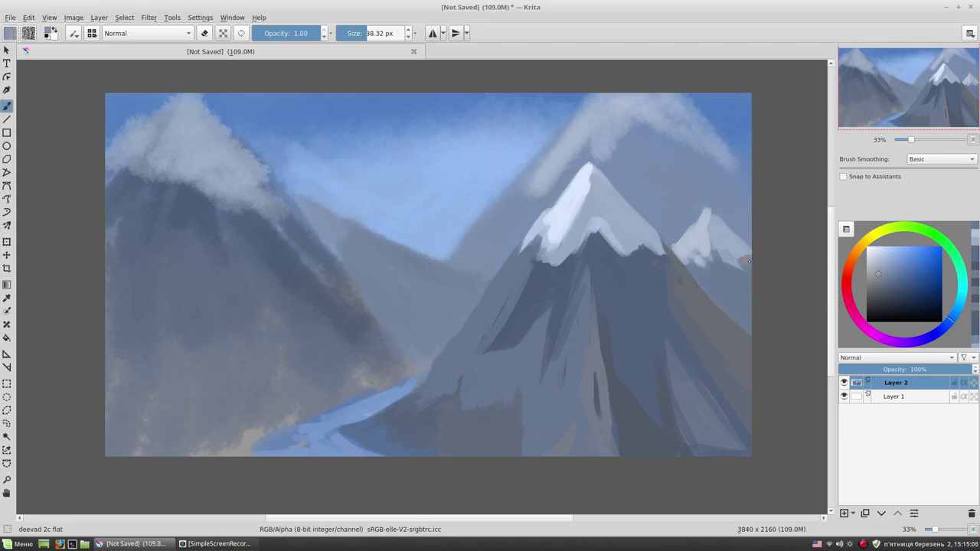
Brighten the cloud above the right peak and darken the peak's left shoulder.
left_click(665, 134, "ctrl")
left_click_drag(678, 103, 721, 147)
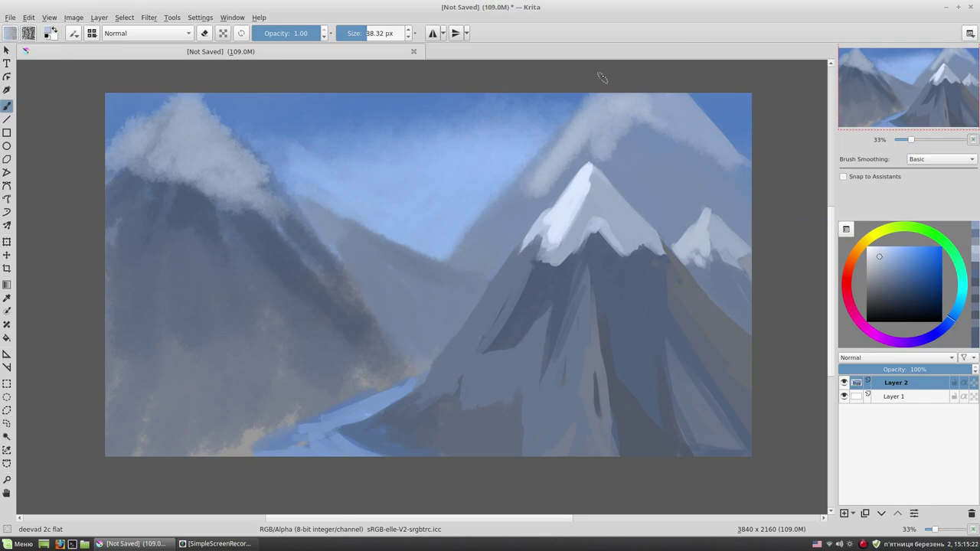
left_click_drag(594, 86, 528, 170)
left_click_drag(581, 111, 640, 98)
left_click(554, 192, "ctrl")
left_click_drag(554, 192, 530, 174)
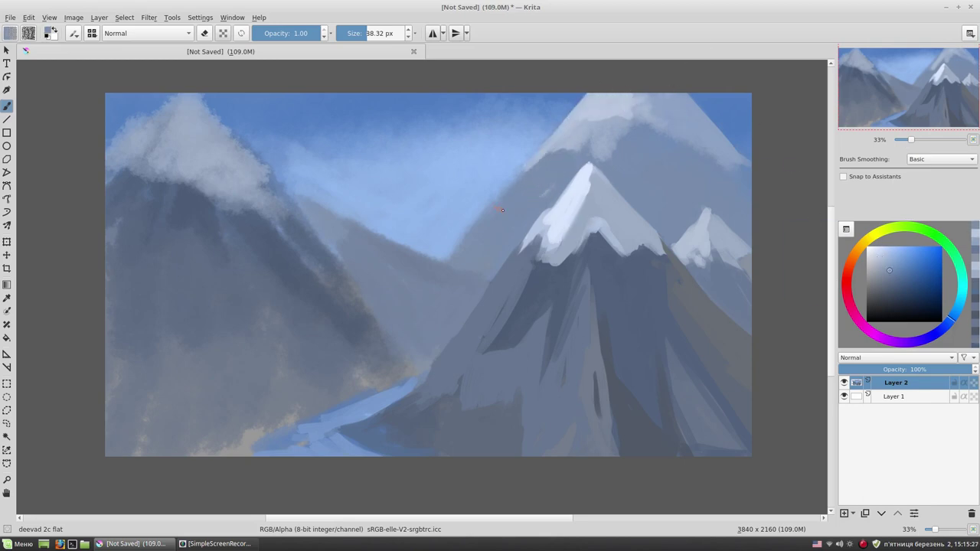
Paint a light line along the back ridge, brighten the sky beside it and the back peak's snow.
left_click(540, 141, "ctrl")
left_click_drag(548, 126, 450, 247)
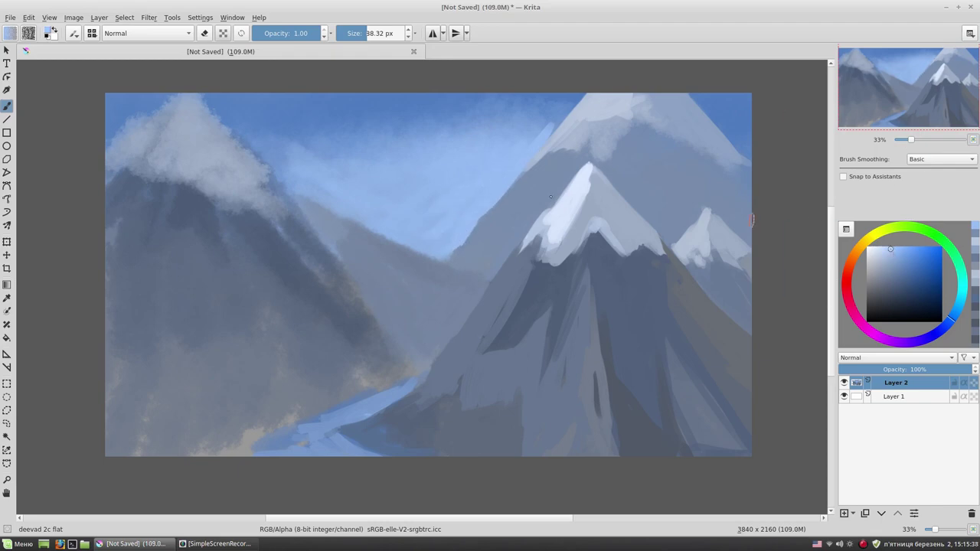
left_click_drag(482, 211, 429, 245)
left_click_drag(475, 190, 402, 252)
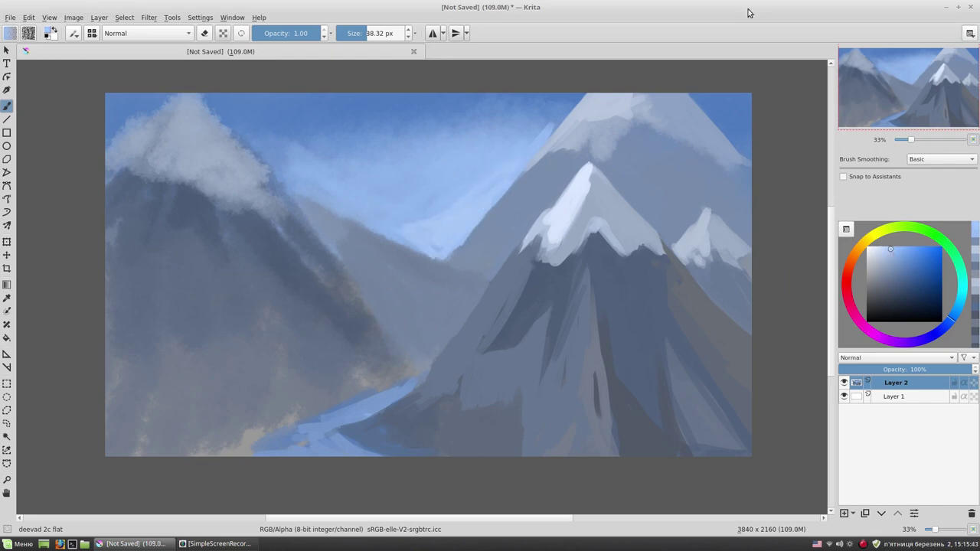
left_click(572, 156, "ctrl")
left_click(631, 130, "ctrl")
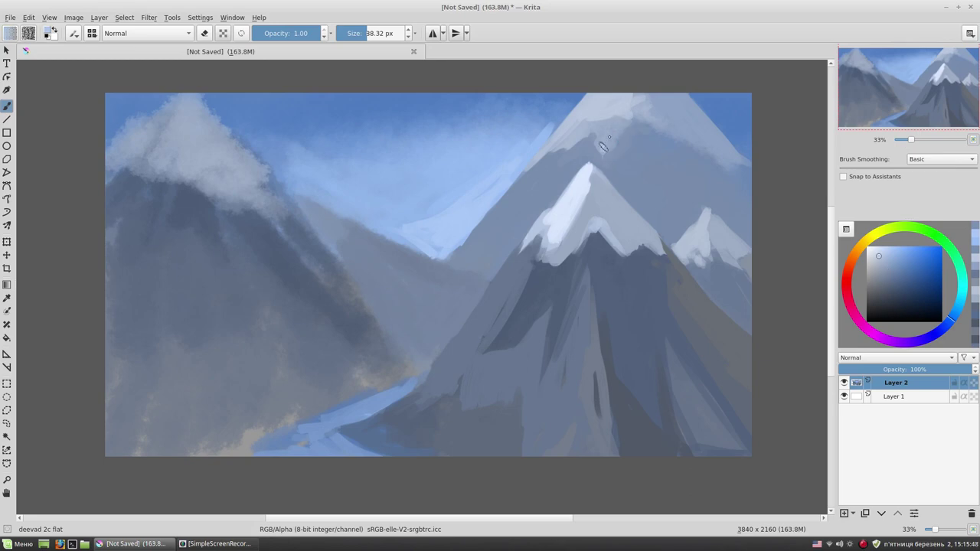
left_click_drag(619, 120, 614, 134)
left_click(647, 172, "ctrl")
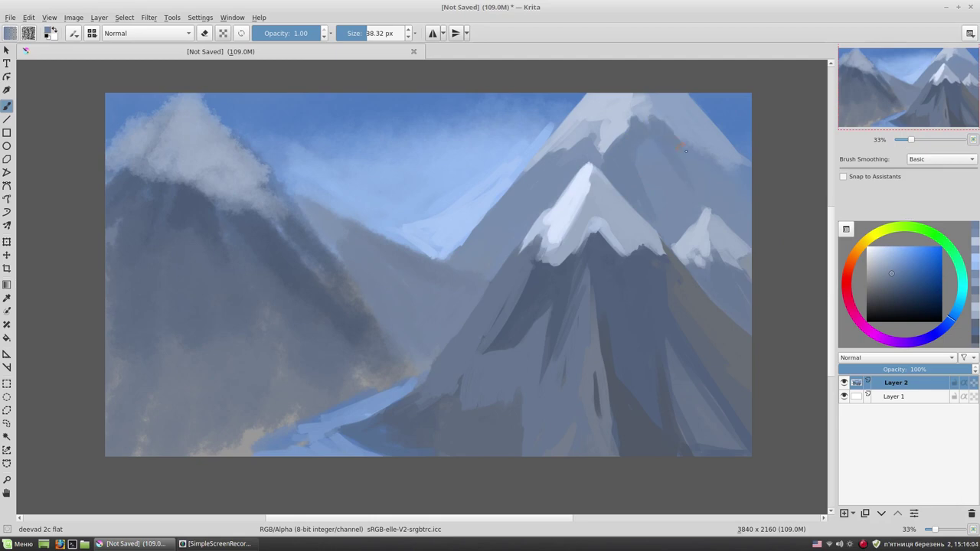
With an enlarged brush, paint light sky-blue clouds into the upper sky.
left_click(462, 208, "ctrl")
left_click_drag(462, 208, 466, 173)
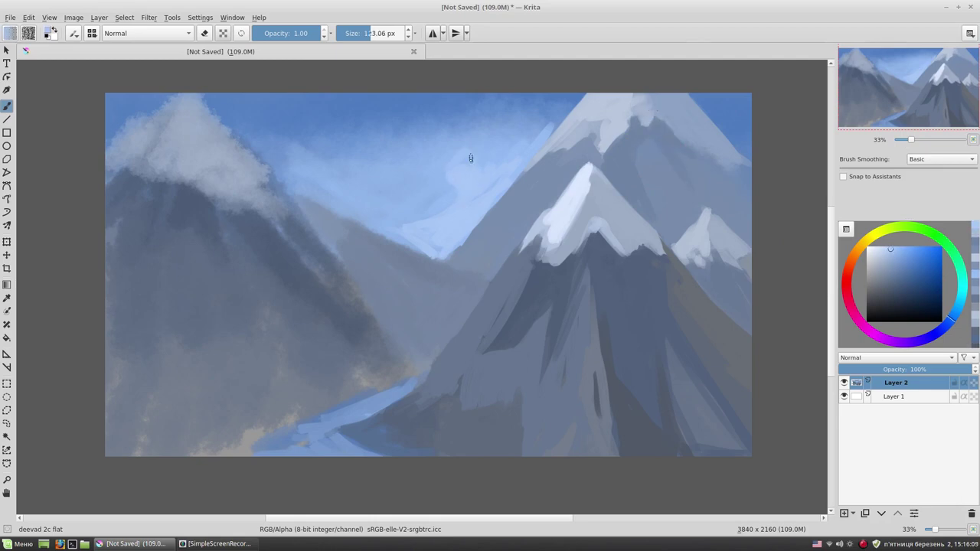
left_click(496, 132, "ctrl")
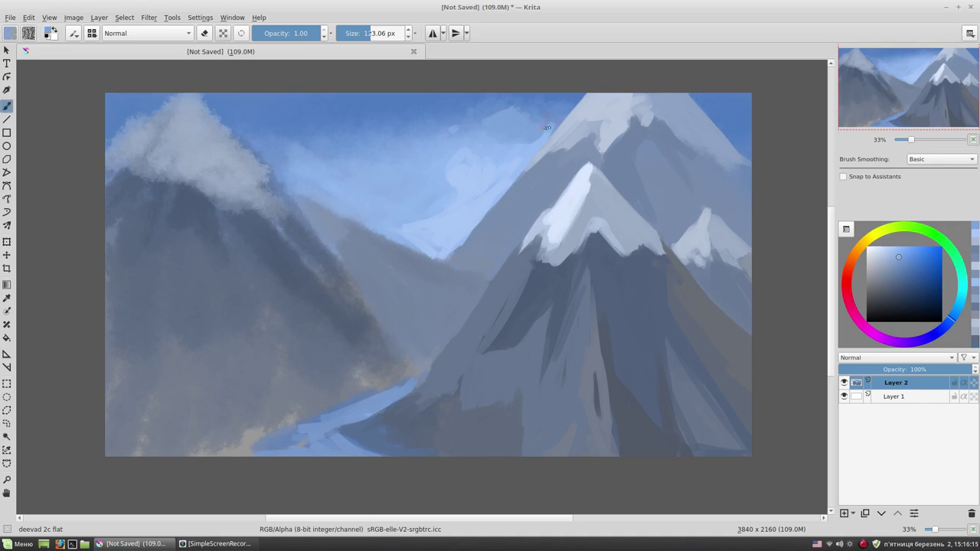
mouse_move(510, 147)
left_mouse_down()
mouse_move(461, 123)
mouse_move(476, 112)
left_mouse_up()
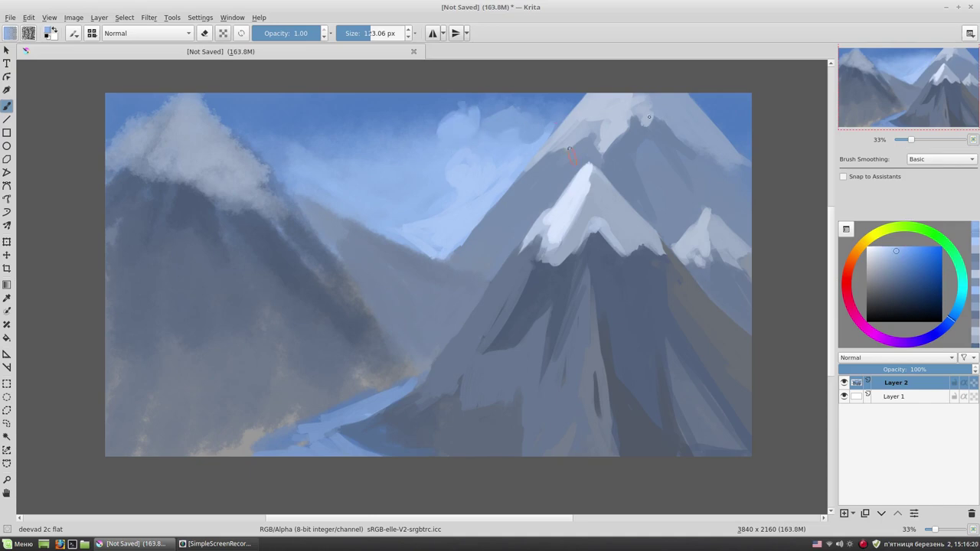
left_click_drag(457, 199, 428, 207)
Add small grey strokes at the top-right edge, then shrink the brush and sample snow colour.
left_click(712, 181, "ctrl")
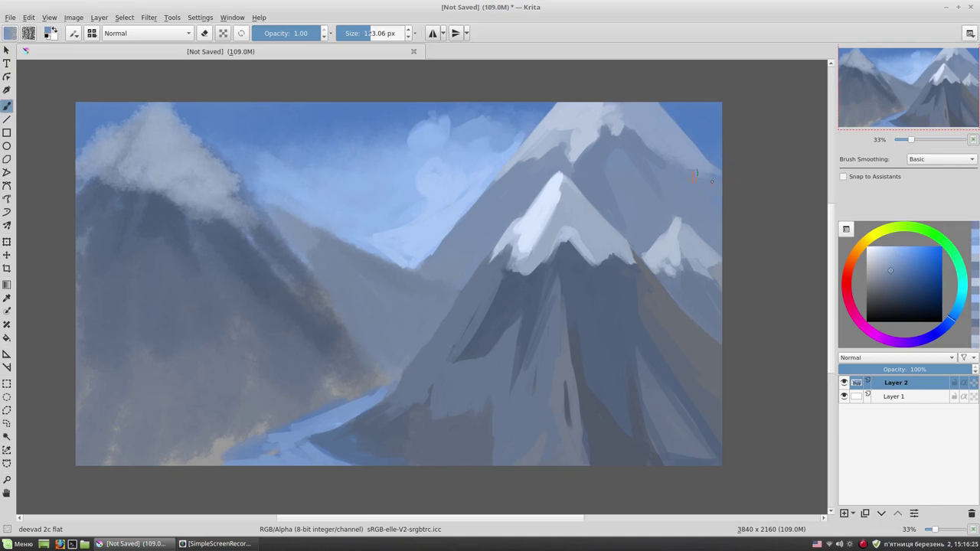
left_click_drag(701, 170, 716, 183)
left_click(878, 270)
mouse_move(699, 170)
left_mouse_down()
mouse_move(716, 191)
mouse_move(693, 163)
left_mouse_up()
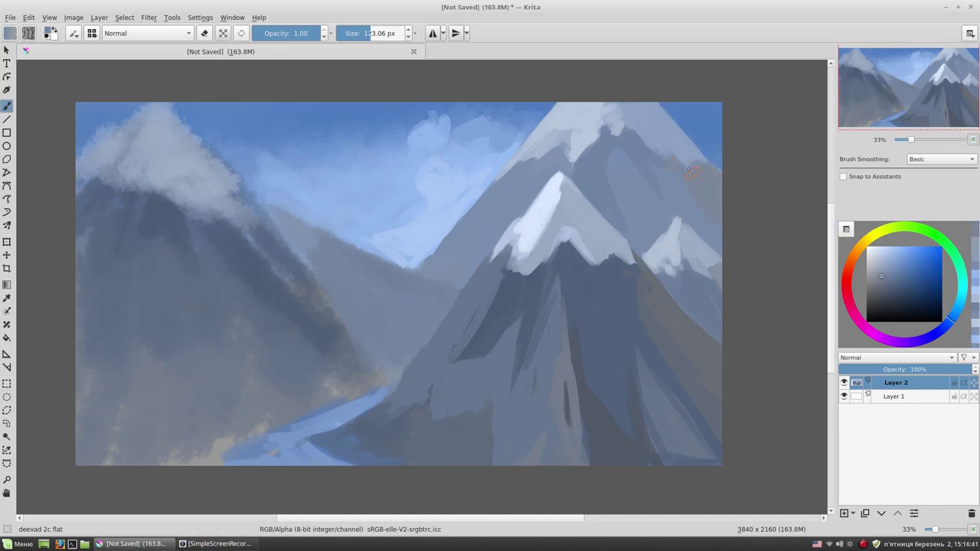
left_click_drag(482, 294, 530, 289)
key("bracketleft")
left_click(616, 230, "ctrl")
Brighten the small right peak's snow and redefine the mountain slope edge with sky and darker strokes.
left_click_drag(712, 220, 720, 242)
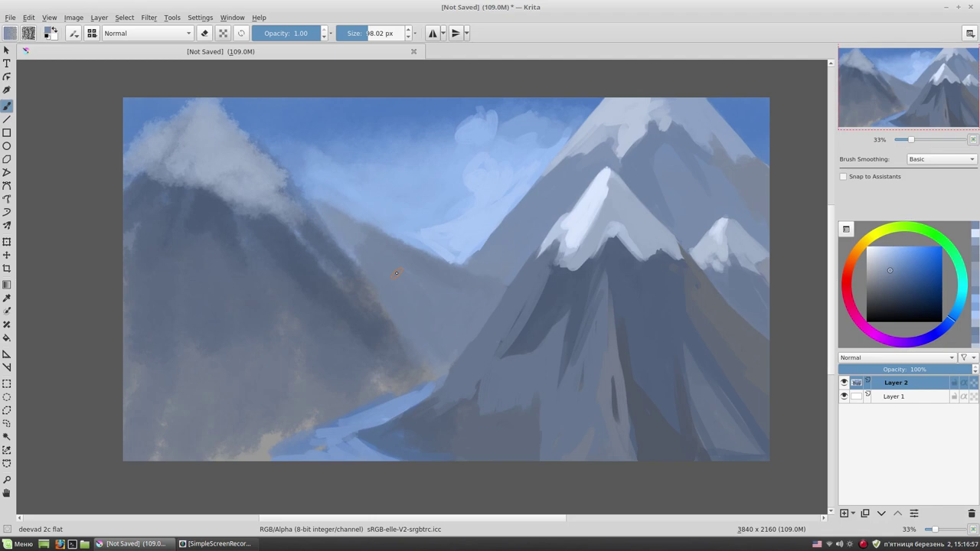
left_click(401, 232, "ctrl")
left_click(476, 234, "ctrl")
mouse_move(458, 260)
left_mouse_down()
mouse_move(406, 244)
mouse_move(445, 270)
mouse_move(436, 262)
left_mouse_up()
left_click_drag(417, 229, 410, 252)
left_click(475, 307, "ctrl")
mouse_move(471, 256)
left_mouse_down()
mouse_move(451, 287)
mouse_move(471, 303)
left_mouse_up()
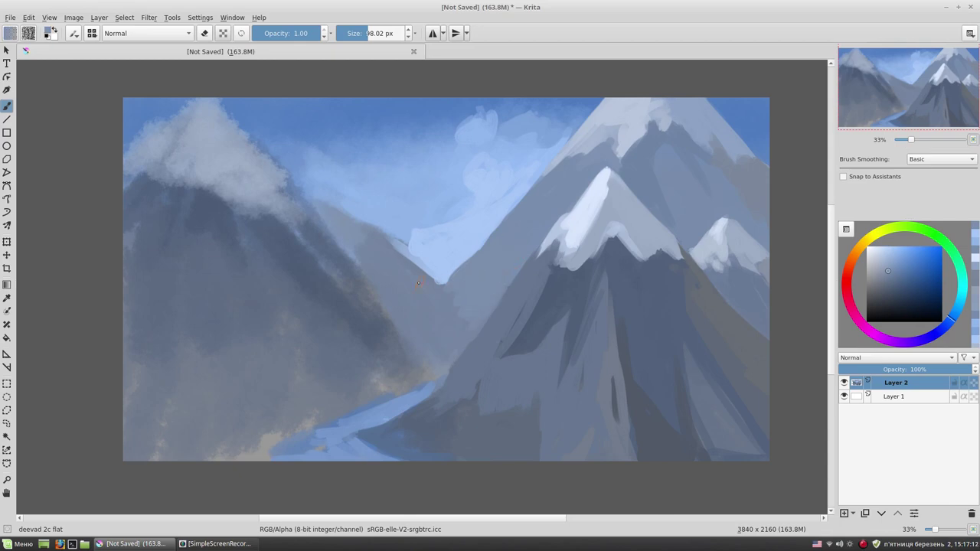
Repaint the valley slope edge darker with light sky above, resampling tones as needed.
left_click_drag(368, 222, 310, 187)
left_click(458, 289, "ctrl")
mouse_move(444, 282)
left_mouse_down()
mouse_move(404, 254)
mouse_move(388, 221)
left_mouse_up()
left_click(388, 222, "ctrl")
left_click(468, 273, "ctrl")
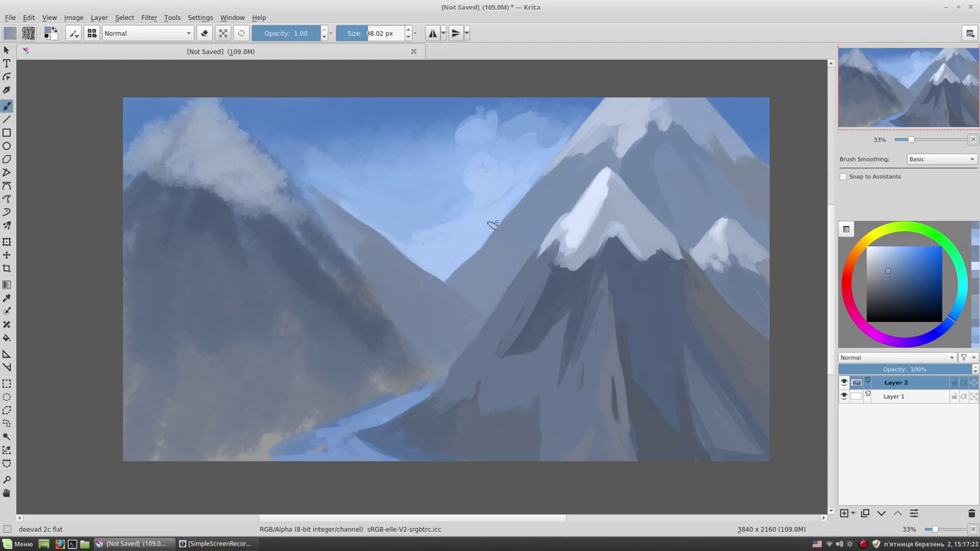
left_click(674, 221, "ctrl")
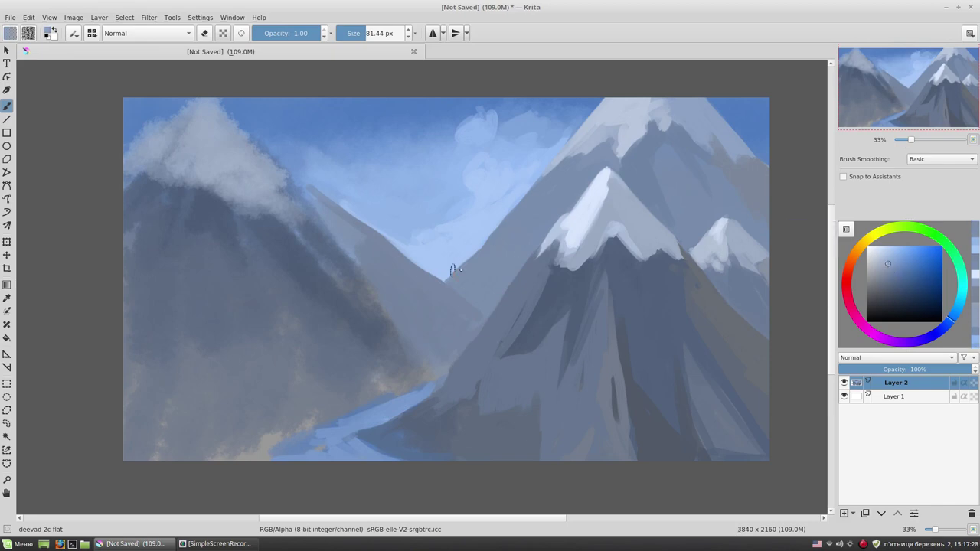
left_click(476, 279, "ctrl")
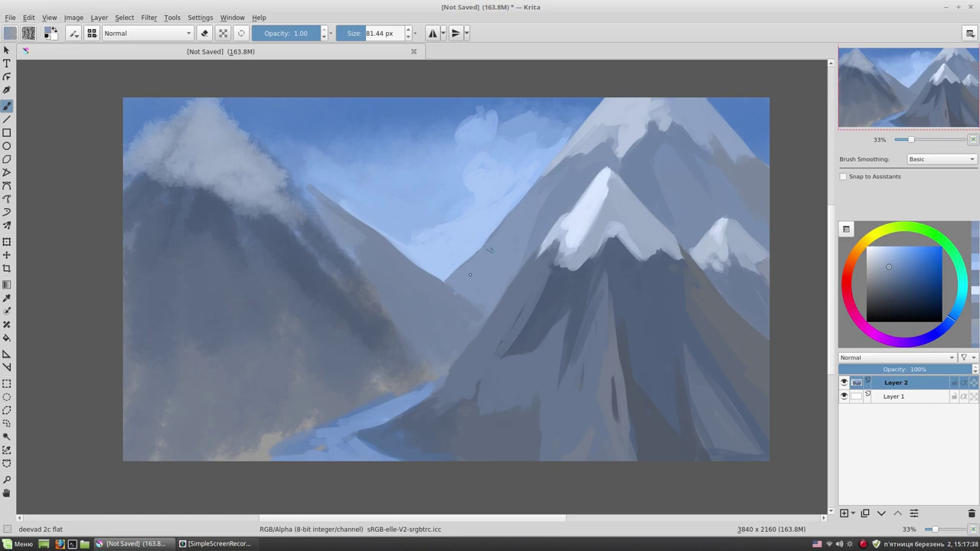
left_click(479, 325, "ctrl")
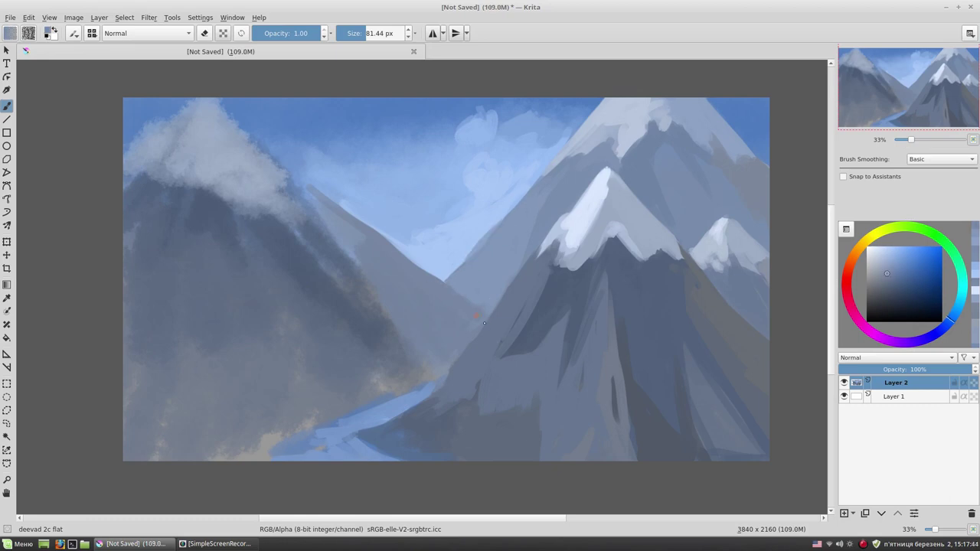
left_click(512, 308, "ctrl")
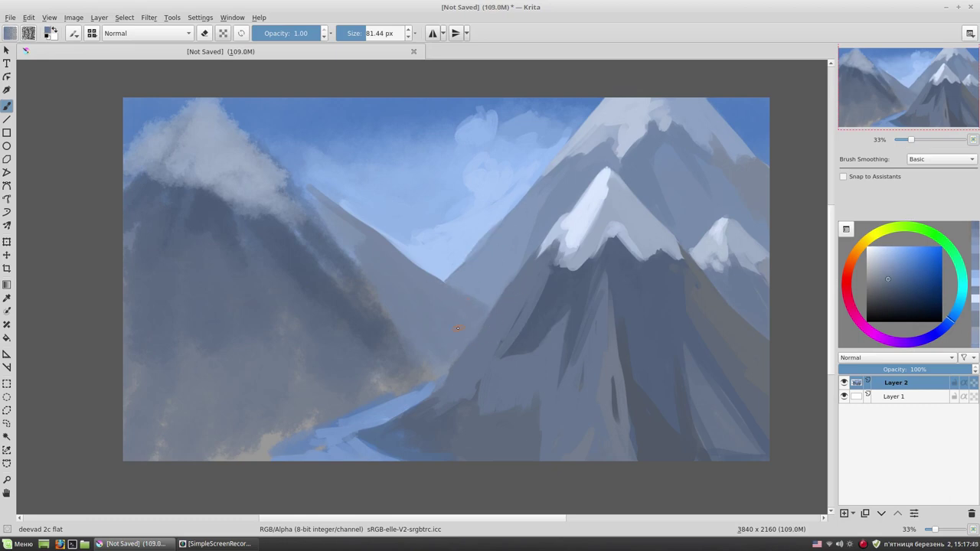
left_click_drag(457, 328, 507, 322)
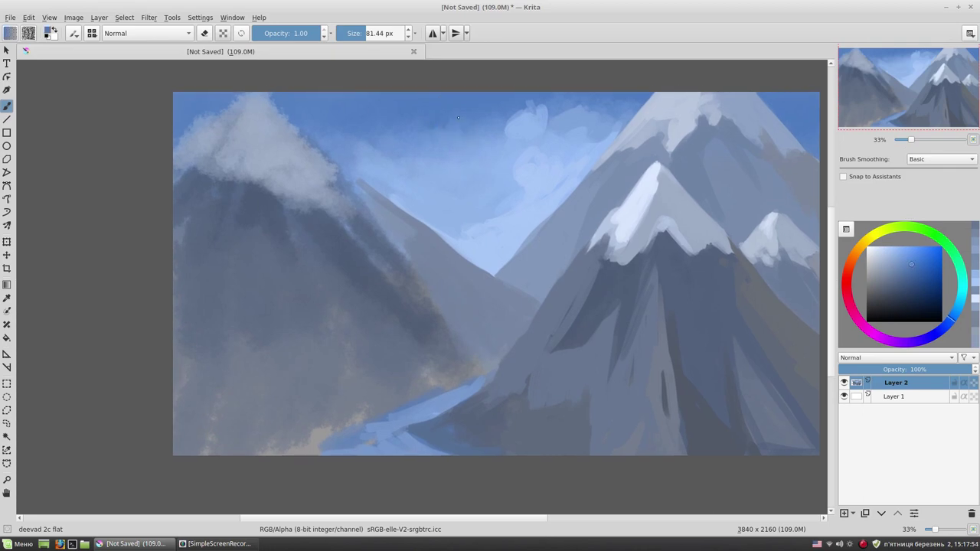
Dab a dark blue patch into the upper sky and soften it with lighter blue.
mouse_move(489, 120)
left_mouse_down()
mouse_move(504, 153)
mouse_move(482, 143)
left_mouse_up()
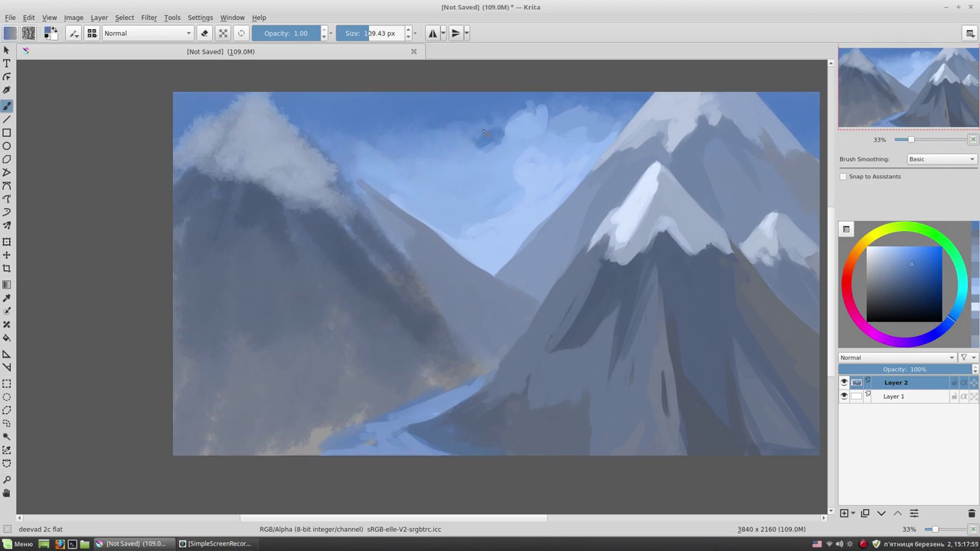
left_click(399, 123, "ctrl")
left_click_drag(394, 129, 366, 116)
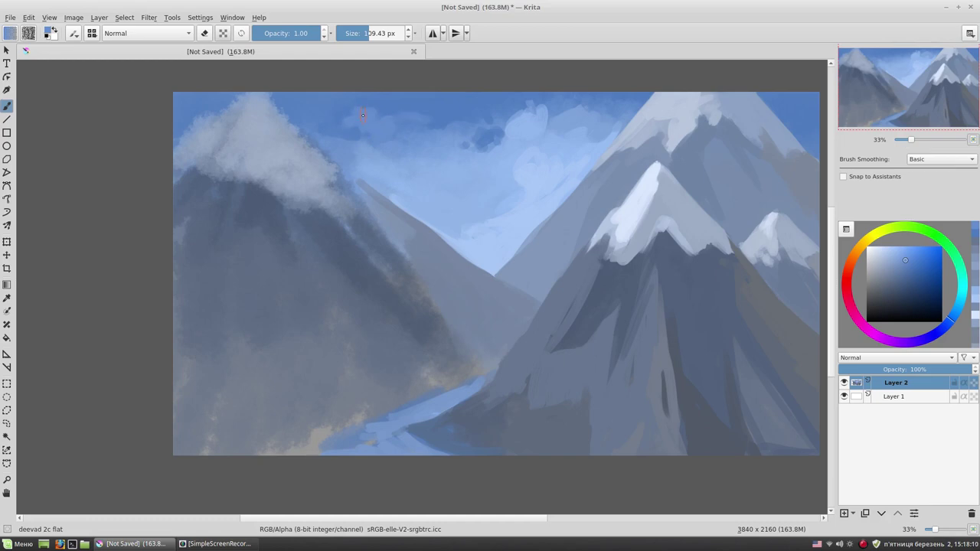
left_click(406, 249, "ctrl")
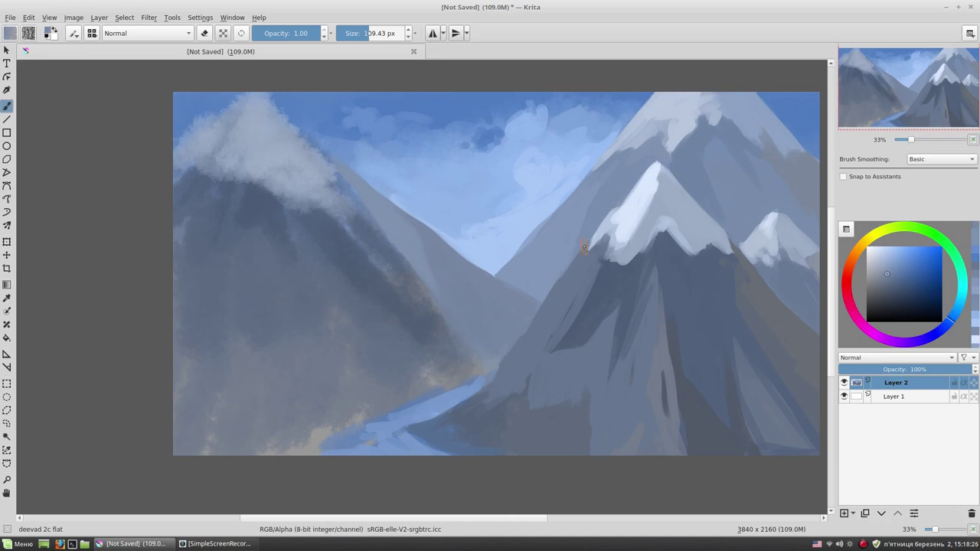
Darken the left mountain's shadowed face with dark blue-grey strokes.
left_click(254, 213, "ctrl")
left_click_drag(249, 175, 199, 329)
left_click_drag(210, 180, 193, 360)
left_click_drag(196, 266, 182, 349)
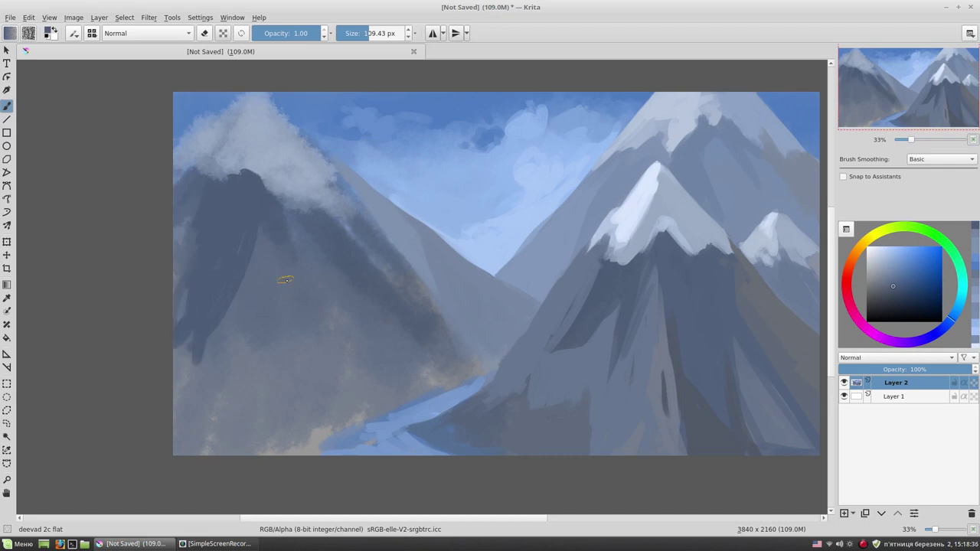
left_click_drag(291, 333, 230, 387)
left_click_drag(271, 268, 306, 344)
left_click_drag(186, 294, 177, 322)
left_click_drag(192, 366, 186, 395)
mouse_move(334, 223)
left_mouse_down()
mouse_move(283, 202)
mouse_move(313, 193)
left_mouse_up()
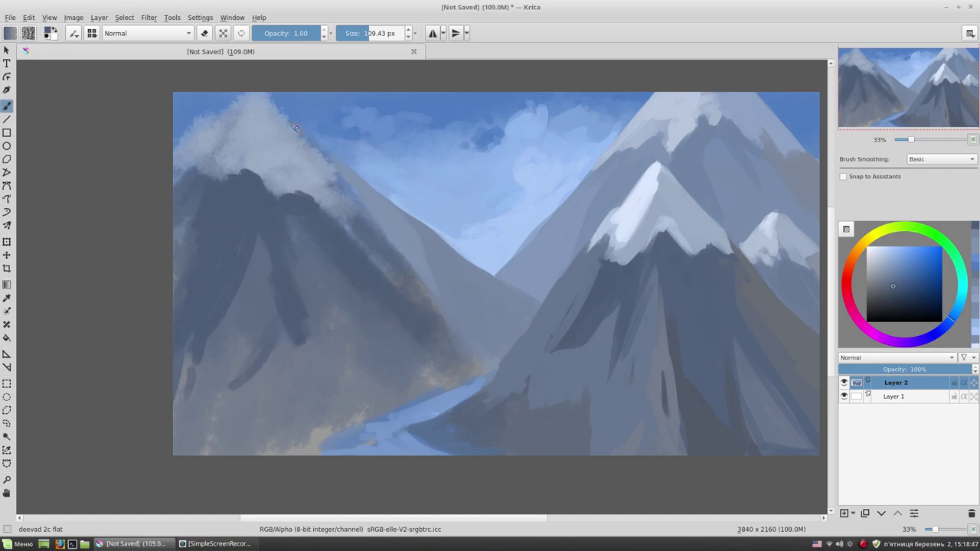
With a smaller brush, reshape the cloud into a cleaner left peak and darken its right slope.
key("bracketleft")
key("bracketleft")
key("bracketleft")
left_click(295, 144, "ctrl")
mouse_move(291, 119)
left_mouse_down()
mouse_move(341, 183)
mouse_move(301, 178)
mouse_move(272, 126)
mouse_move(333, 218)
left_mouse_up()
left_click(414, 289, "ctrl")
left_click_drag(345, 182, 448, 323)
left_click_drag(374, 260, 345, 200)
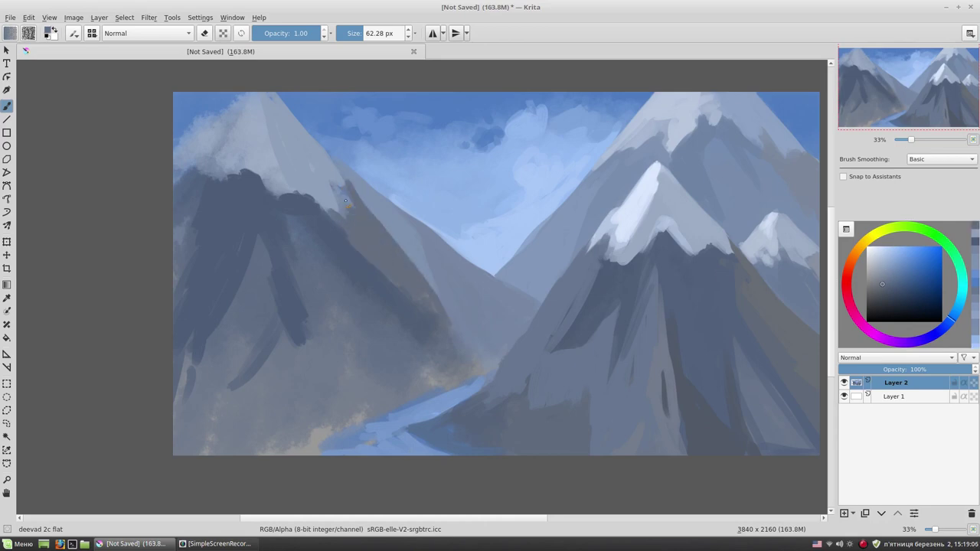
Lighten the left peak's slope with light blue-grey strokes.
left_click(325, 154, "ctrl")
left_click_drag(320, 146, 354, 191)
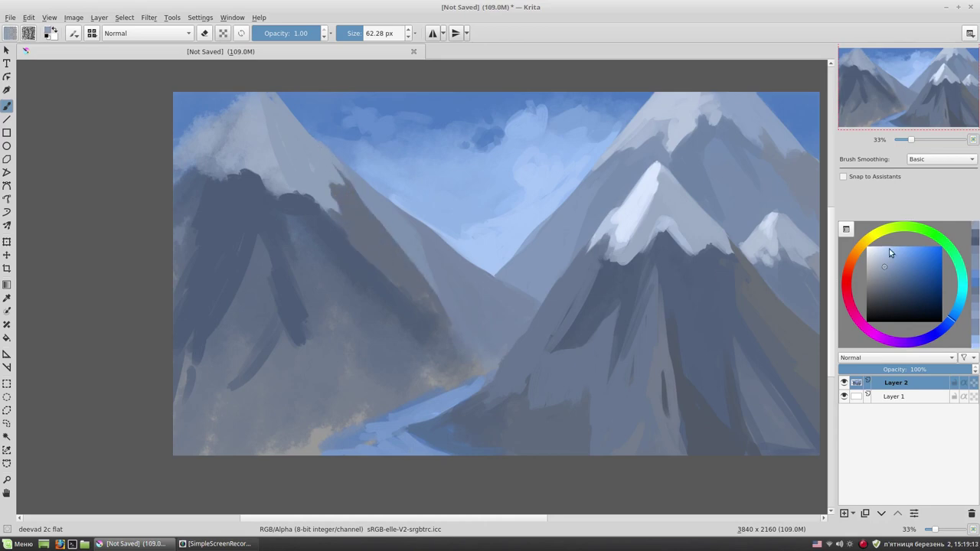
left_click_drag(283, 115, 337, 173)
left_click_drag(272, 96, 311, 146)
left_click(307, 137, "ctrl")
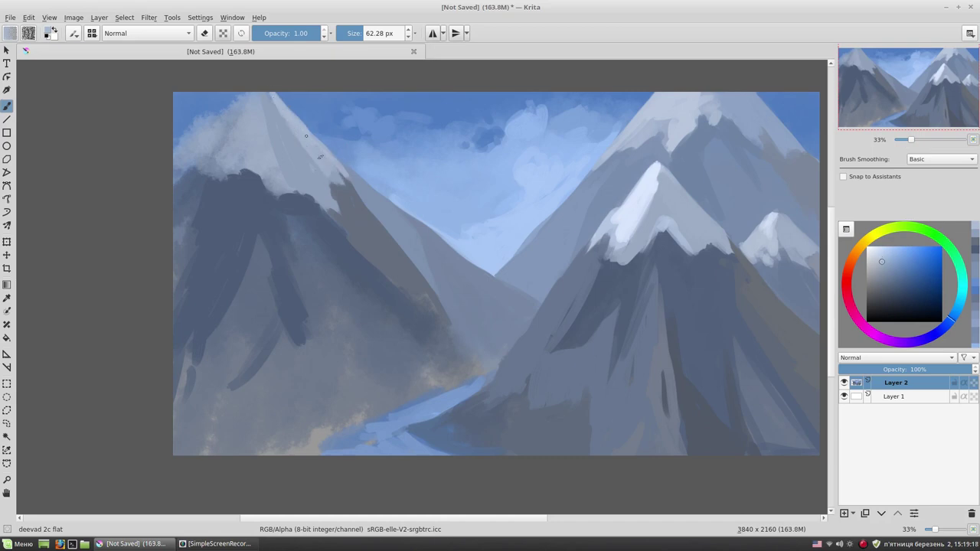
Paint sky blue along the left peak's snow edge, lightening the dark band with a larger brush.
left_click(375, 205, "ctrl")
left_click_drag(320, 134, 375, 205)
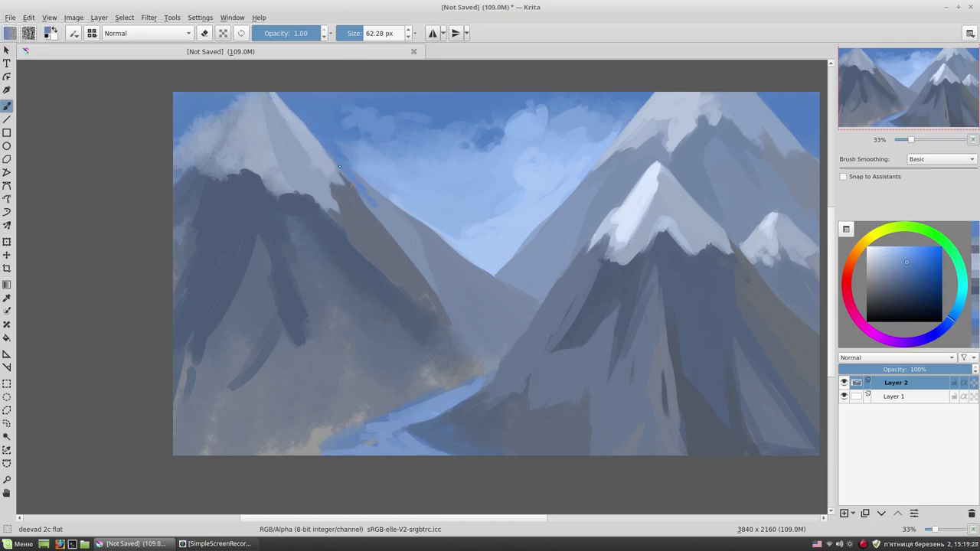
mouse_move(344, 154)
left_mouse_down()
mouse_move(403, 218)
mouse_move(440, 231)
left_mouse_up()
key("bracketright")
left_click(404, 190, "ctrl")
left_click_drag(368, 187, 452, 245)
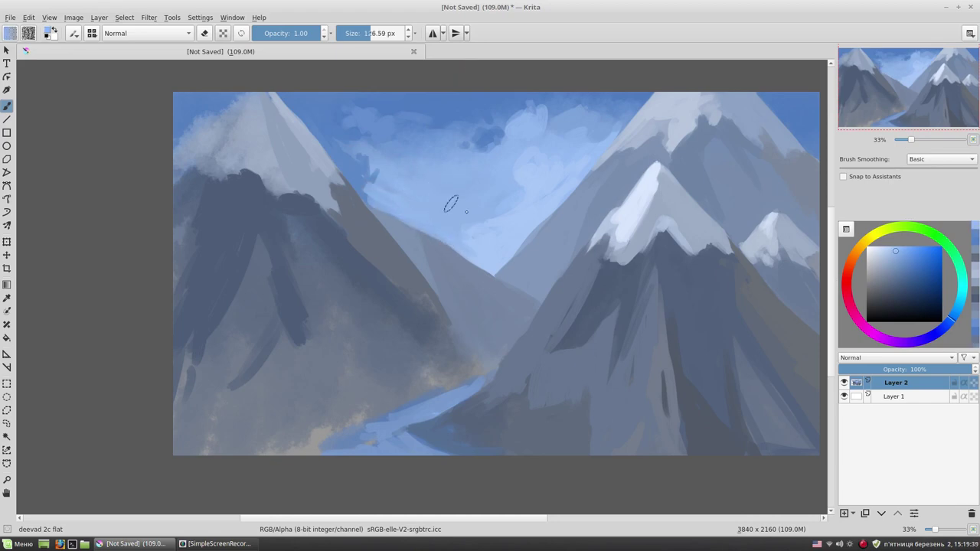
Repaint the valley slopes in lighter sky blue and grey-blue with light strokes.
left_click(460, 230, "ctrl")
left_click_drag(375, 196, 459, 268)
mouse_move(399, 222)
left_mouse_down()
mouse_move(452, 299)
mouse_move(490, 303)
mouse_move(479, 264)
mouse_move(452, 269)
left_mouse_up()
left_click(409, 232, "ctrl")
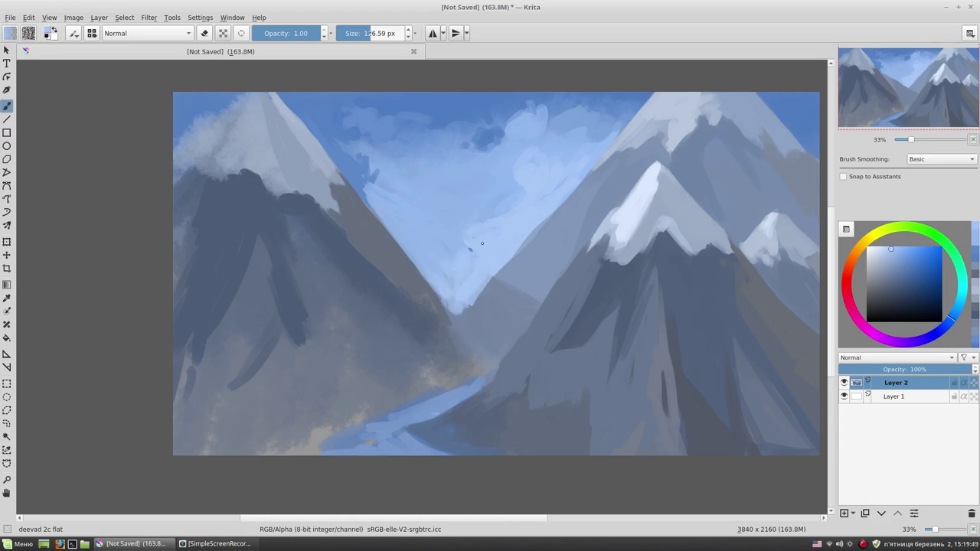
left_click(519, 265, "ctrl")
left_click_drag(517, 289, 457, 316)
left_click_drag(533, 305, 460, 322)
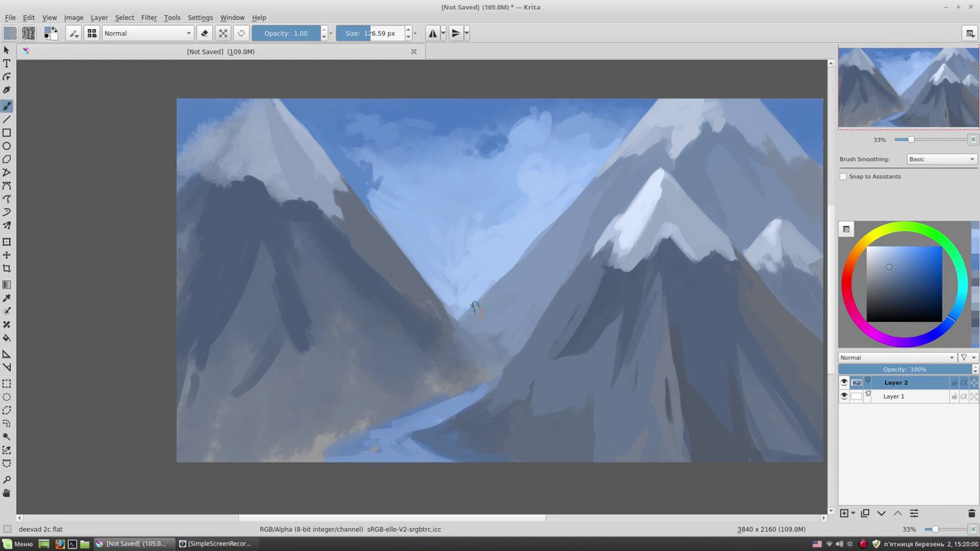
left_click(530, 262, "ctrl")
mouse_move(490, 285)
left_mouse_down()
mouse_move(552, 260)
mouse_move(521, 242)
mouse_move(582, 242)
left_mouse_up()
Paint a long near-white cloud streak across the valley and lighten its lower edge.
left_click(868, 249)
left_click(528, 239, "ctrl")
mouse_move(520, 248)
left_mouse_down()
mouse_move(476, 241)
mouse_move(517, 238)
mouse_move(571, 253)
mouse_move(536, 253)
left_mouse_up()
left_click(463, 223, "ctrl")
left_click(548, 246, "ctrl")
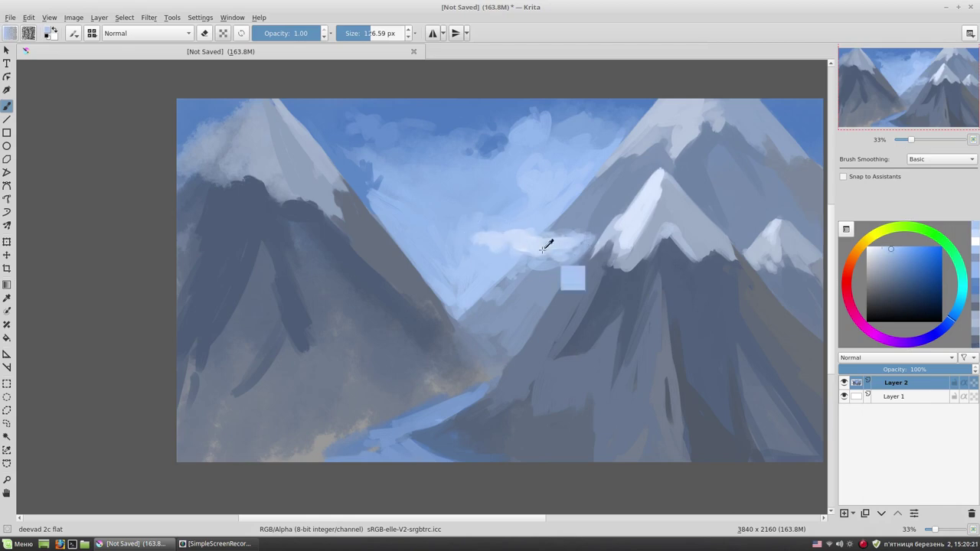
mouse_move(533, 262)
left_mouse_down()
mouse_move(580, 251)
mouse_move(573, 263)
left_mouse_up()
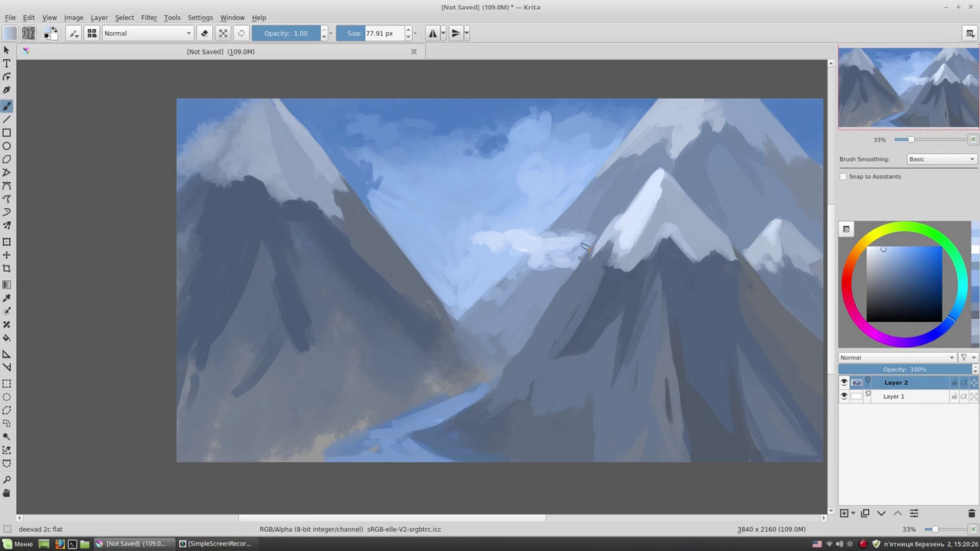
Sample blues, adjust brush size and paint a new light cloud streak in the sky.
left_click(567, 307, "ctrl")
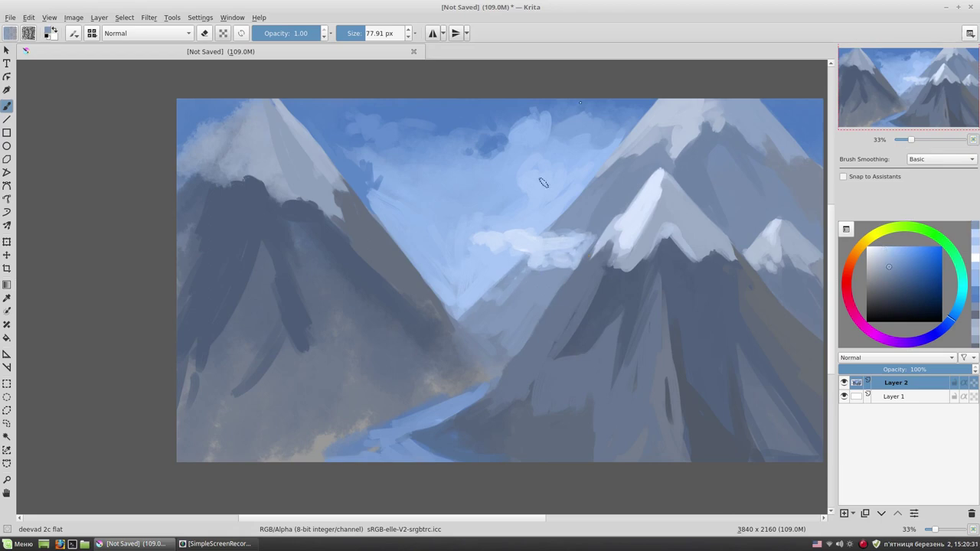
left_click(585, 243, "ctrl")
left_click(596, 233, "ctrl")
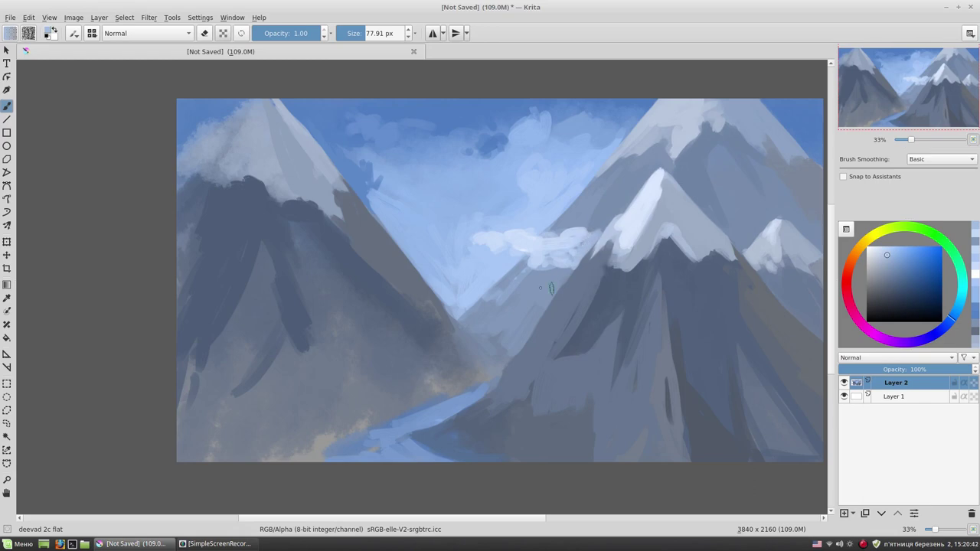
left_click(602, 230, "ctrl")
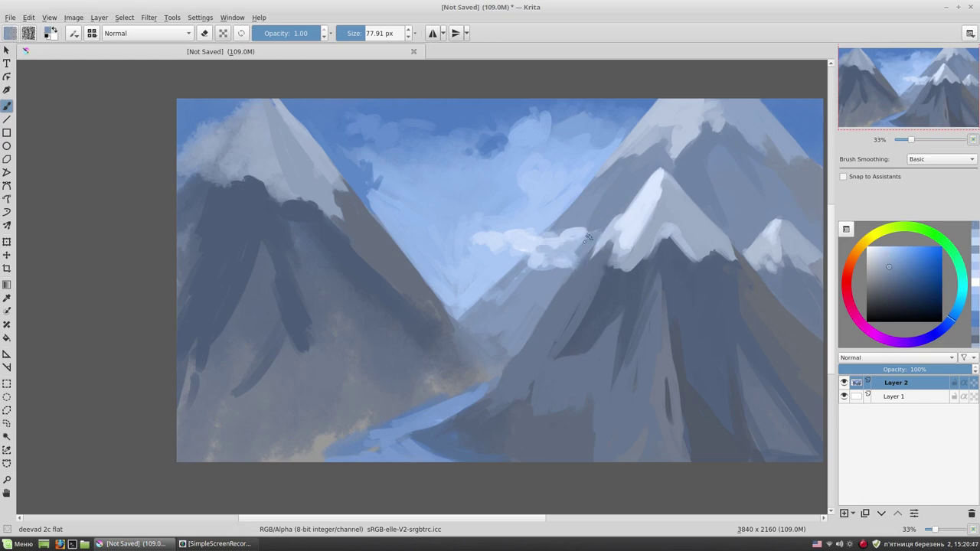
left_click_drag(579, 233, 597, 234)
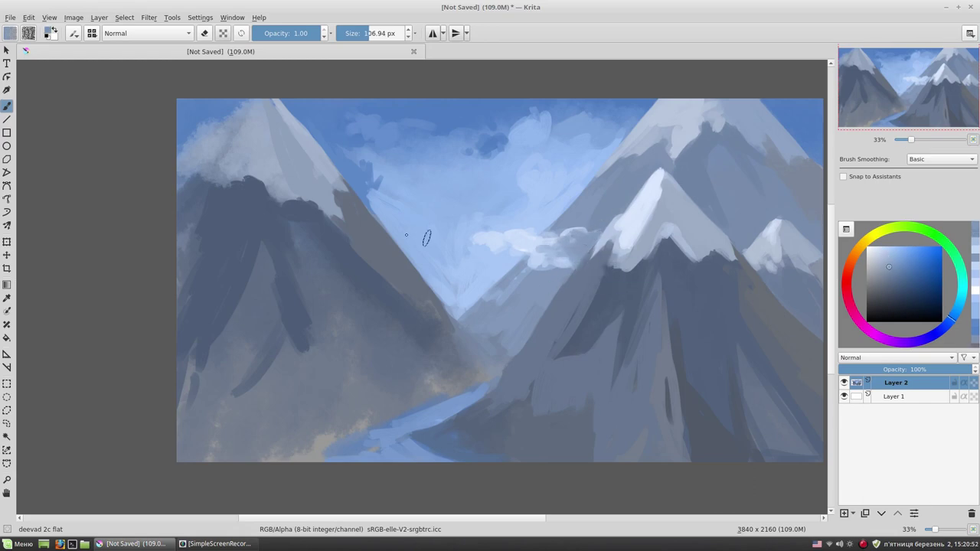
left_click_drag(582, 233, 570, 234)
left_click(509, 252, "ctrl")
mouse_move(455, 232)
left_mouse_down()
mouse_move(410, 229)
mouse_move(459, 213)
mouse_move(556, 206)
mouse_move(498, 213)
left_mouse_up()
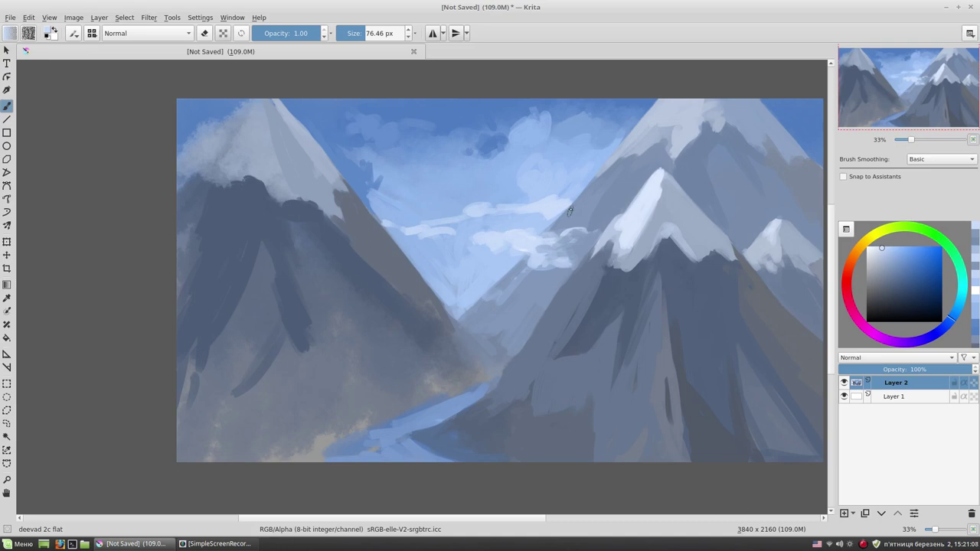
Sample duller and lighter blues near the clouds and shrink the brush.
left_click(555, 229, "ctrl")
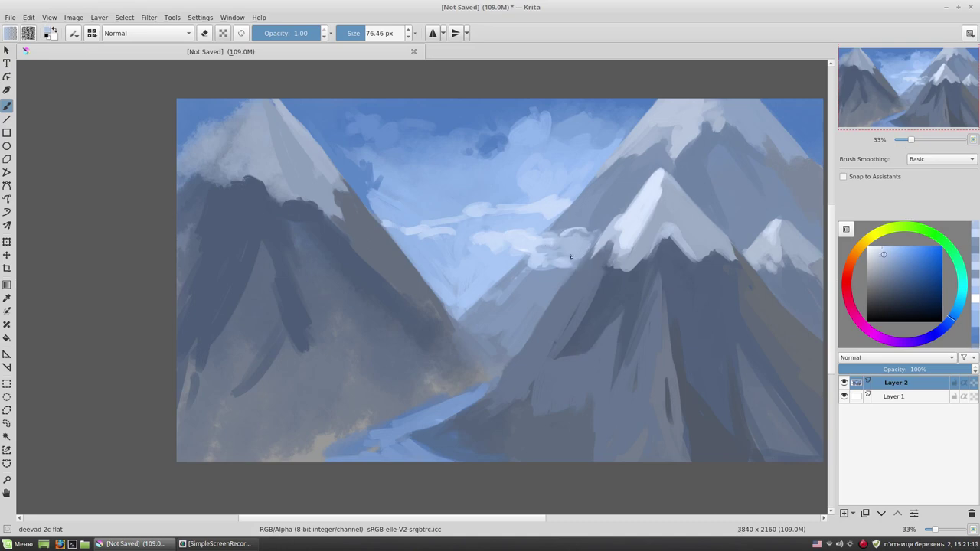
left_click_drag(599, 261, 592, 245)
left_click(607, 227, "ctrl")
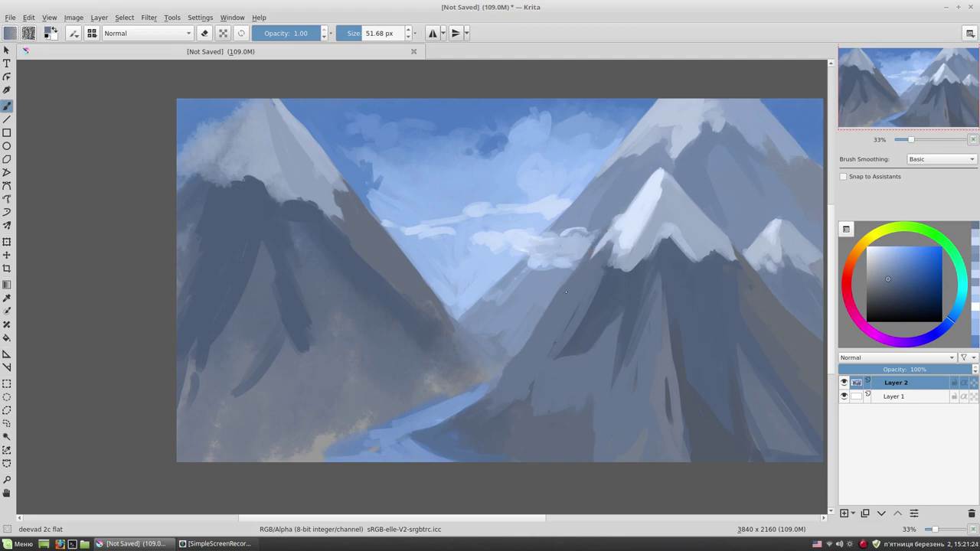
left_click(561, 203, "ctrl")
left_click_drag(605, 205, 587, 205)
Brush soft mist with vb2DF - Scatter Small across the ridge and cloud streaks.
right_click(619, 168)
left_click(594, 113)
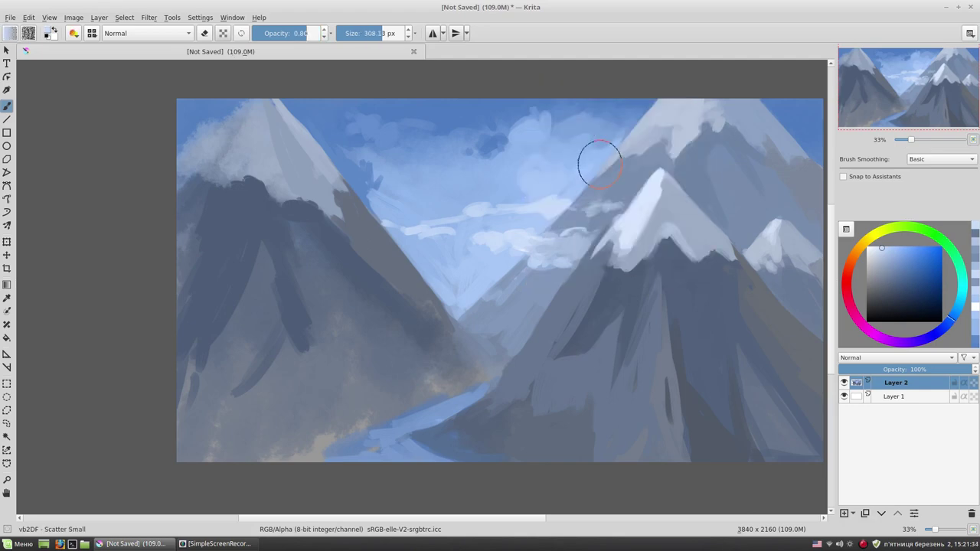
left_click_drag(610, 204, 554, 207)
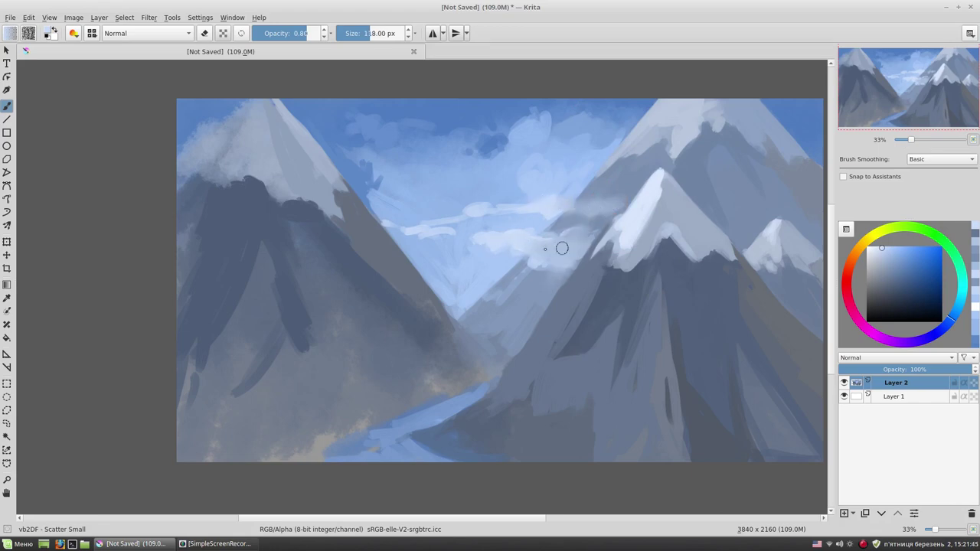
left_click_drag(437, 225, 427, 229)
Lay a light flat stroke over the right peaks, soften it with the scatter brush, return to deevad 2c flat.
right_click(662, 175)
left_click(604, 152)
mouse_move(705, 201)
left_mouse_down()
mouse_move(793, 201)
mouse_move(701, 211)
mouse_move(795, 200)
left_mouse_up()
key("slash")
mouse_move(701, 201)
left_mouse_down()
mouse_move(816, 203)
mouse_move(764, 208)
left_mouse_up()
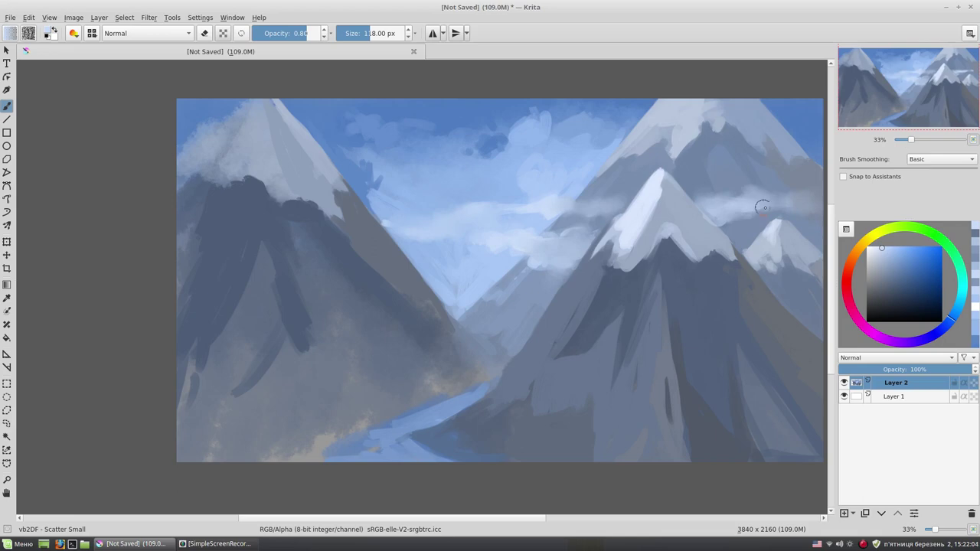
right_click(719, 229)
left_click(657, 203)
left_click(678, 226, "ctrl")
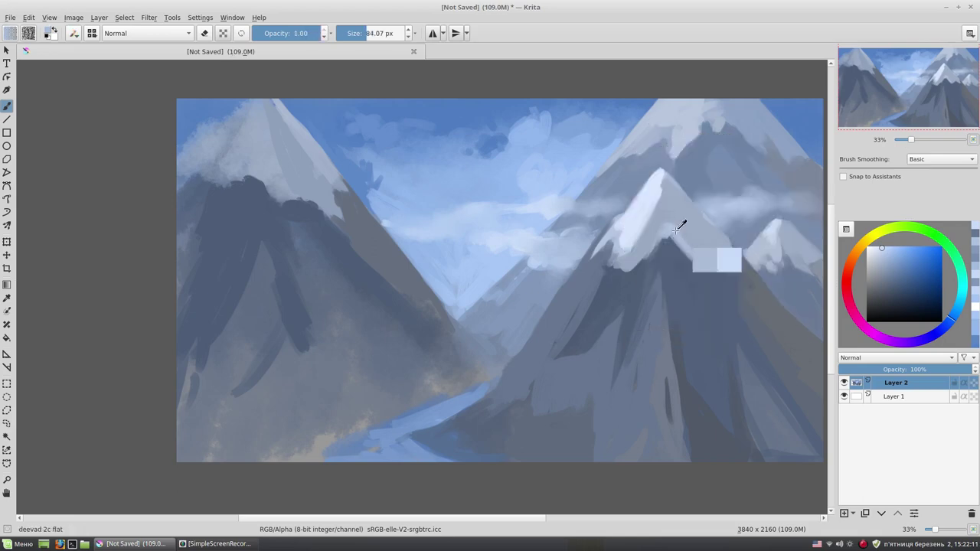
Add darker strokes on the lower right mountain and the central mountain's slope.
scroll(623, 267, "down", 2)
scroll(617, 300, "up", 2)
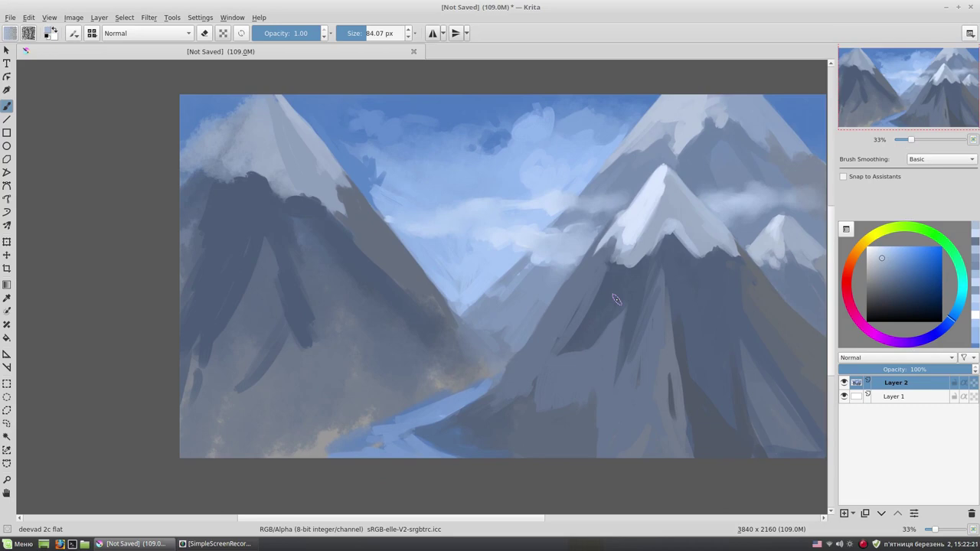
left_click(682, 330, "ctrl")
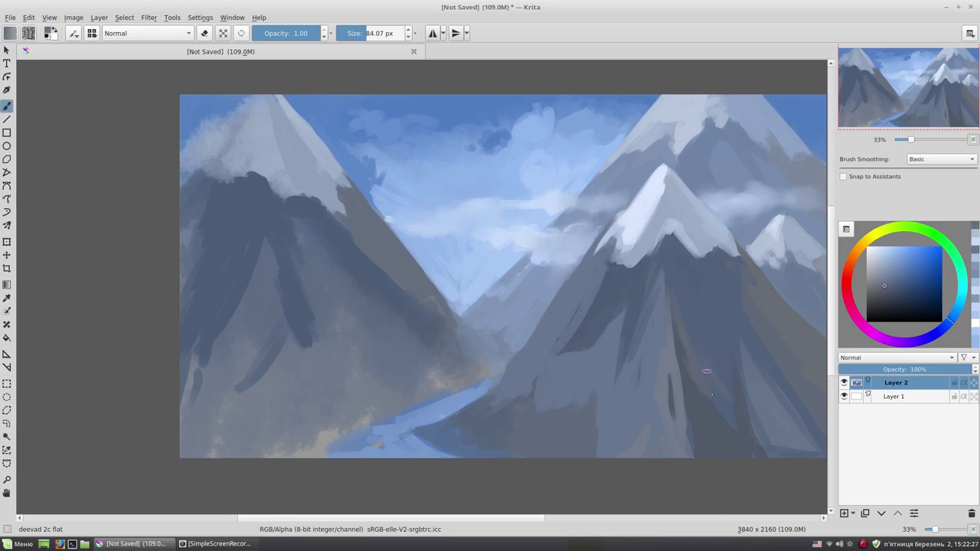
left_click_drag(711, 360, 732, 406)
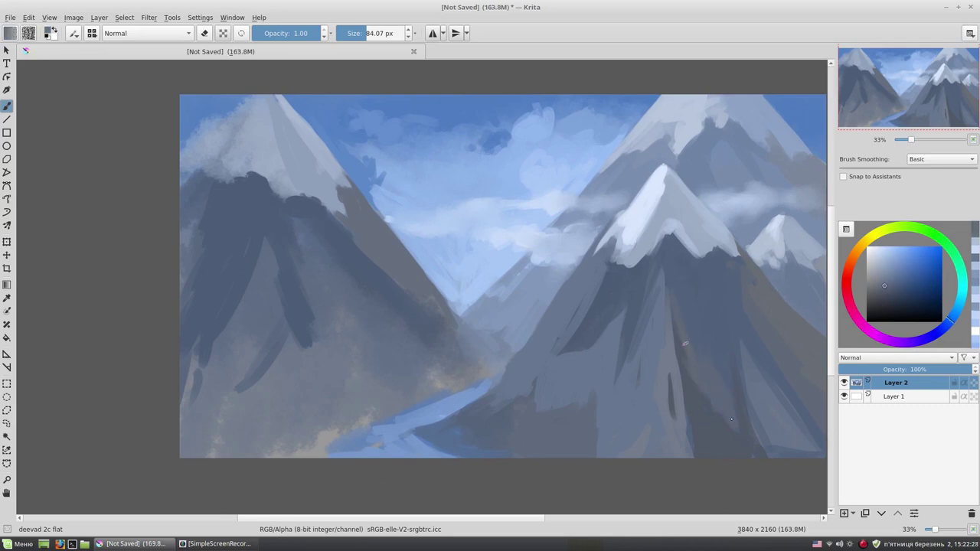
left_click_drag(665, 395, 657, 458)
left_click(633, 420, "ctrl")
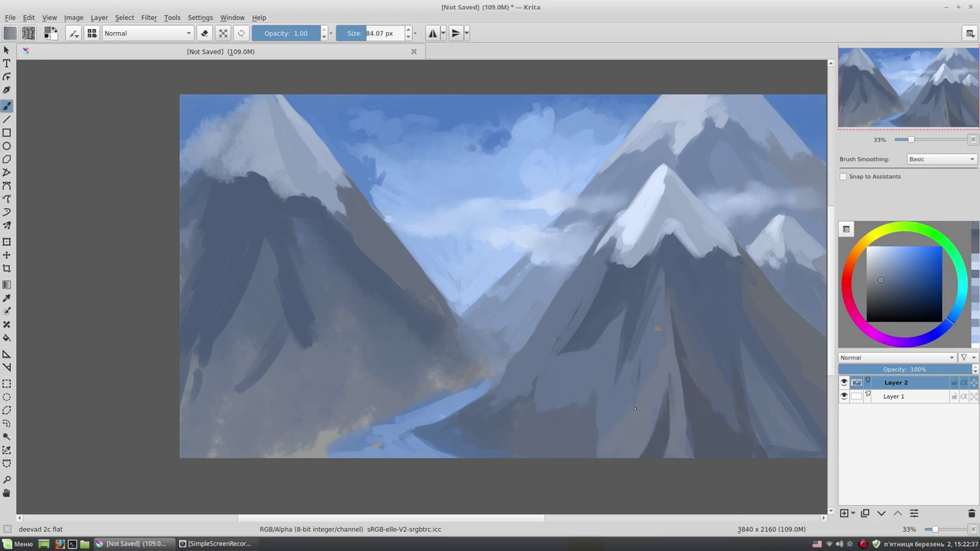
left_click(581, 304, "ctrl")
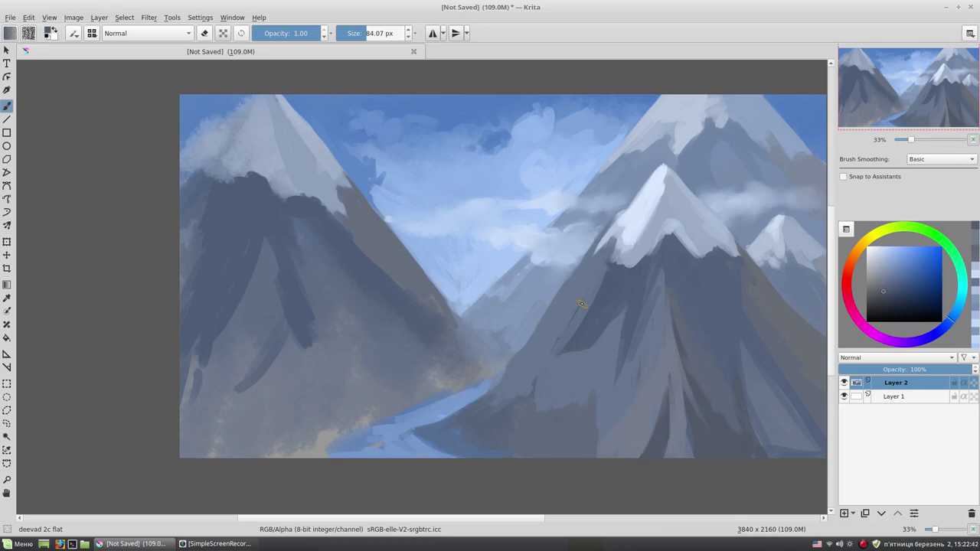
left_click(591, 320, "ctrl")
left_click_drag(570, 351, 543, 383)
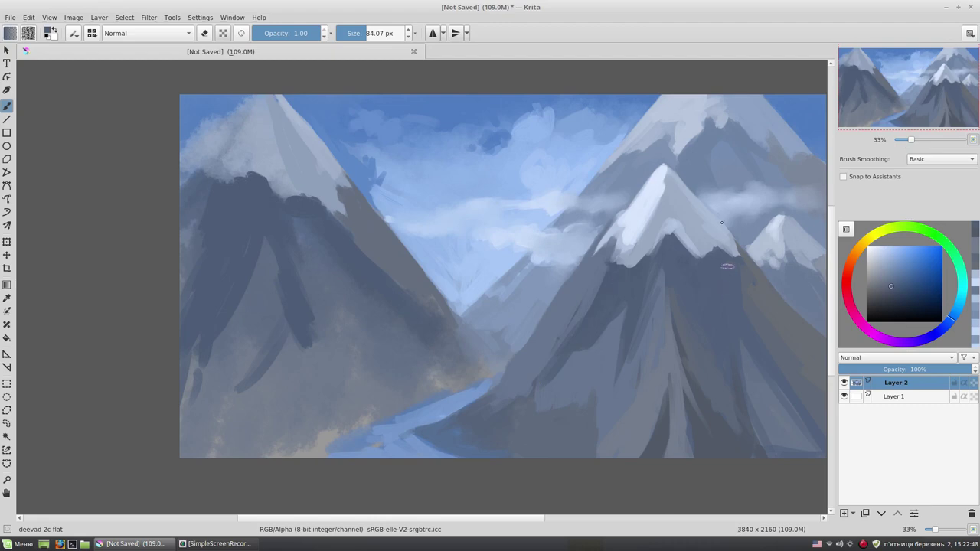
With a smaller brush, paint pale snow highlights along the central ridge and brighten its top.
left_click_drag(734, 318, 720, 308)
left_click_drag(663, 218, 644, 190)
left_click(609, 202, "ctrl")
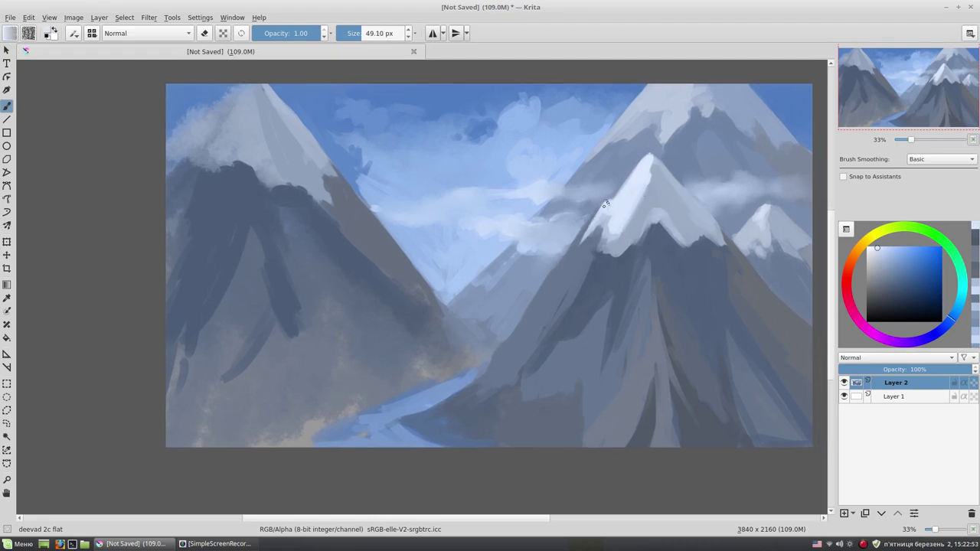
mouse_move(570, 255)
left_mouse_down()
mouse_move(549, 278)
mouse_move(584, 236)
mouse_move(622, 257)
left_mouse_up()
left_click_drag(640, 216, 632, 243)
left_click_drag(652, 211, 653, 207)
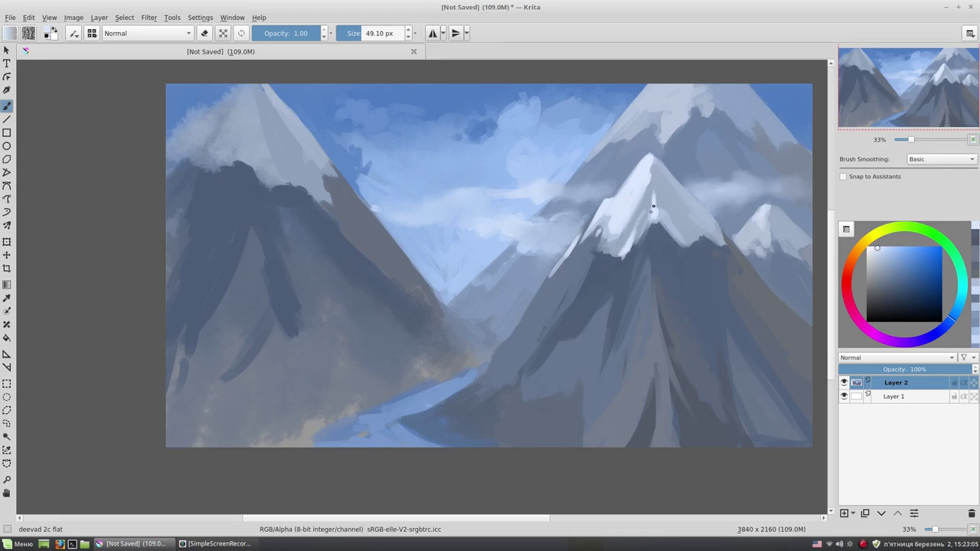
left_click(647, 164, "ctrl")
left_click_drag(647, 156, 640, 178)
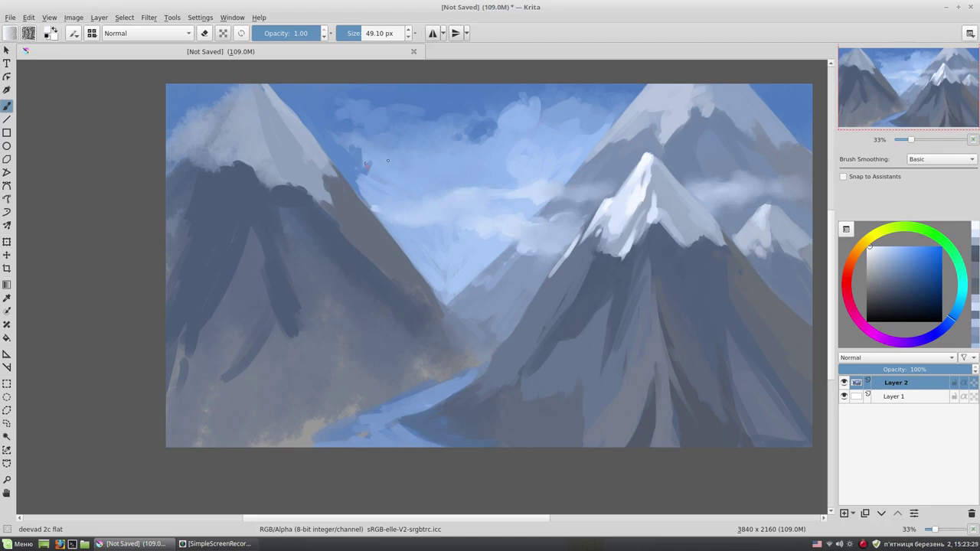
Fill the valley between the left and central mountains with sampled dark and light blue-grey strokes.
left_click(334, 220, "ctrl")
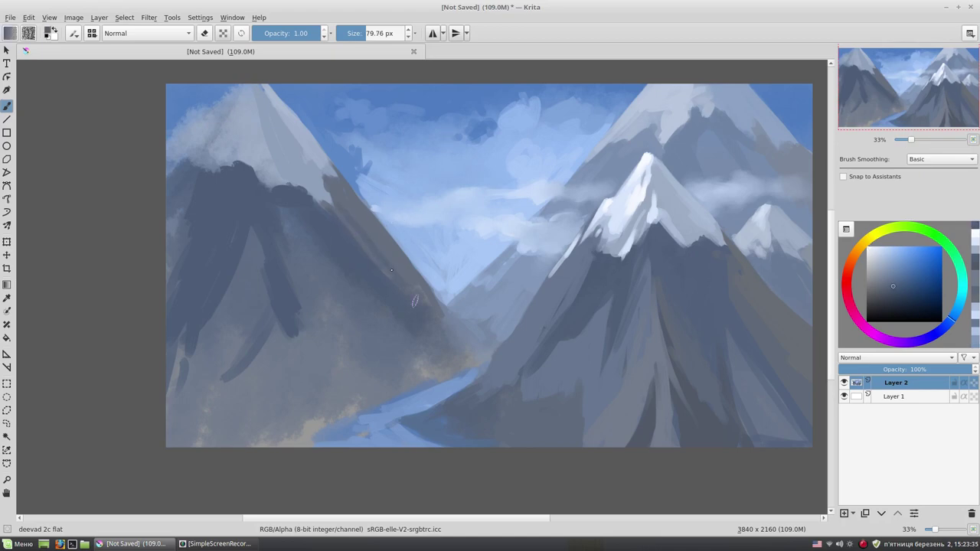
left_click(345, 245, "ctrl")
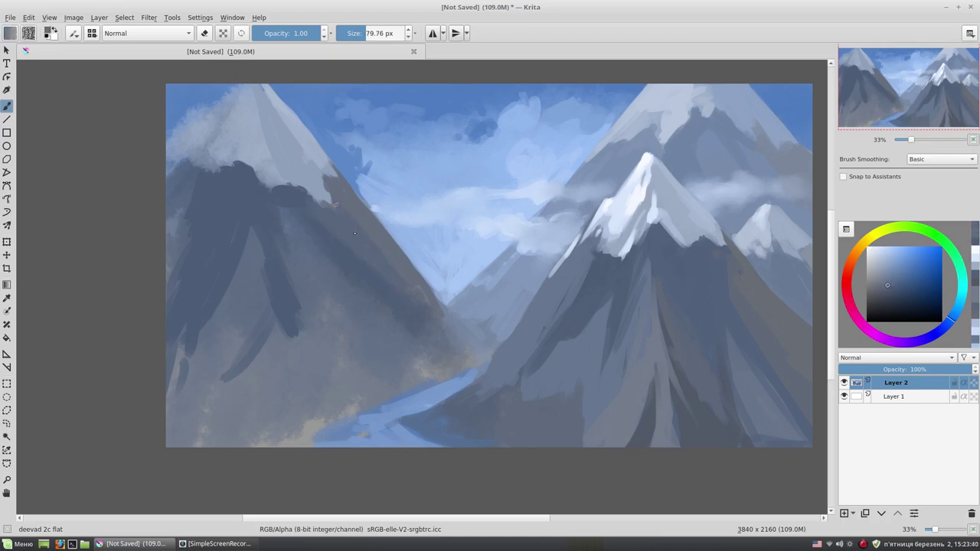
left_click_drag(434, 316, 465, 326)
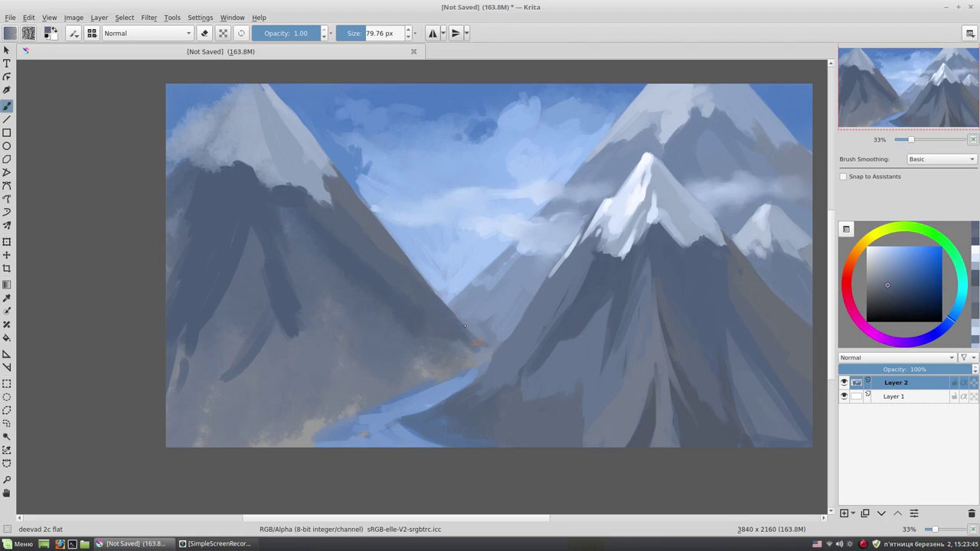
left_click(454, 324, "ctrl")
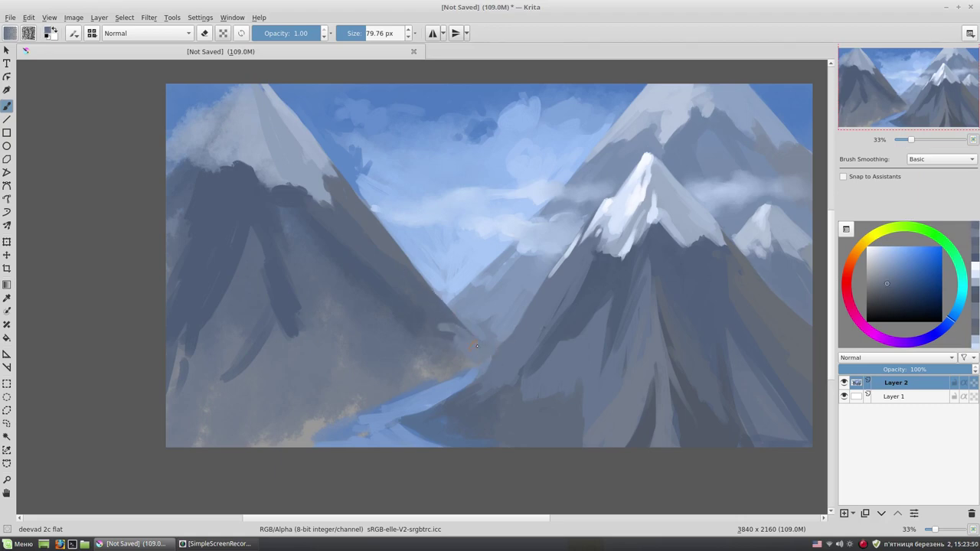
left_click_drag(458, 340, 387, 307)
left_click(454, 321, "ctrl")
left_click(490, 326, "ctrl")
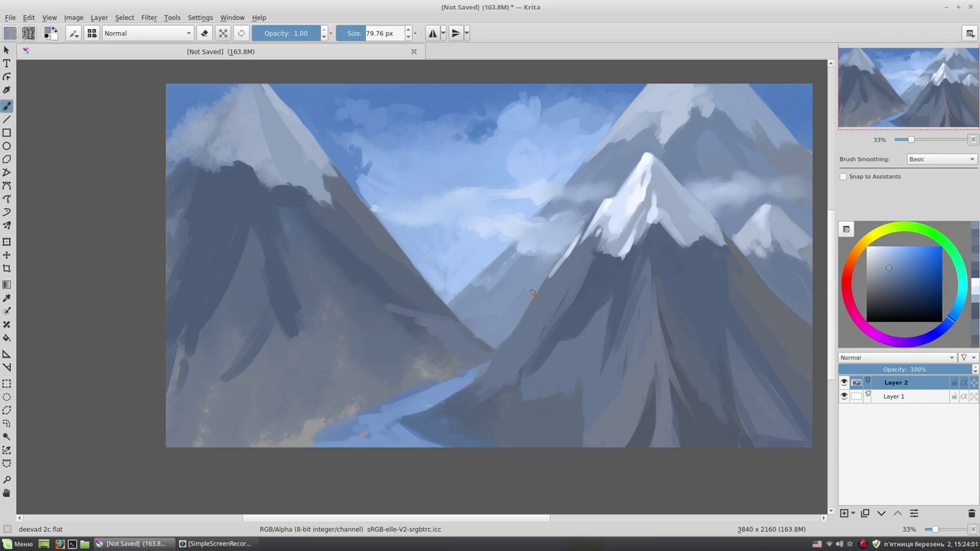
left_click(665, 237, "ctrl")
left_click_drag(665, 237, 660, 223)
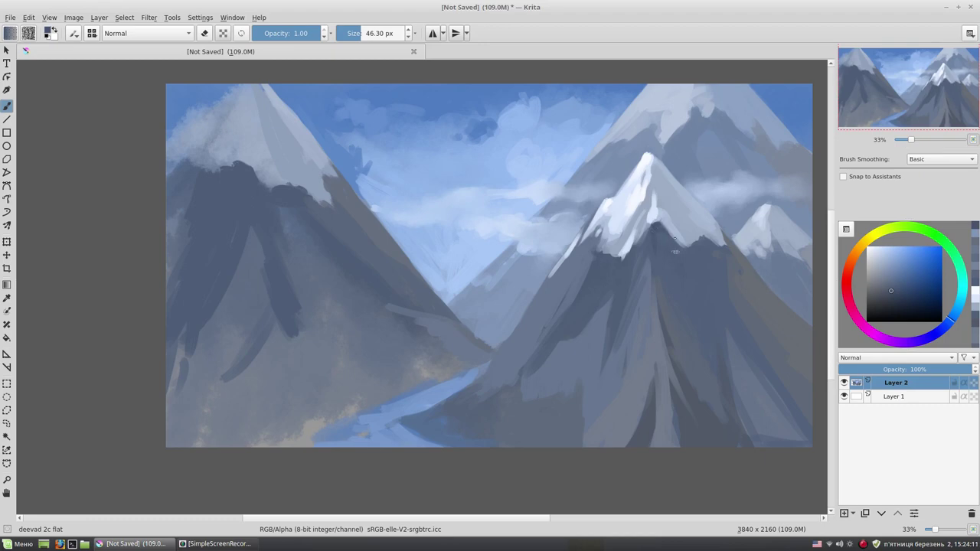
Paint a darker stroke just below the central snowy peak with a 65 px brush.
left_click_drag(671, 241, 678, 291)
left_click_drag(674, 245, 681, 295)
left_click(691, 250, "ctrl")
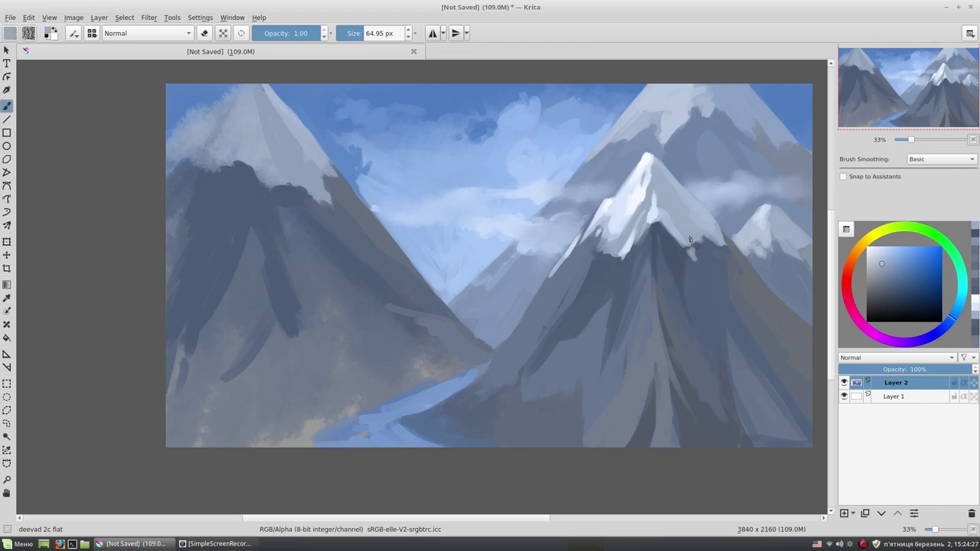
left_click(659, 248, "ctrl")
left_click_drag(657, 248, 635, 245)
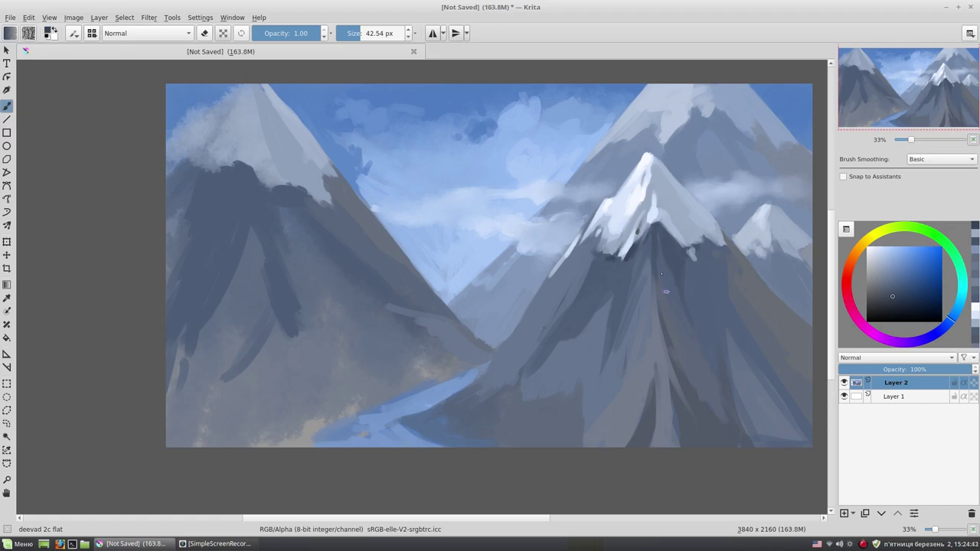
Paint dark shadow streaks down the central mountain's face with a 43 px brush.
mouse_move(658, 303)
left_mouse_down()
mouse_move(674, 341)
mouse_move(685, 322)
mouse_move(671, 348)
mouse_move(709, 383)
left_mouse_up()
left_click(670, 322, "ctrl")
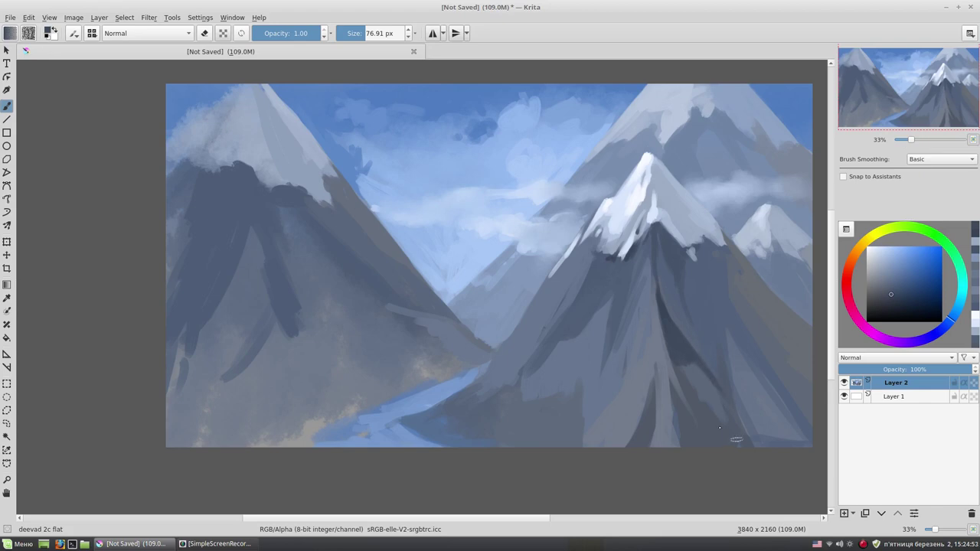
left_click_drag(674, 345, 684, 387)
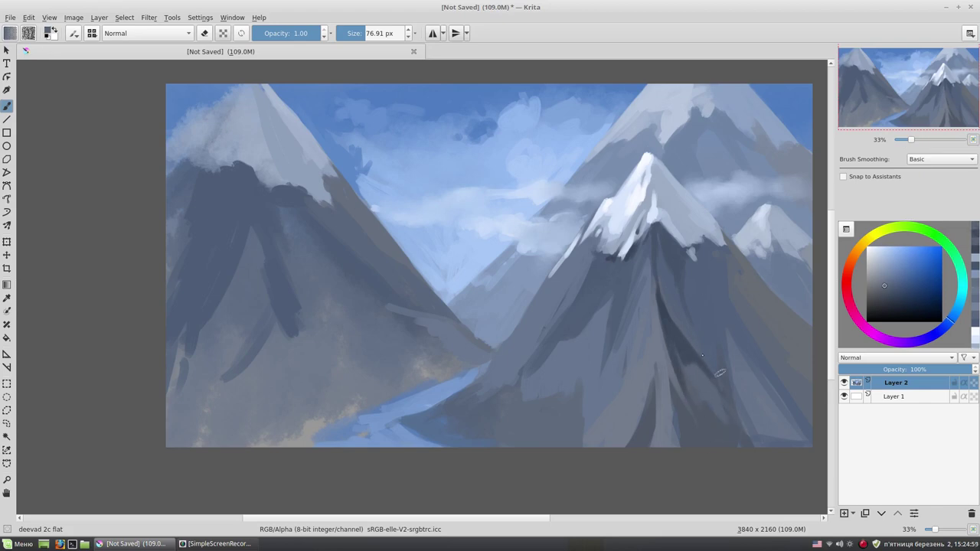
mouse_move(694, 348)
left_mouse_down()
mouse_move(726, 355)
mouse_move(727, 400)
left_mouse_up()
left_click_drag(734, 360, 744, 417)
left_click(729, 347, "ctrl")
left_click_drag(727, 340, 754, 440)
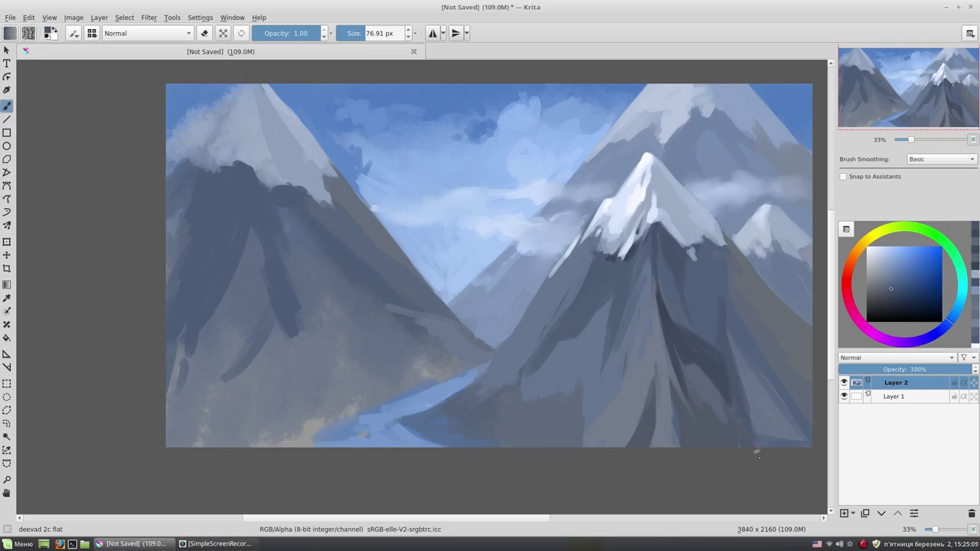
Brush near-white blue highlights onto the central snowy peak with a smaller brush.
left_click(639, 341, "ctrl")
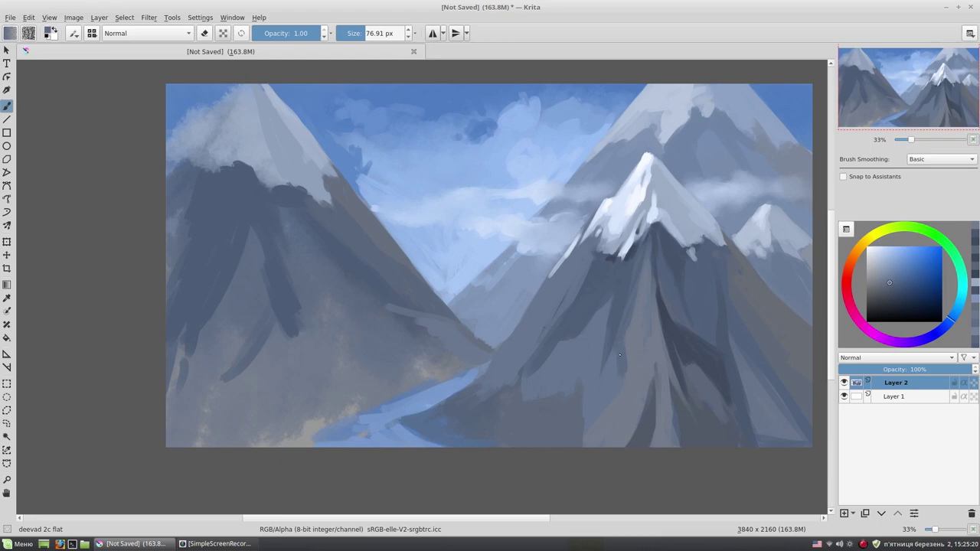
left_click(615, 380, "ctrl")
left_click(585, 428, "ctrl")
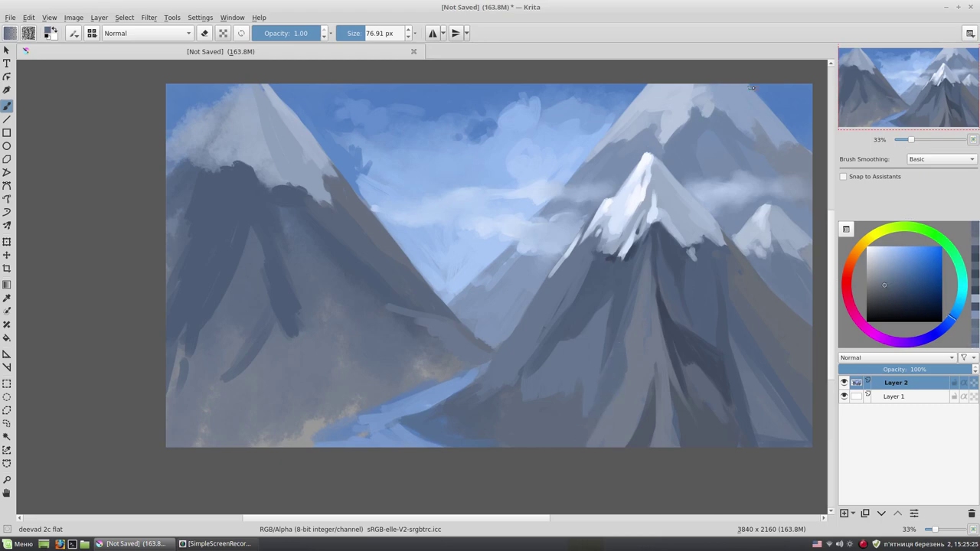
left_click(655, 213, "ctrl")
key("bracketleft")
key("bracketleft")
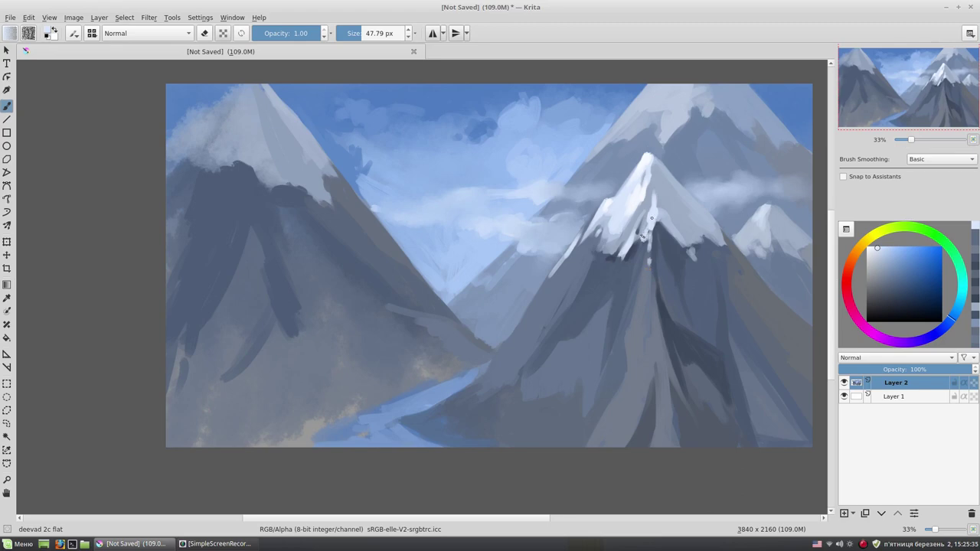
mouse_move(614, 242)
left_mouse_down()
mouse_move(597, 267)
mouse_move(615, 229)
left_mouse_up()
left_click_drag(618, 279, 620, 272)
Dab short blue-grey strokes on the central mountain and its left slope.
left_click(599, 270, "ctrl")
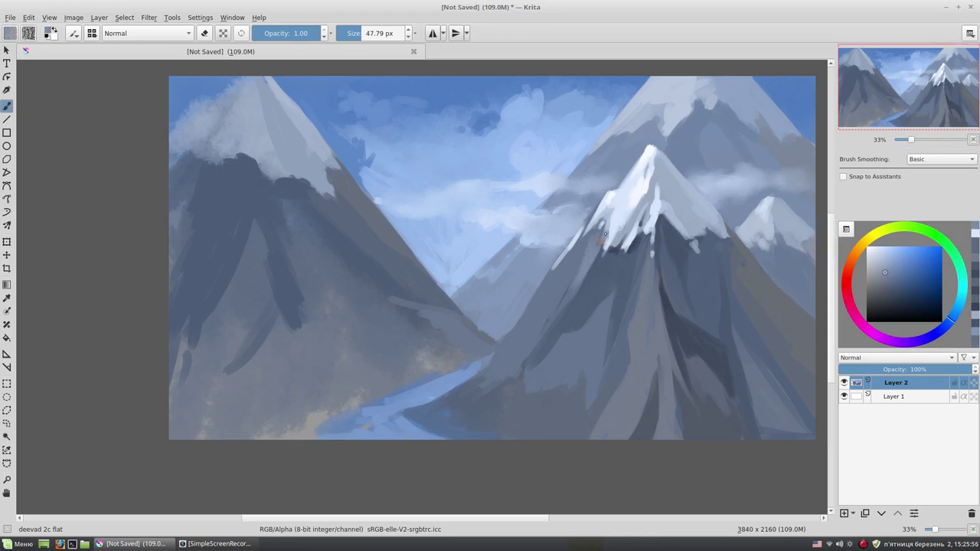
left_click_drag(583, 261, 583, 251)
left_click_drag(542, 331, 561, 303)
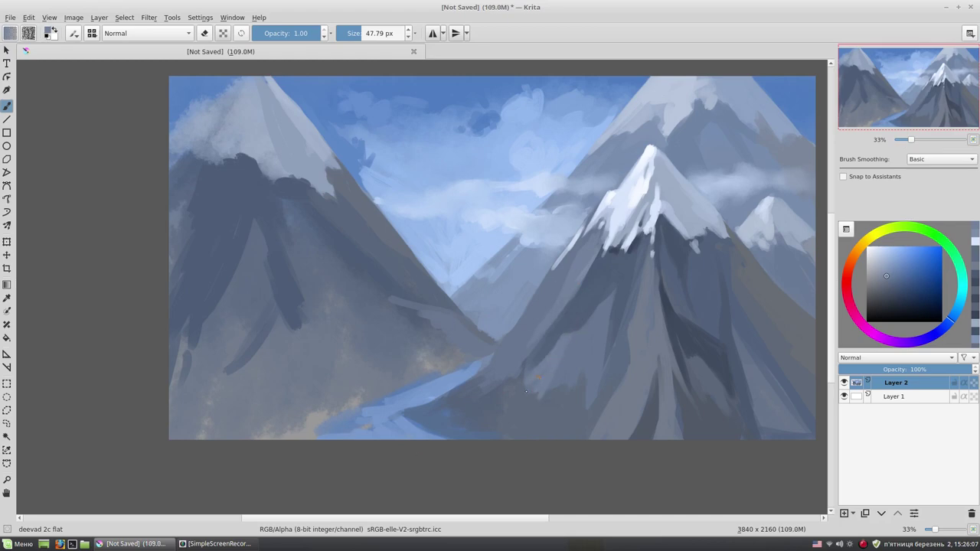
left_click(552, 367, "ctrl")
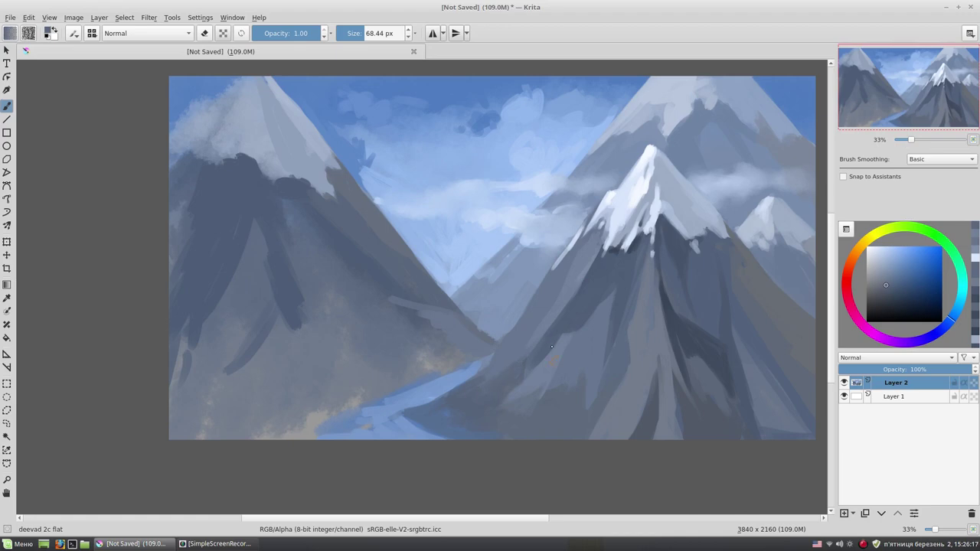
left_click(339, 439, "ctrl")
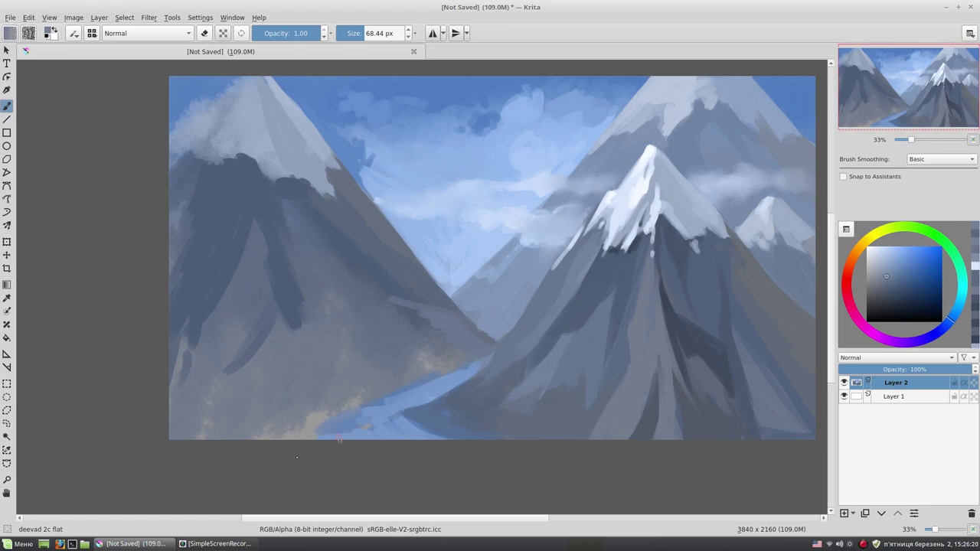
left_click(595, 351, "ctrl")
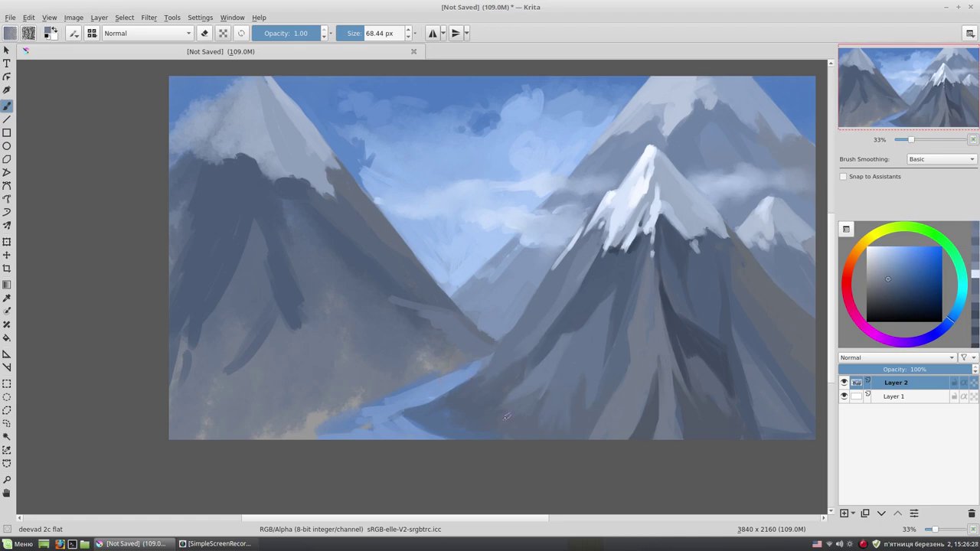
left_click_drag(507, 417, 461, 251)
Lighten the background peak's top and left ridge with a light blue-grey.
left_click(774, 147, "ctrl")
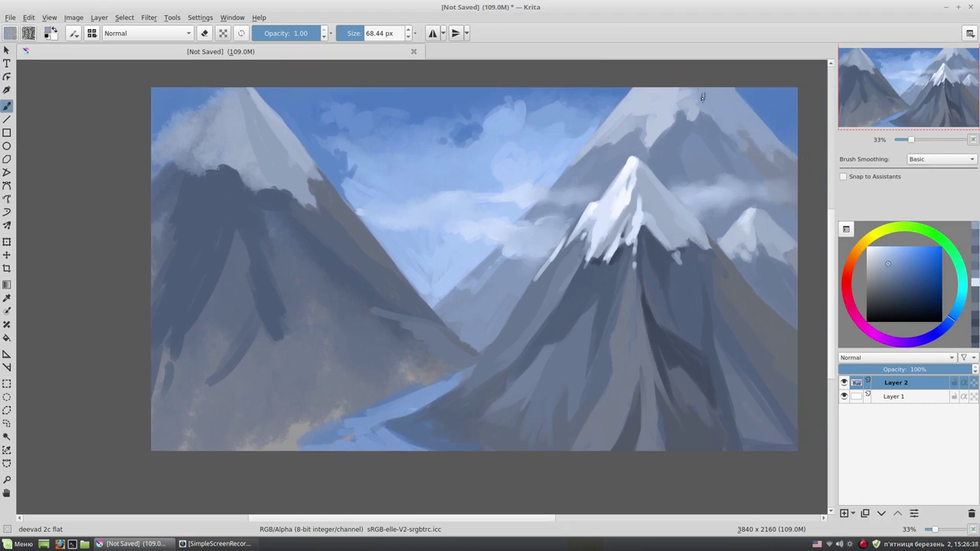
left_click(662, 117, "ctrl")
left_click(663, 118, "ctrl")
left_click_drag(670, 133, 671, 128)
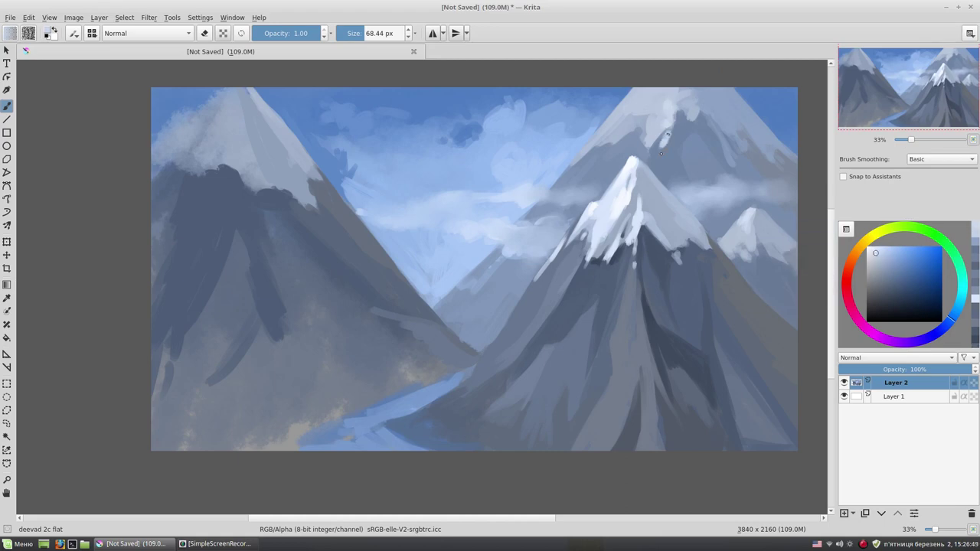
left_click_drag(647, 92, 579, 157)
left_click_drag(615, 121, 568, 164)
left_click(606, 151, "ctrl")
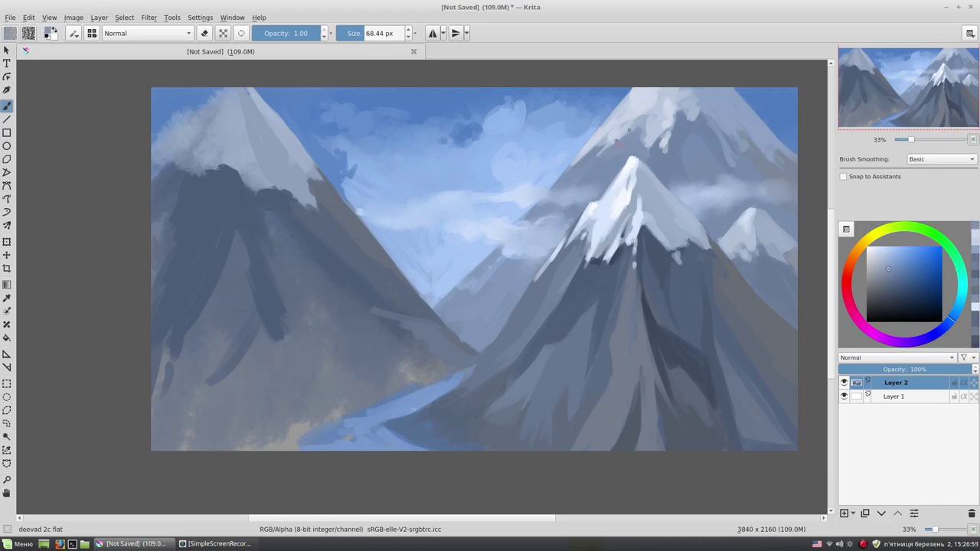
left_click(640, 121, "ctrl")
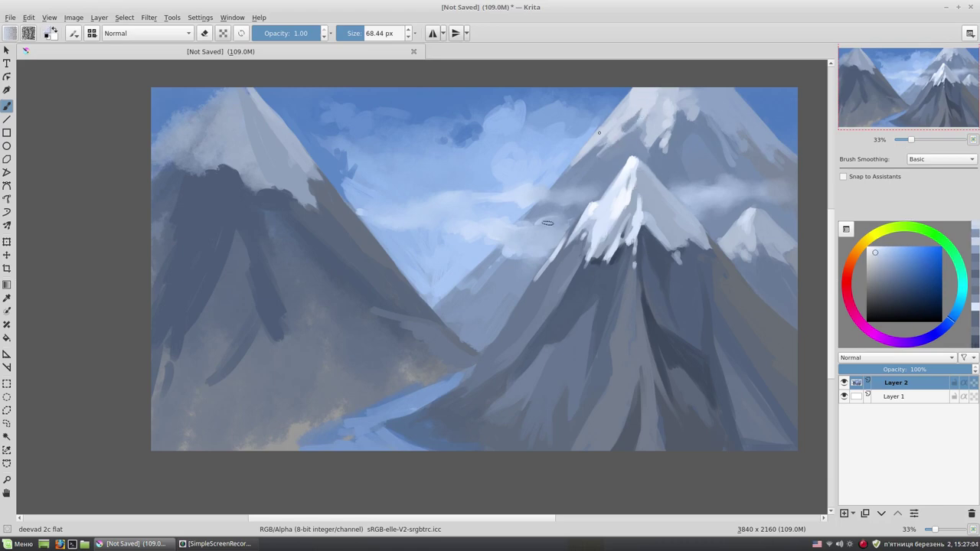
left_click(674, 101, "ctrl")
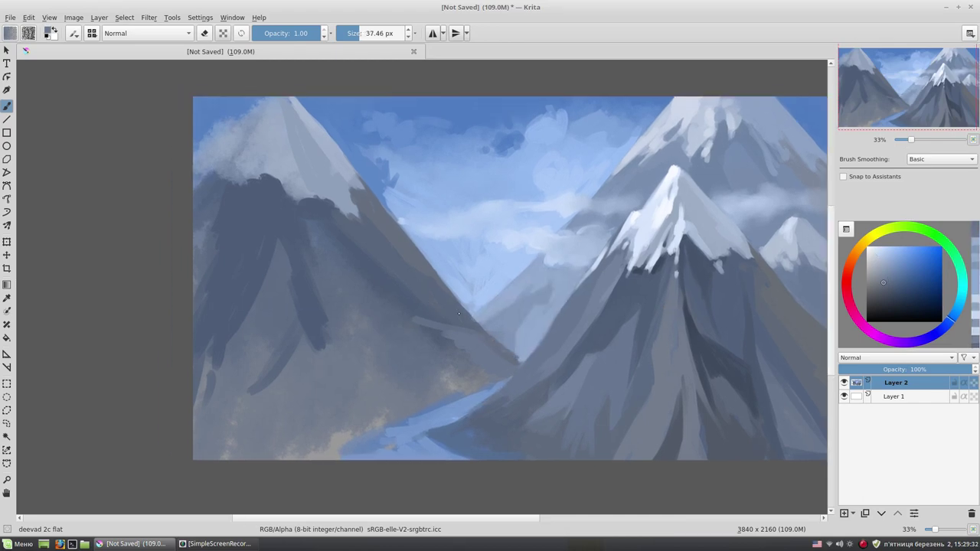
Cover the top-left clouds with lighter sky blue using a 78 px brush.
left_click(490, 221, "ctrl")
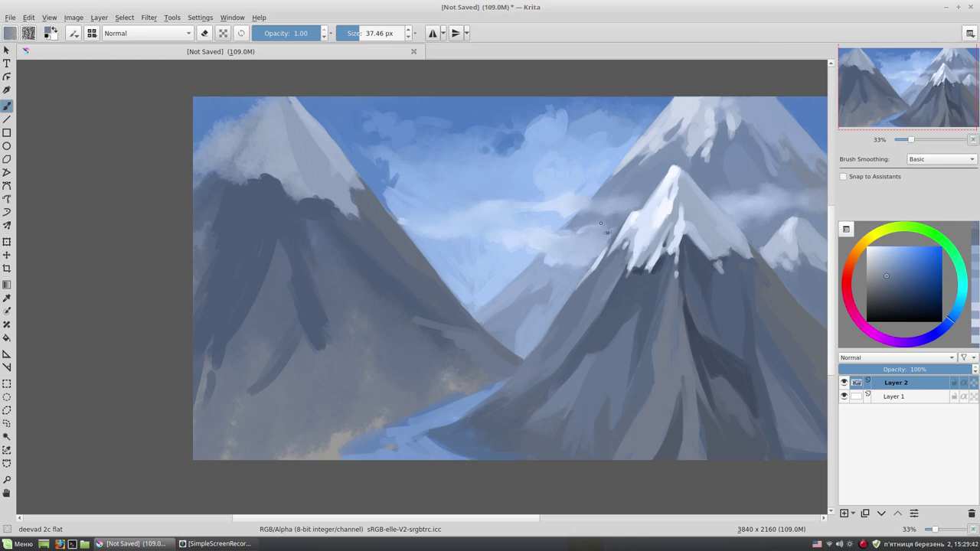
left_click_drag(601, 224, 517, 225)
left_click(747, 326, "ctrl")
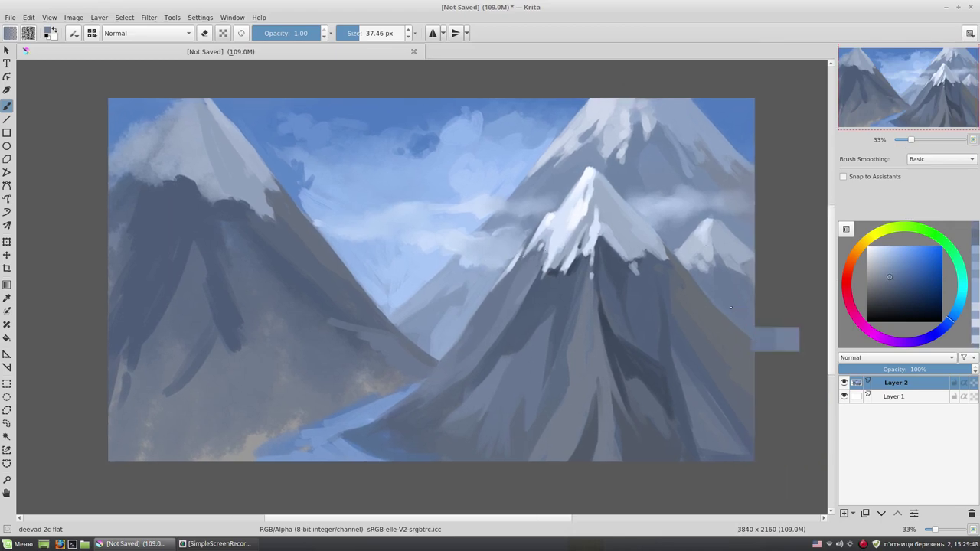
left_click_drag(505, 204, 518, 204)
key("bracketright")
left_click(196, 115, "ctrl")
left_click_drag(180, 108, 130, 164)
left_click_drag(150, 122, 154, 104)
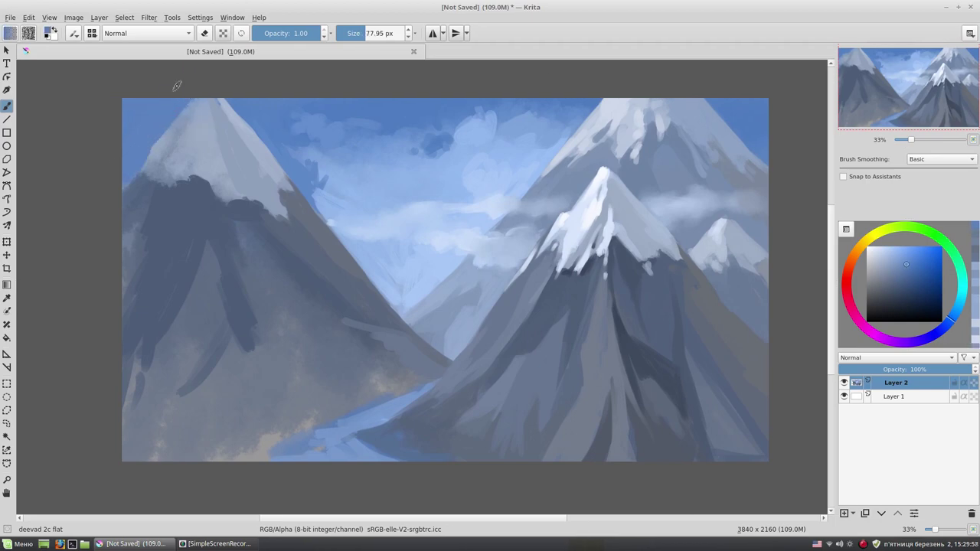
Paint light snow strokes on the left peak and its right slope.
left_click(223, 131, "ctrl")
left_click_drag(207, 90, 131, 175)
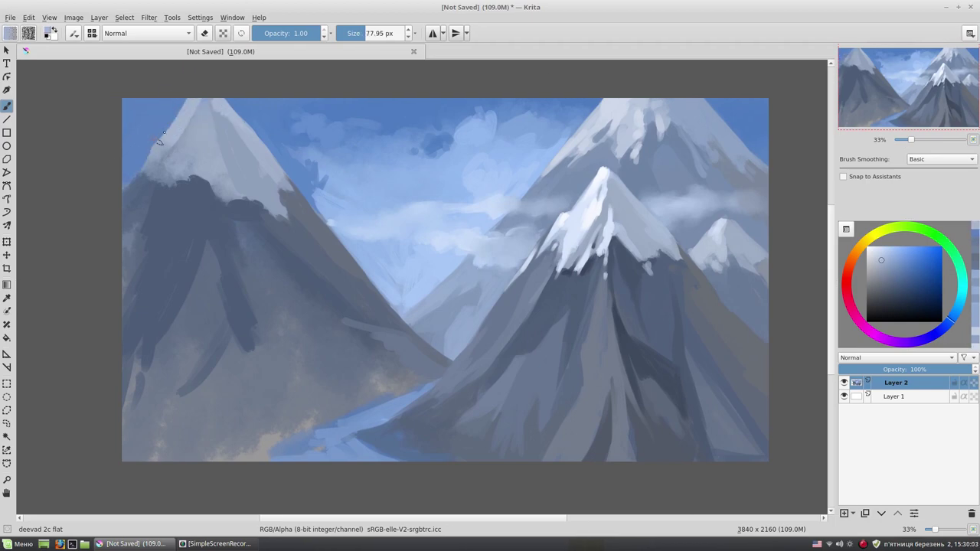
left_click(159, 170, "ctrl")
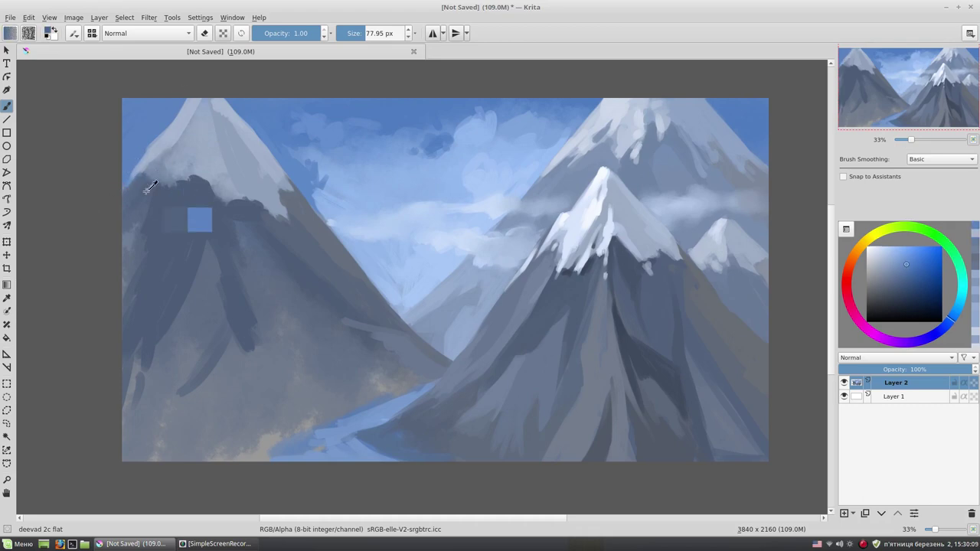
left_click(188, 118, "ctrl")
mouse_move(183, 123)
left_mouse_down()
mouse_move(157, 191)
mouse_move(172, 155)
mouse_move(221, 216)
left_mouse_up()
left_click(218, 113, "ctrl")
left_click_drag(244, 144, 260, 157)
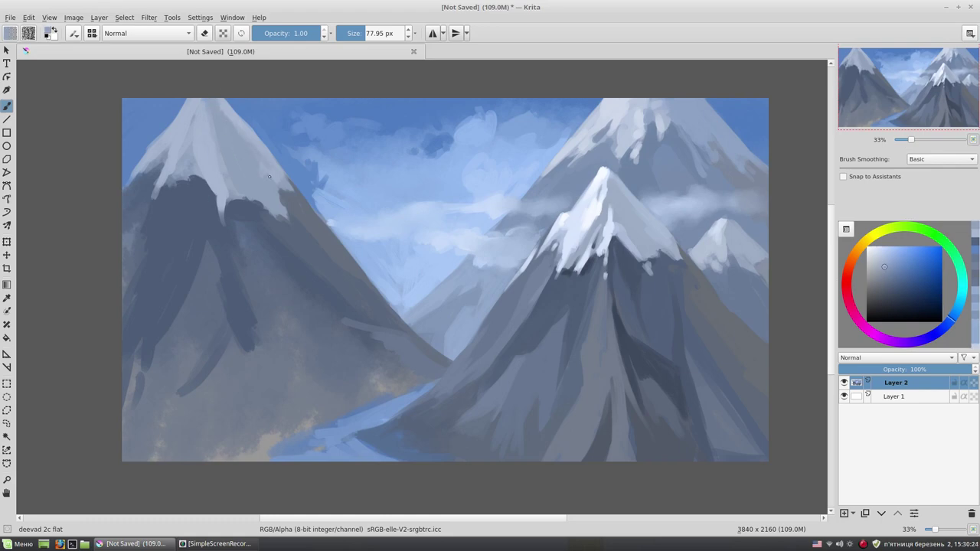
Sample lighter sky blues and then a darker blue-grey from the canvas.
left_click(316, 166, "ctrl")
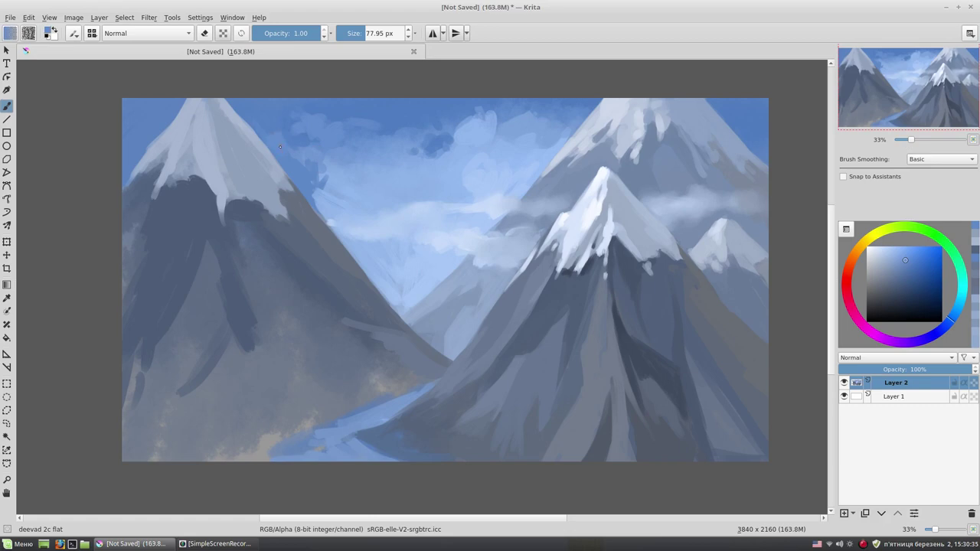
left_click(282, 141, "ctrl")
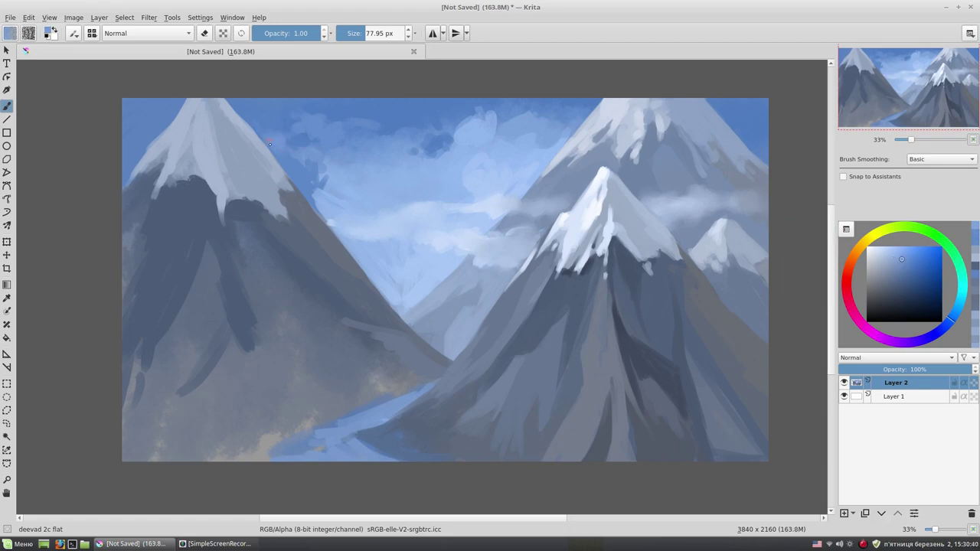
left_click(334, 223, "ctrl")
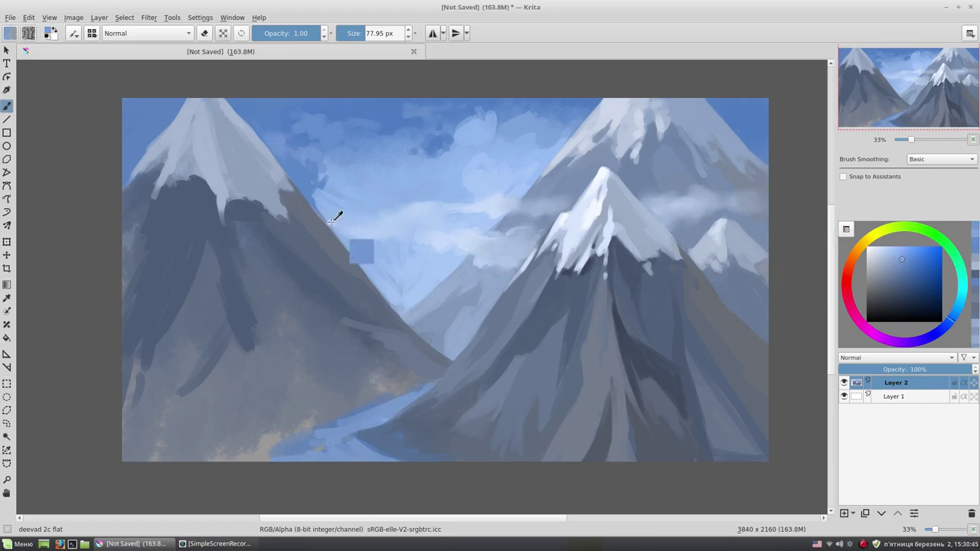
left_click(308, 201, "ctrl")
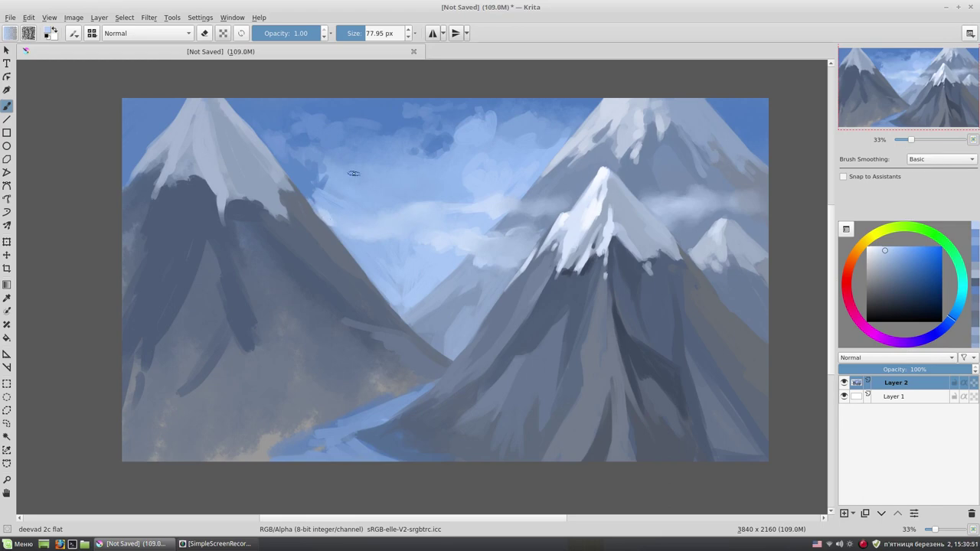
left_click(206, 283, "ctrl")
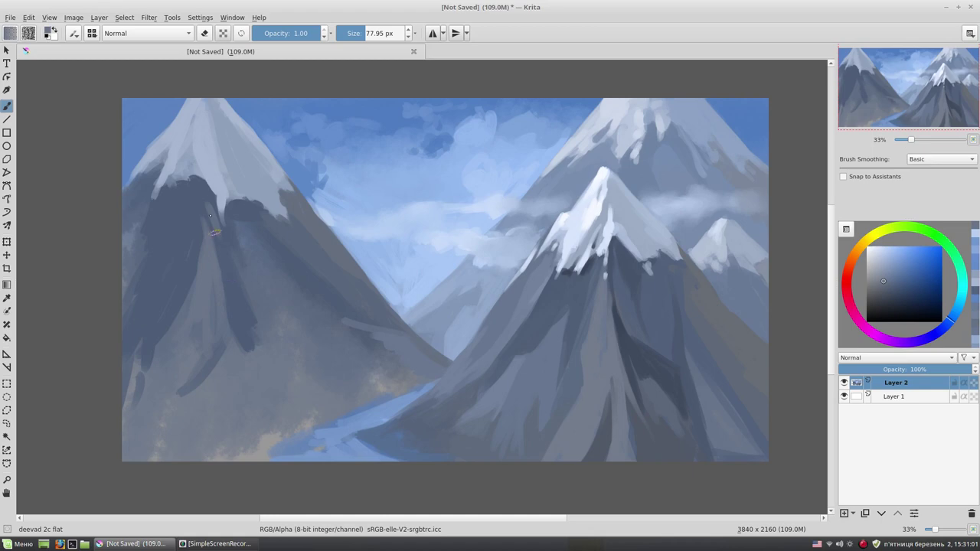
Paint a dark streak down the left mountain, then shrink the brush to 51.73 px.
left_click(255, 224, "ctrl")
mouse_move(242, 218)
left_mouse_down()
mouse_move(265, 421)
mouse_move(309, 430)
left_mouse_up()
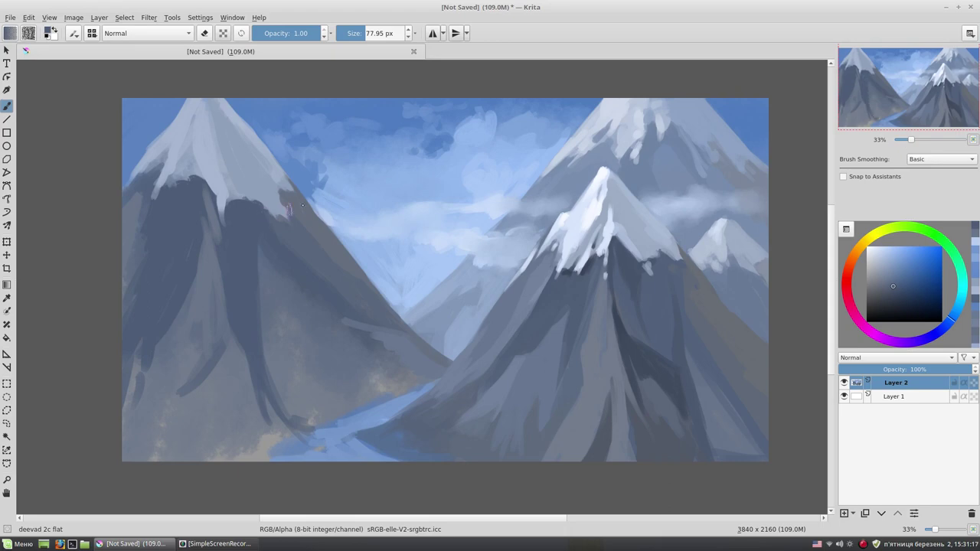
left_click_drag(255, 205, 228, 170)
Touch up the left peak's snow with light blue strokes.
left_click(234, 197, "ctrl")
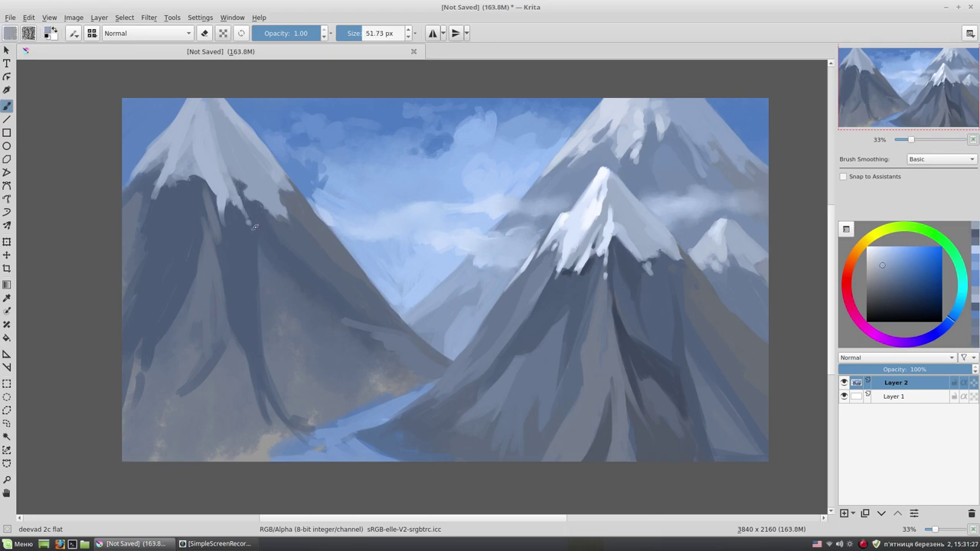
left_click(232, 143, "ctrl")
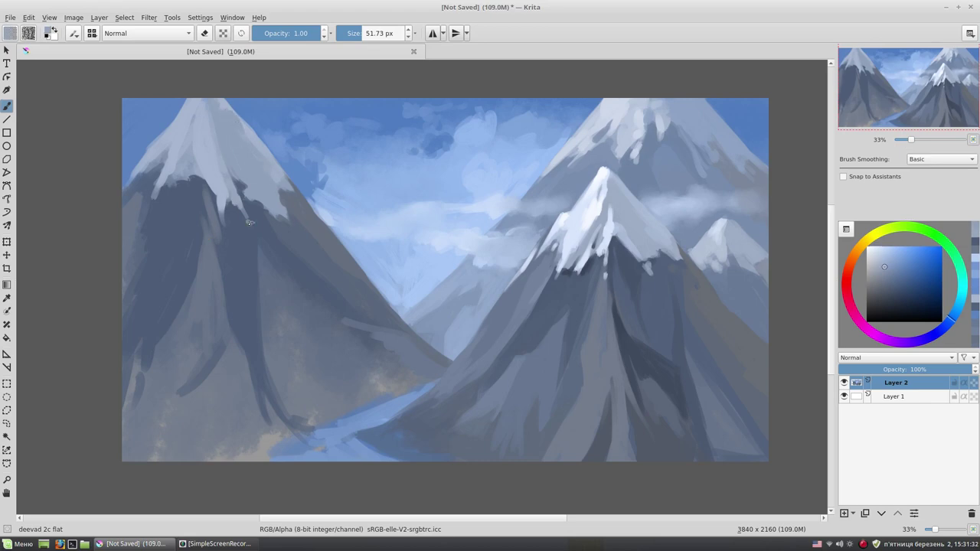
left_click(874, 255)
left_click_drag(222, 192, 193, 105)
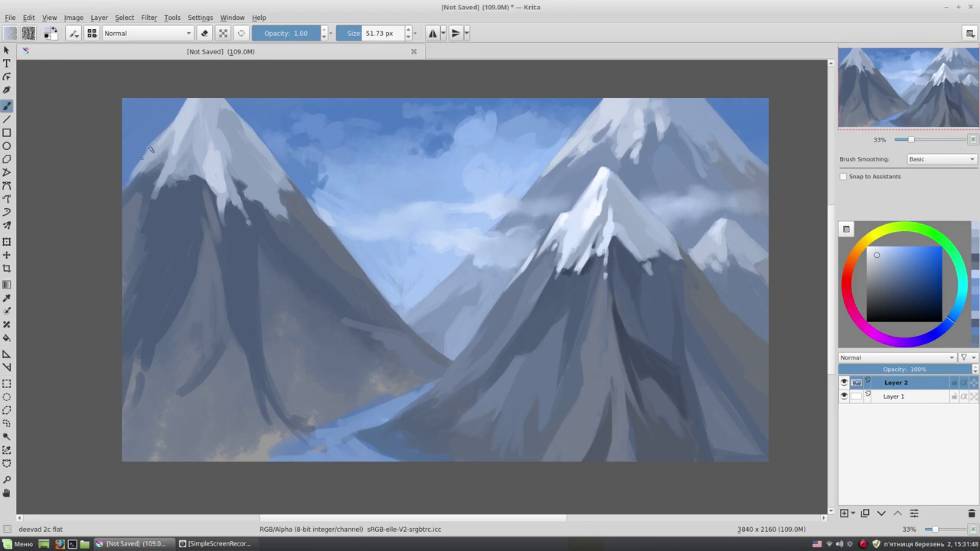
left_click(881, 262)
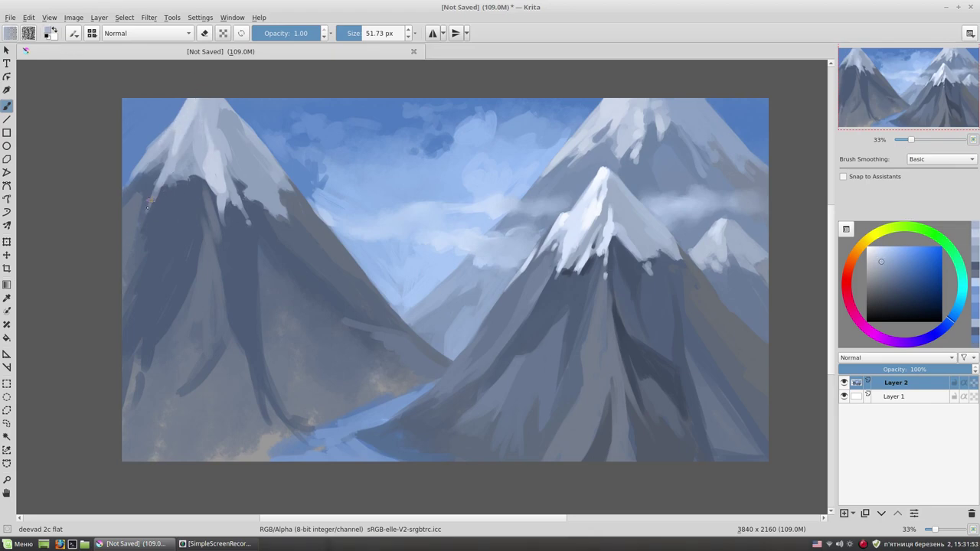
Paint dark blue along the left peak's edge with a 78.86 px brush.
left_click(894, 292)
left_click_drag(174, 185, 130, 249)
key("bracketright")
mouse_move(150, 249)
left_mouse_down()
mouse_move(128, 282)
mouse_move(122, 314)
left_mouse_up()
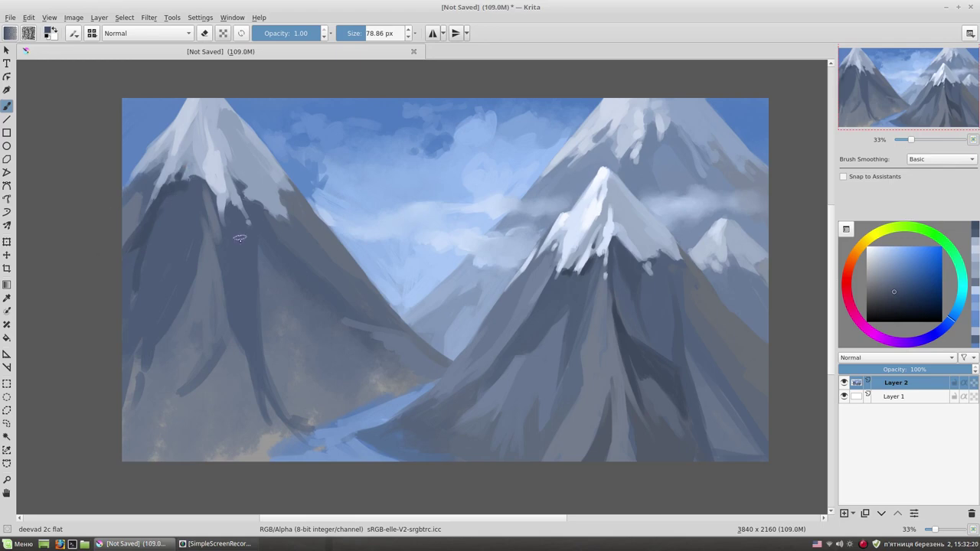
Add darker strokes down the shadow ridge at 62.37 px, then sample lighter tones.
left_click(232, 208, "ctrl")
left_click_drag(316, 233, 307, 233)
left_click_drag(232, 208, 264, 406)
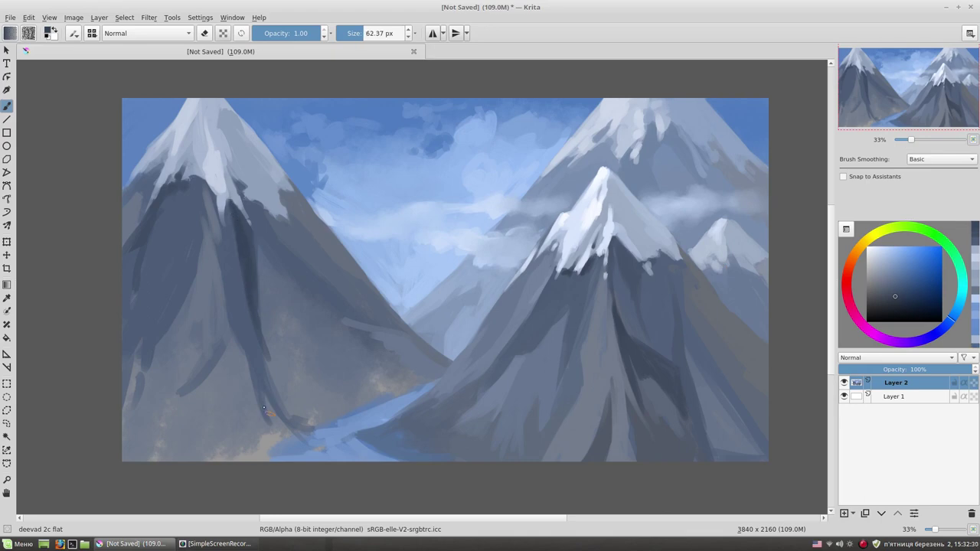
mouse_move(240, 219)
left_mouse_down()
mouse_move(332, 335)
mouse_move(277, 265)
left_mouse_up()
left_click(331, 336, "ctrl")
left_click(274, 229, "ctrl")
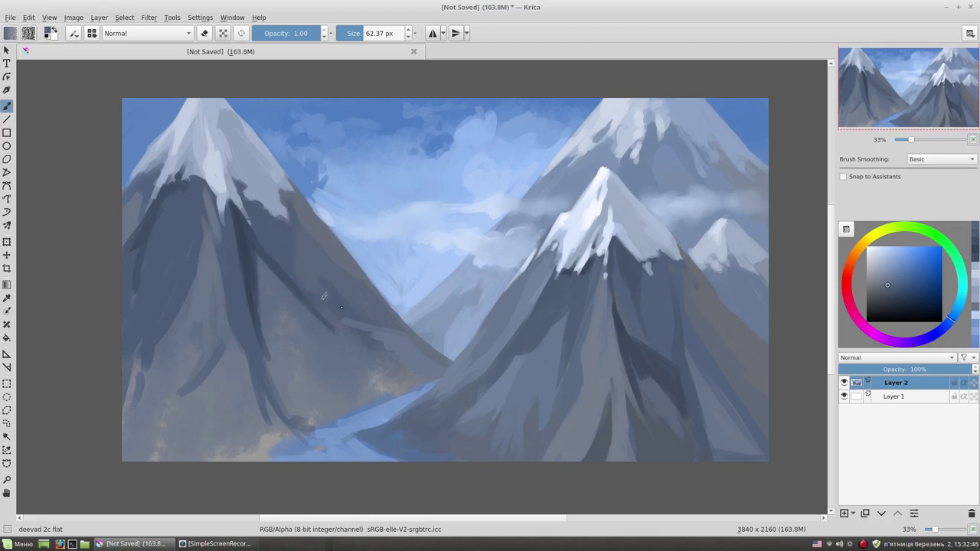
left_click(314, 221, "ctrl")
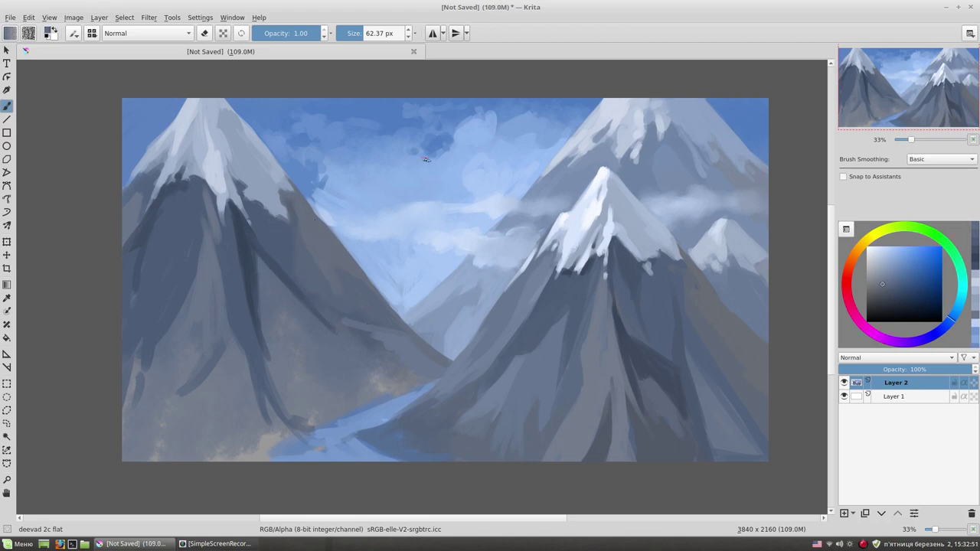
Paint lighter blue strokes near the valley bottom.
left_click(433, 359, "ctrl")
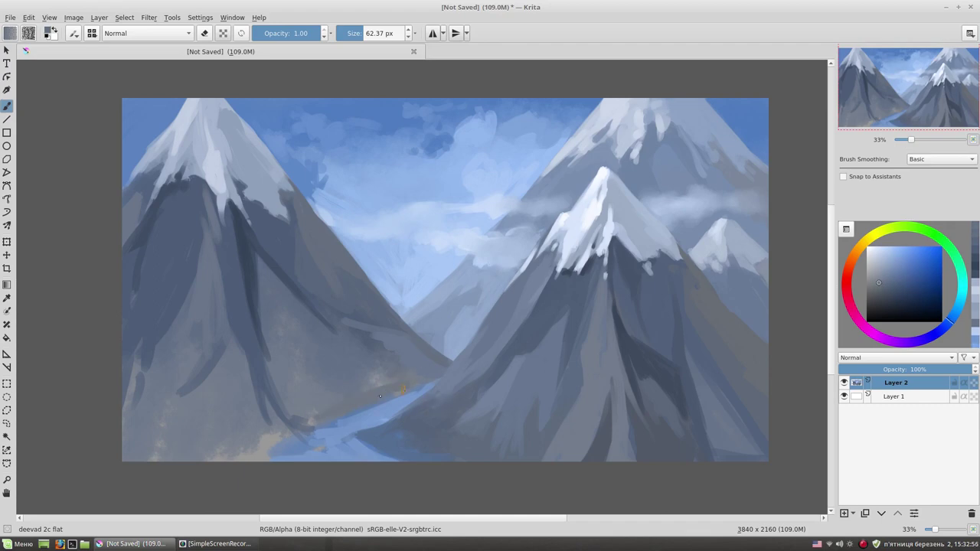
left_click(306, 429, "ctrl")
left_click_drag(274, 446, 313, 451)
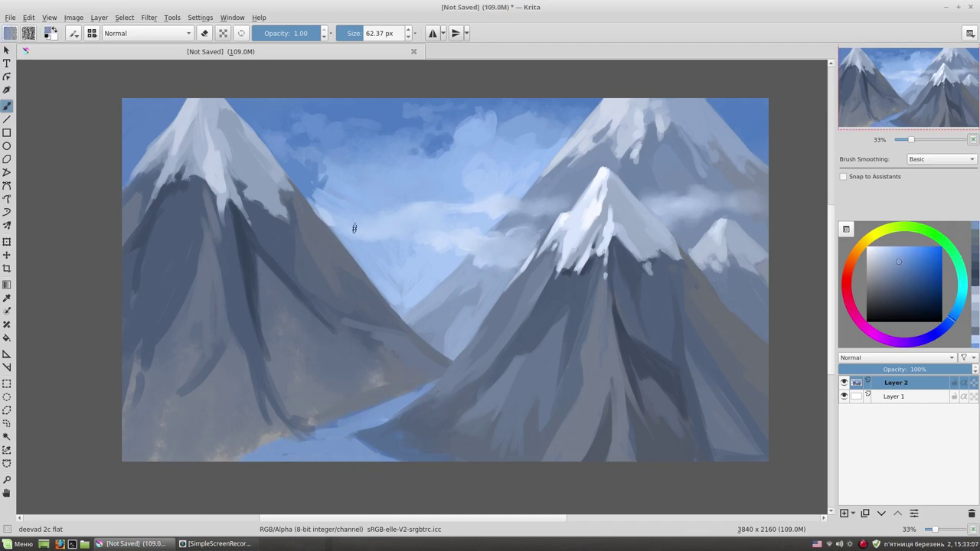
Carve dark ridge strokes below the central peak with a 41.04 px brush.
left_click(605, 278, "ctrl")
key("bracketleft")
left_click_drag(615, 240, 618, 269)
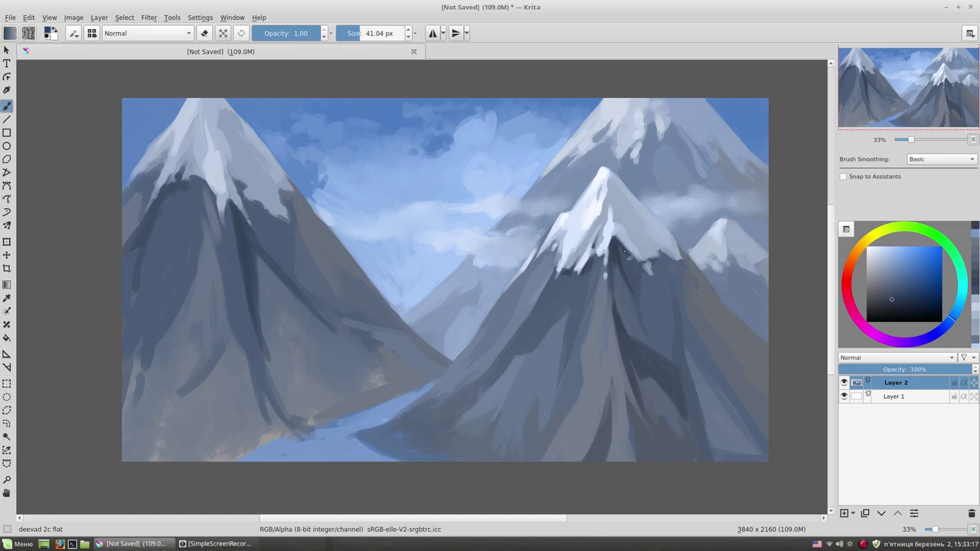
mouse_move(620, 337)
left_mouse_down()
mouse_move(643, 406)
mouse_move(712, 460)
left_mouse_up()
left_click_drag(686, 354, 697, 459)
Paint a lighter blue-grey stroke near the ridge bottom at 65.82 px.
left_click(694, 419, "ctrl")
left_click(681, 419, "ctrl")
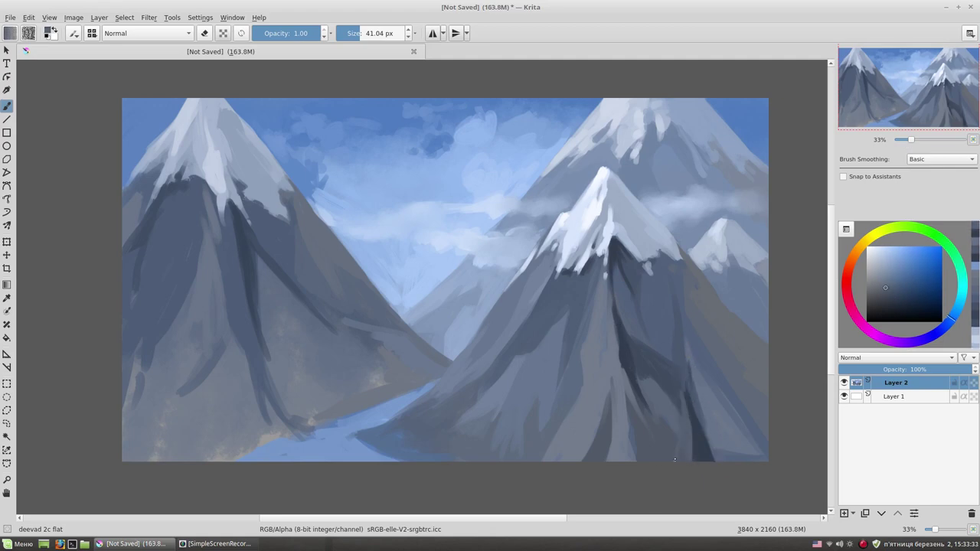
left_click(705, 434, "ctrl")
mouse_move(693, 406)
left_mouse_down()
mouse_move(708, 455)
mouse_move(749, 461)
left_mouse_up()
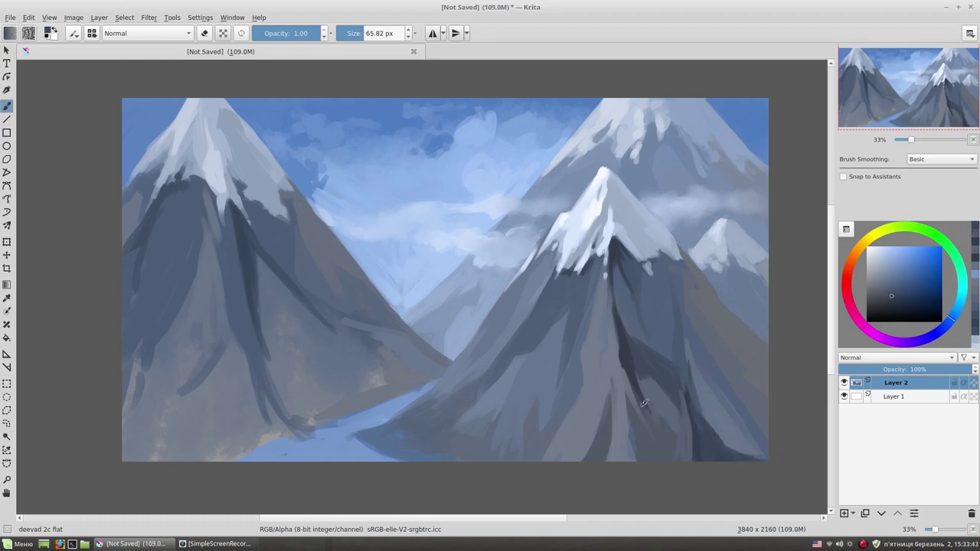
left_click(656, 446, "ctrl")
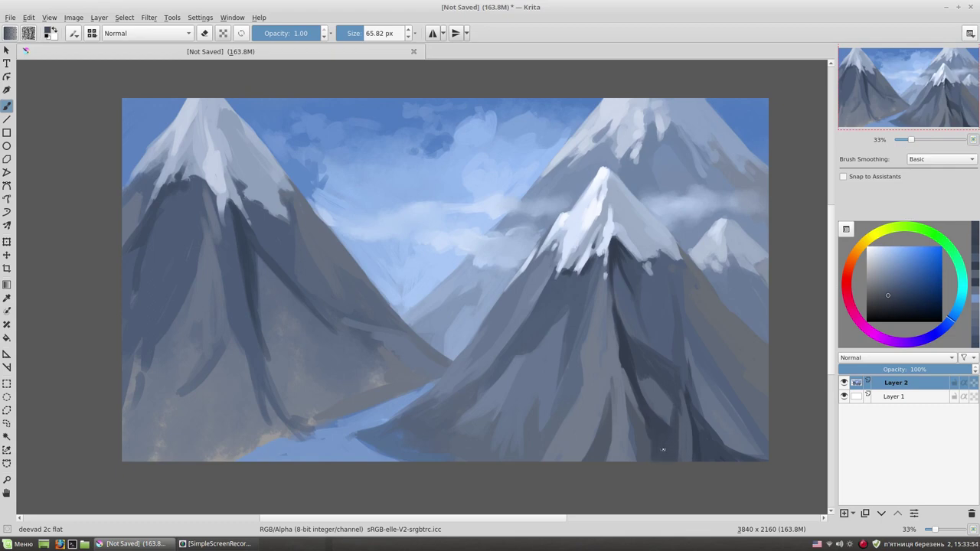
Darken the central peak's left face and ridge with a 46.30 px brush.
left_click(647, 269, "ctrl")
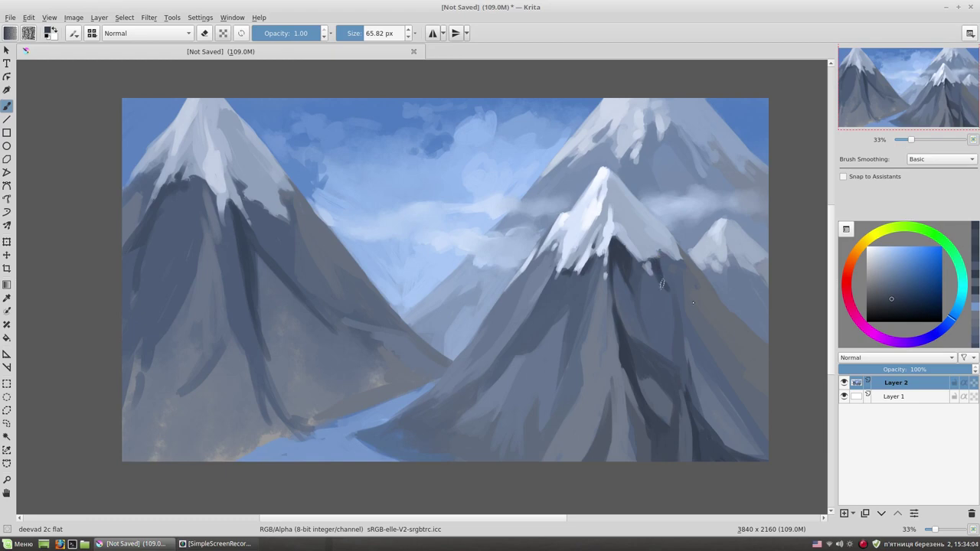
left_click(665, 274, "ctrl")
key("bracketleft")
key("bracketleft")
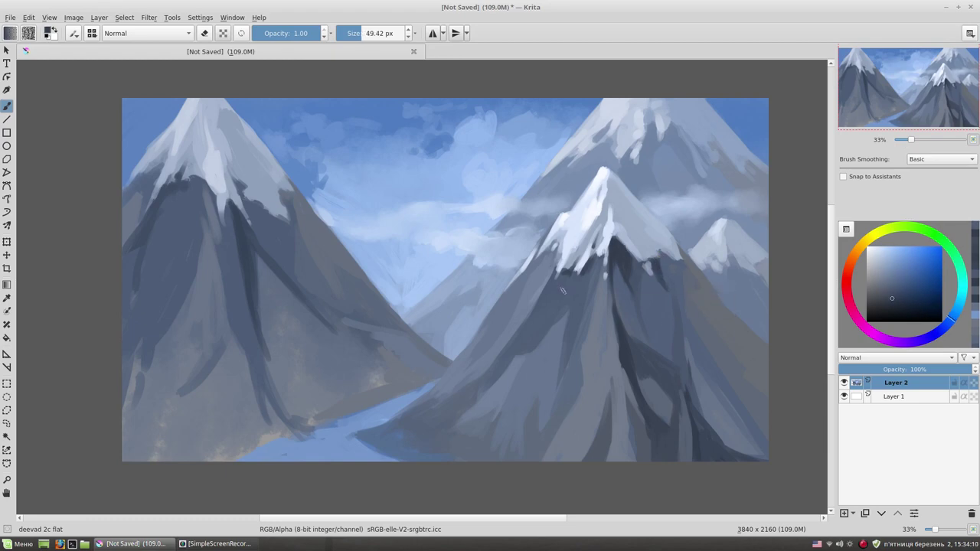
left_click(564, 291, "ctrl")
mouse_move(529, 337)
left_mouse_down()
mouse_move(544, 291)
mouse_move(568, 272)
mouse_move(563, 280)
left_mouse_up()
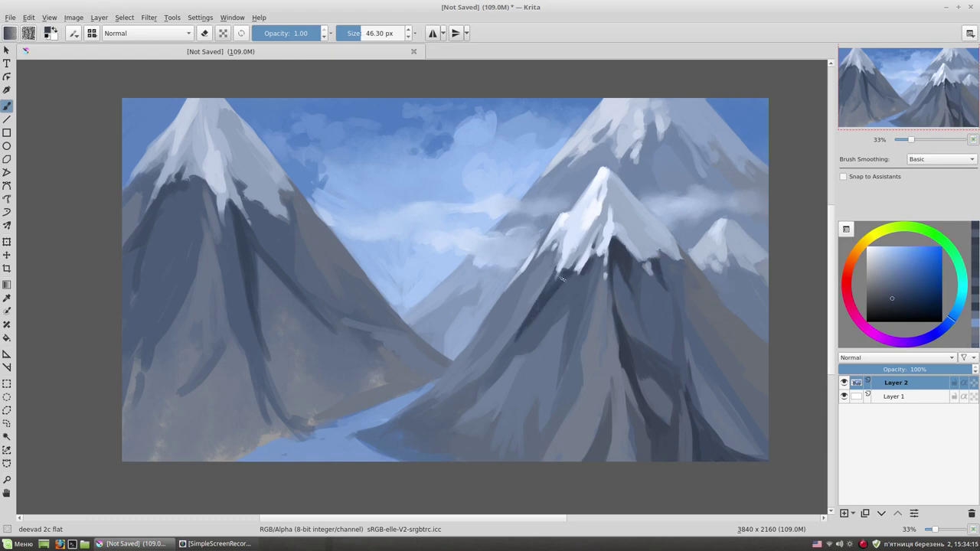
mouse_move(523, 330)
left_mouse_down()
mouse_move(490, 375)
mouse_move(523, 363)
left_mouse_up()
left_click(543, 351, "ctrl")
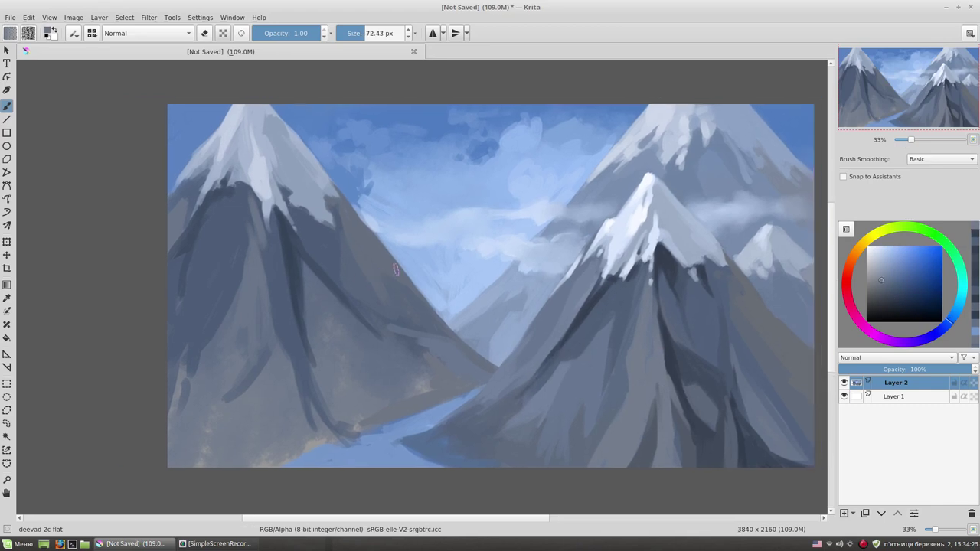
left_click(383, 306, "ctrl")
Paint dark strokes across the left mountain's lower slope.
mouse_move(278, 346)
left_mouse_down()
mouse_move(263, 417)
mouse_move(294, 437)
left_mouse_up()
left_click_drag(314, 404, 330, 433)
mouse_move(264, 421)
left_mouse_down()
mouse_move(326, 463)
mouse_move(243, 464)
mouse_move(383, 429)
mouse_move(461, 394)
left_mouse_up()
left_click(329, 414, "ctrl")
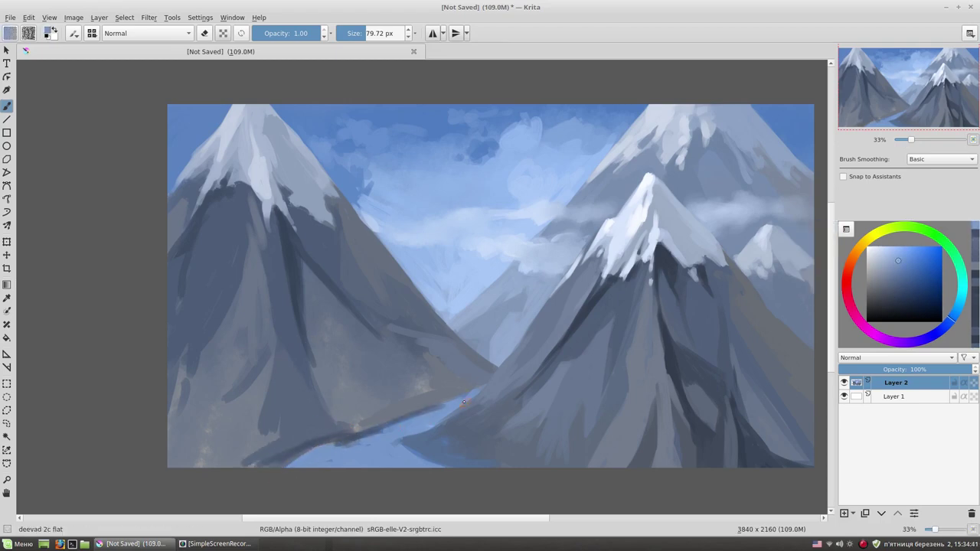
Smooth the sky with sampled light-blue strokes at 54.95 px.
left_click_drag(471, 275, 453, 281)
left_click(441, 251, "ctrl")
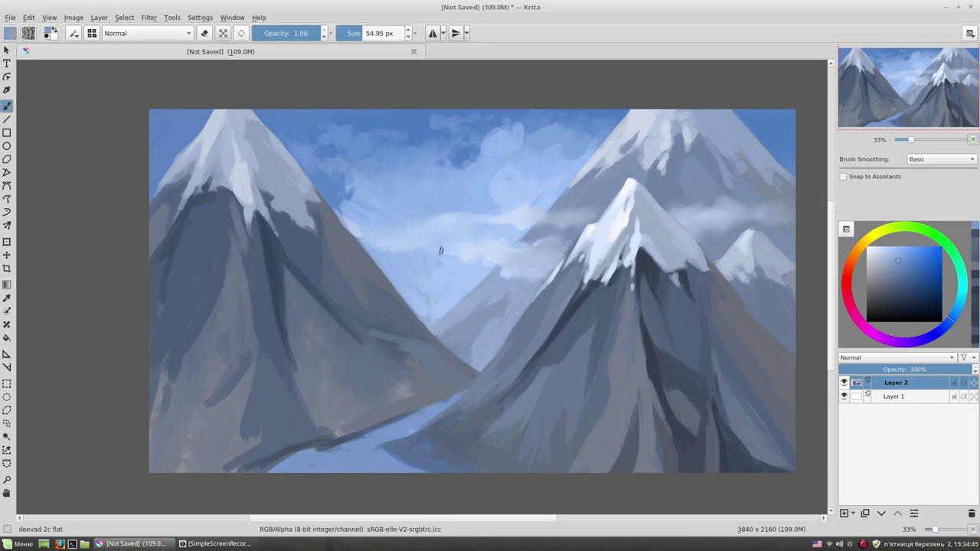
left_click(414, 311, "ctrl")
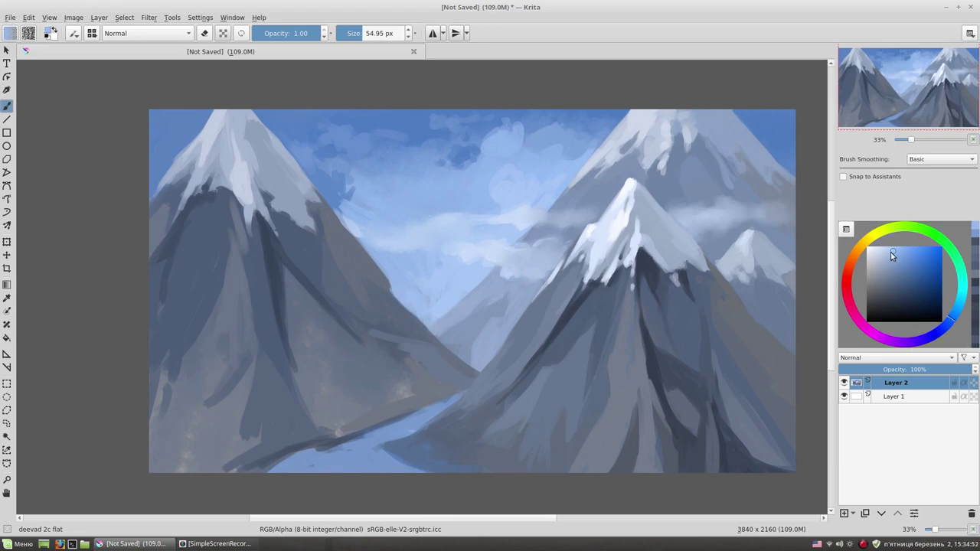
left_click(429, 317, "ctrl")
mouse_move(429, 317)
left_mouse_down()
mouse_move(406, 303)
mouse_move(448, 292)
left_mouse_up()
key("bracketright")
key("bracketright")
key("bracketright")
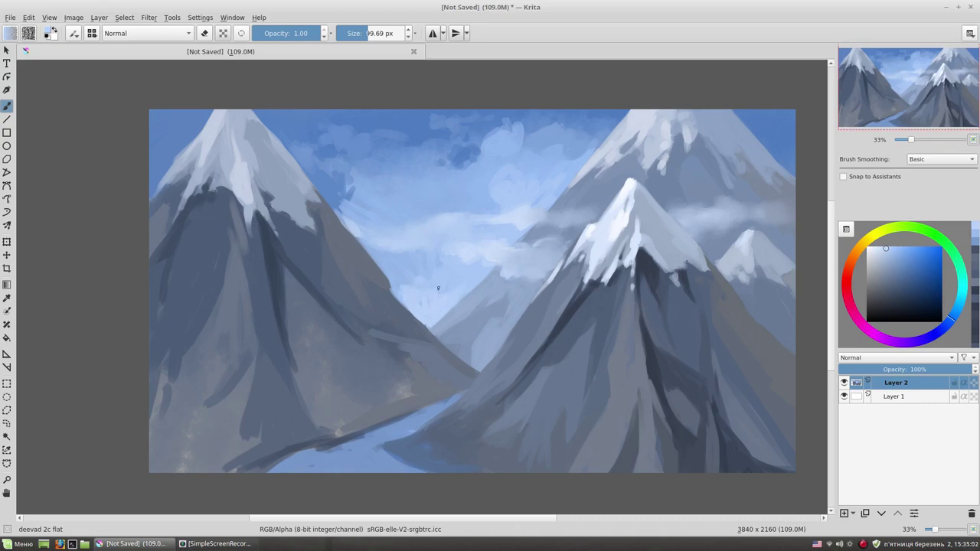
Paint dark blue-grey strokes along the left mountain's outer edge at 68.22 px.
left_click(395, 300, "ctrl")
key("bracketleft")
key("bracketleft")
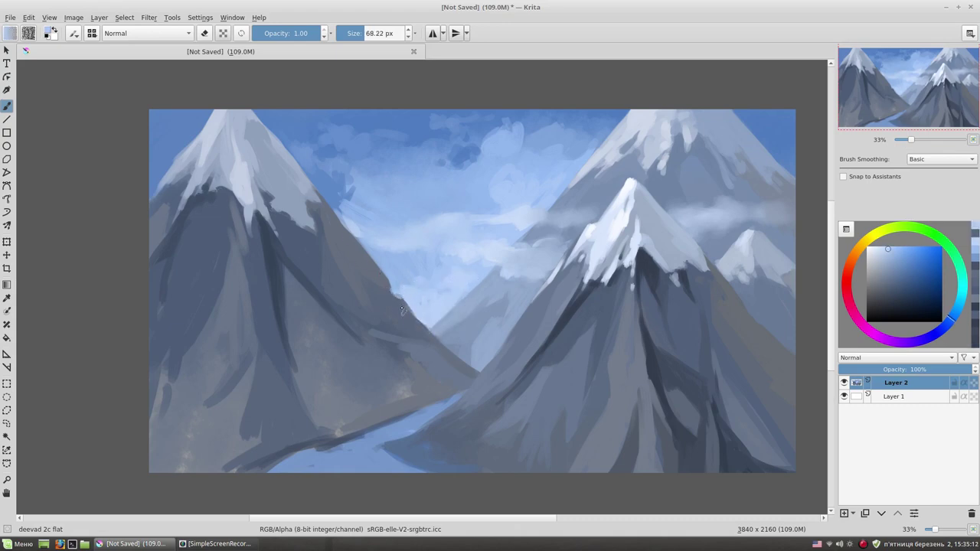
left_click(362, 253, "ctrl")
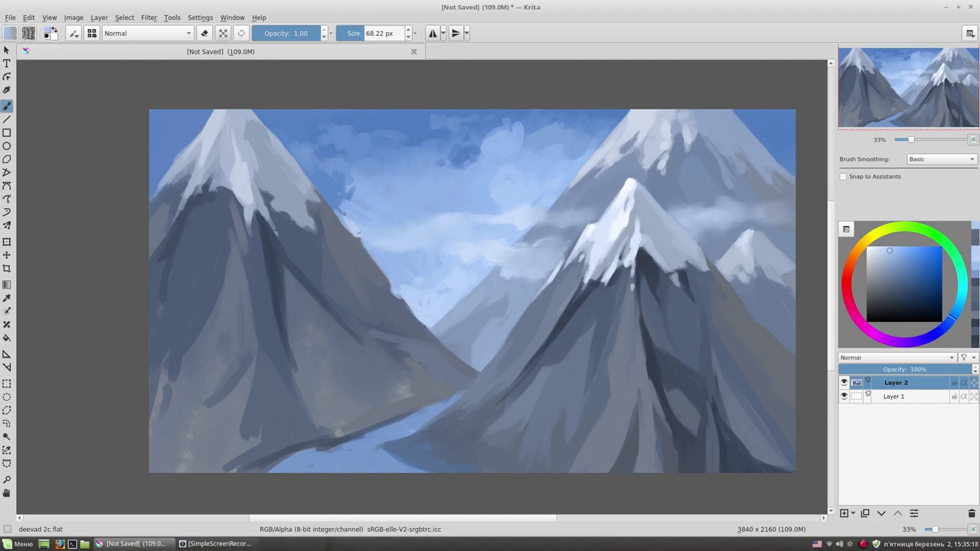
left_click(522, 314, "ctrl")
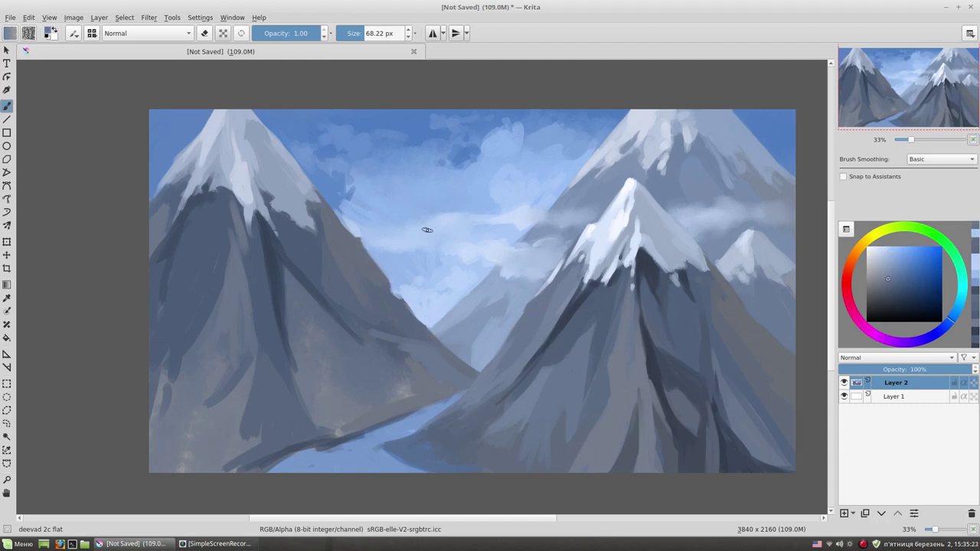
left_click(207, 262, "ctrl")
left_click_drag(165, 264, 157, 320)
key("bracketleft")
key("bracketleft")
left_click(177, 202, "ctrl")
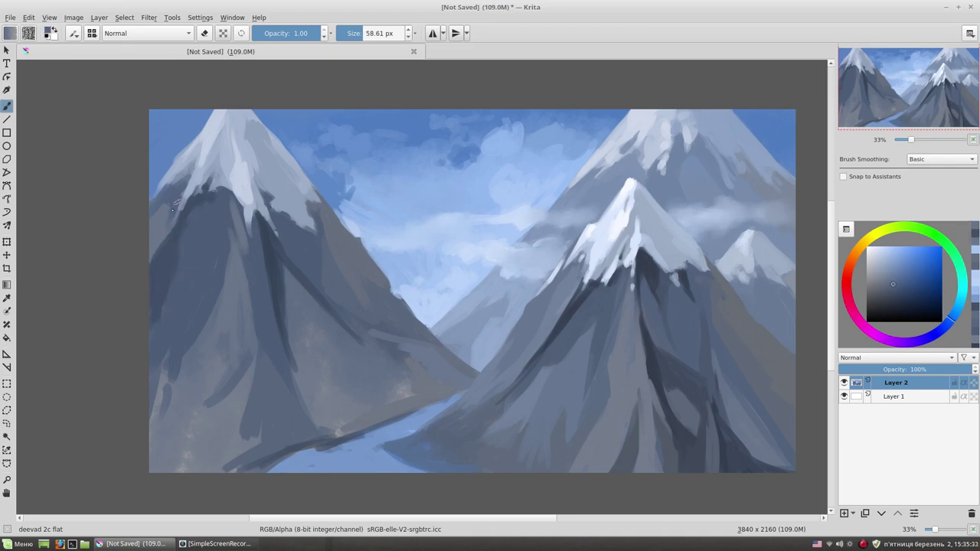
left_click(164, 289, "ctrl")
left_click_drag(165, 289, 162, 314)
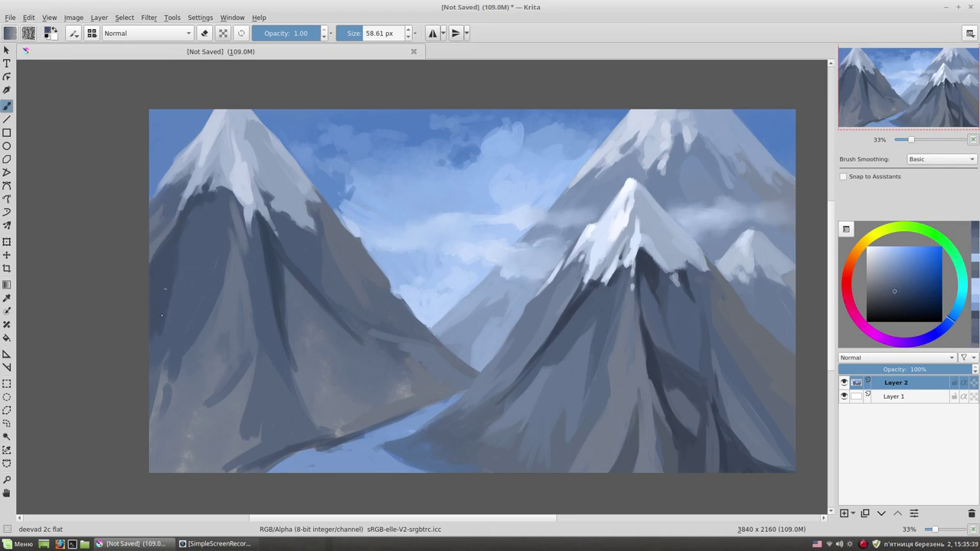
Paint sampled lighter blue-grey strokes down the left mountain's ridge, brush about 74–97 px.
left_click(242, 278, "ctrl")
left_click_drag(259, 222, 288, 373)
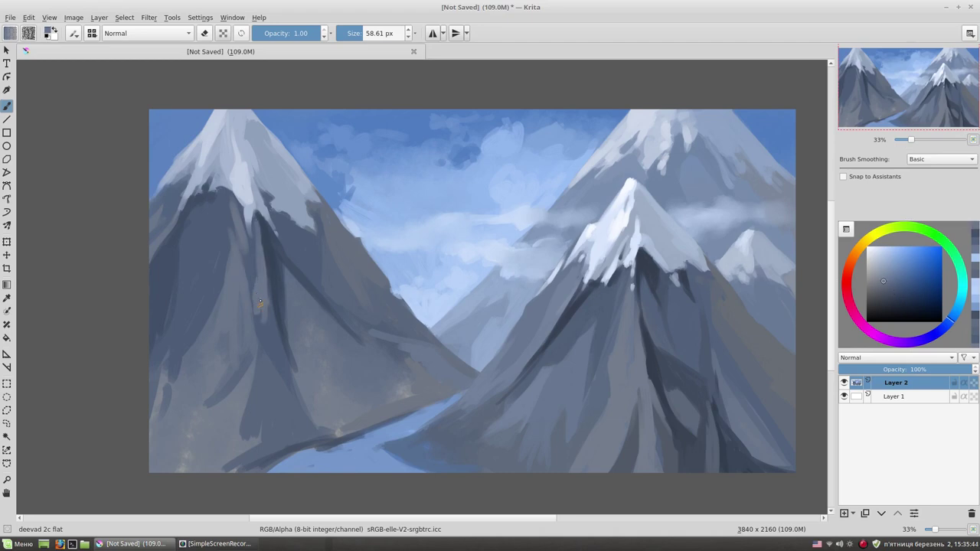
left_click(251, 327, "ctrl")
left_click_drag(245, 283, 268, 374)
left_click(251, 306, "ctrl")
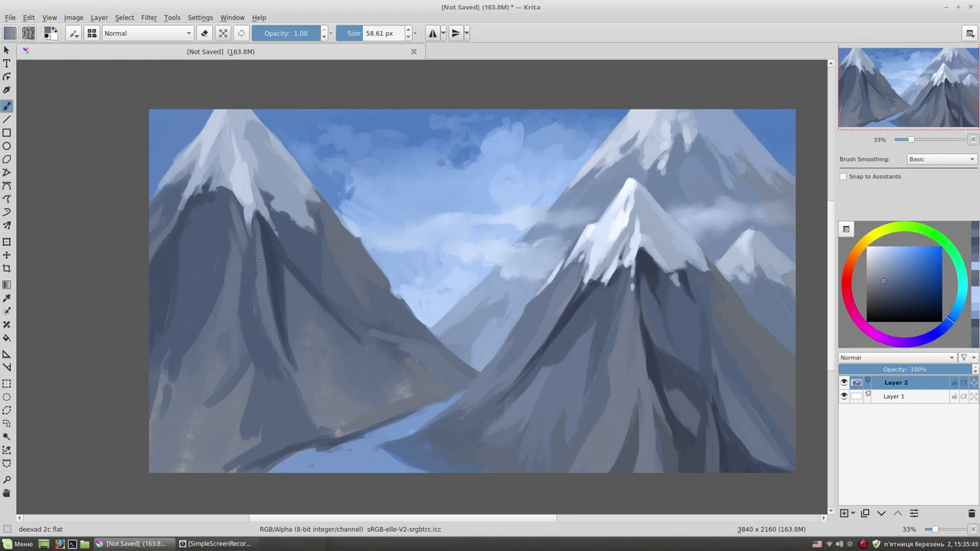
left_click_drag(244, 260, 270, 365)
key("bracketright")
key("bracketright")
left_click_drag(244, 326, 289, 386)
left_click(292, 233, "ctrl")
key("bracketleft")
key("bracketleft")
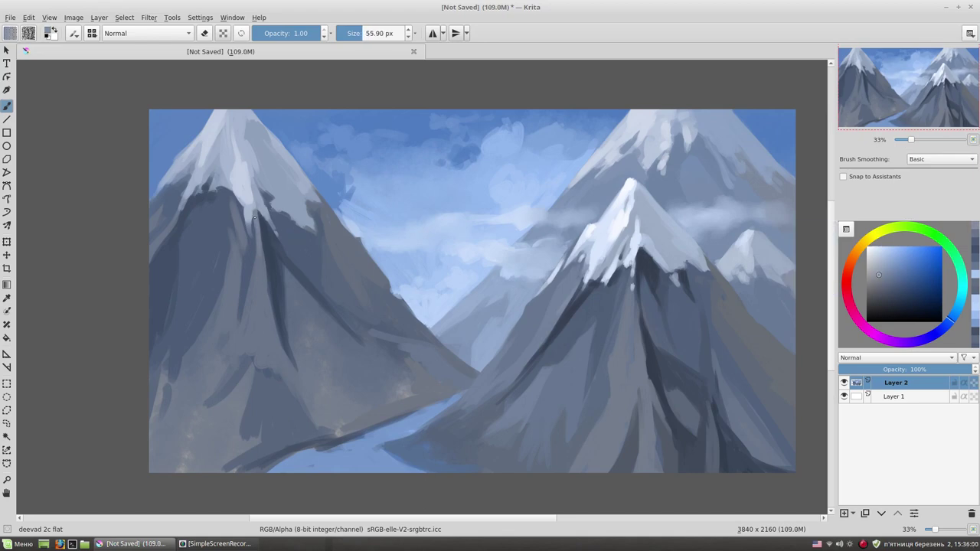
Sample blue-greys from the ridge and lay light strokes on the left mountain's lower face.
left_click(266, 240, "ctrl")
left_click(265, 257, "ctrl")
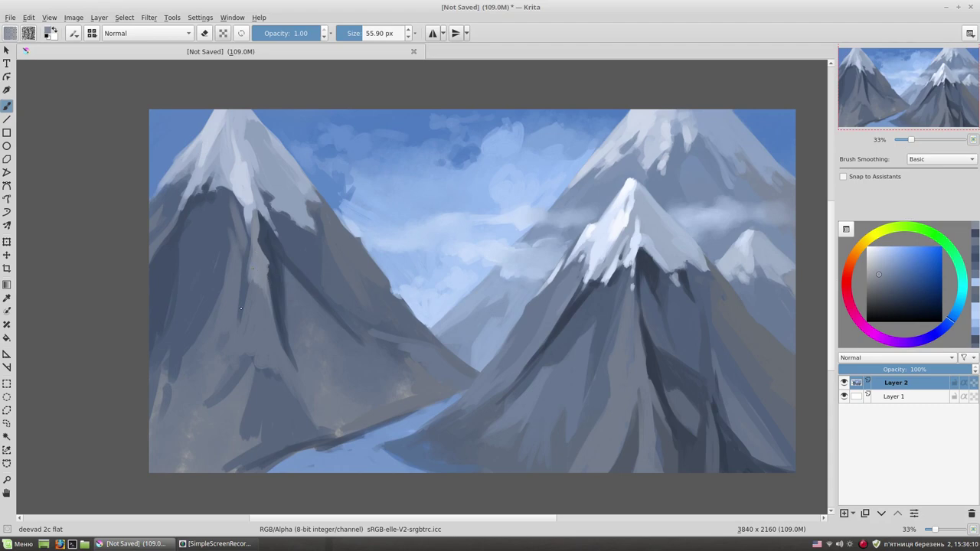
left_click(227, 328, "ctrl")
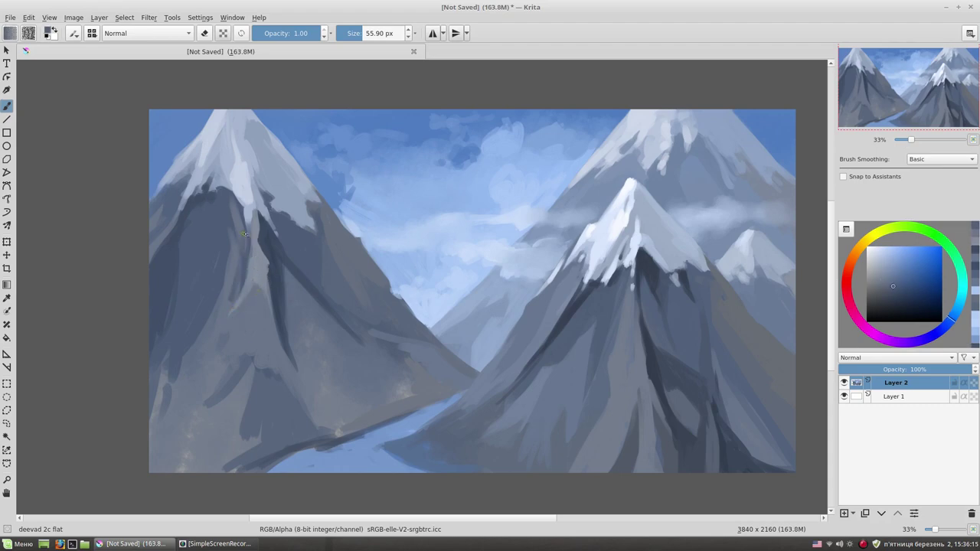
left_click(246, 250, "ctrl")
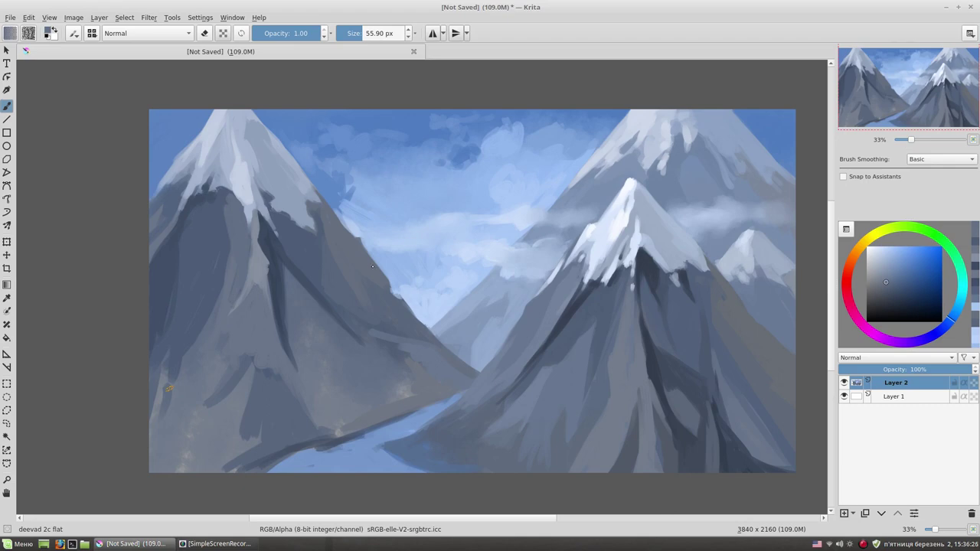
left_click_drag(168, 388, 157, 385)
key("bracketright")
left_click(288, 255, "ctrl")
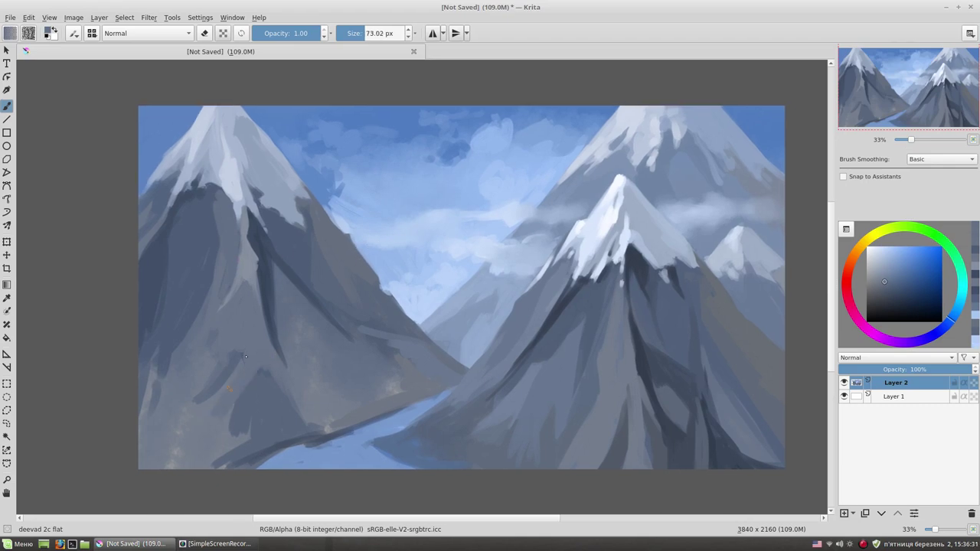
mouse_move(236, 394)
left_mouse_down()
mouse_move(256, 351)
mouse_move(303, 414)
left_mouse_up()
Paint dark creases on the lower left slope with a 51 px brush.
left_click(267, 356, "ctrl")
key("bracketleft")
key("bracketleft")
mouse_move(287, 364)
left_mouse_down()
mouse_move(312, 381)
mouse_move(311, 402)
left_mouse_up()
left_click_drag(259, 376, 232, 437)
left_click(265, 393, "ctrl")
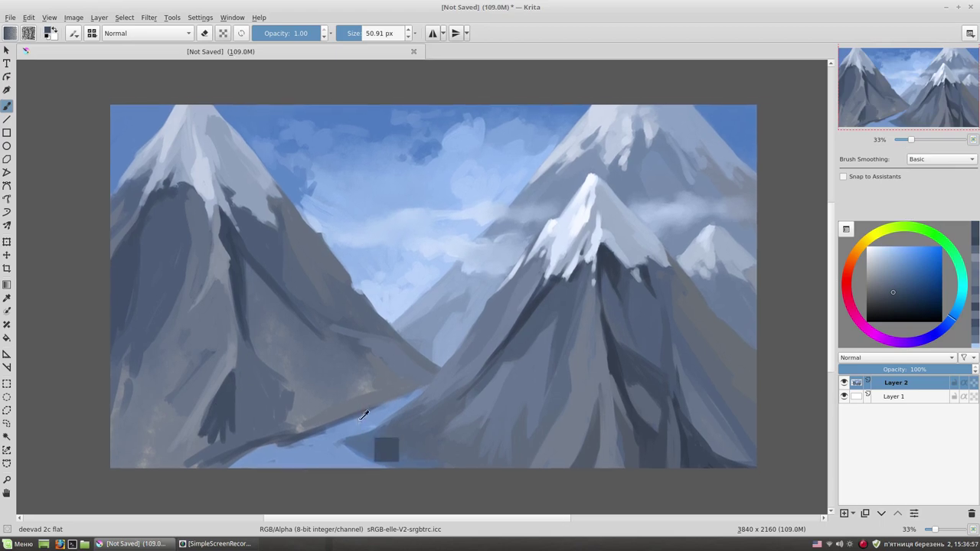
Brighten the river with light blue and add faint strokes along the dark ridge.
left_click(387, 450, "ctrl")
left_click_drag(340, 435, 350, 426)
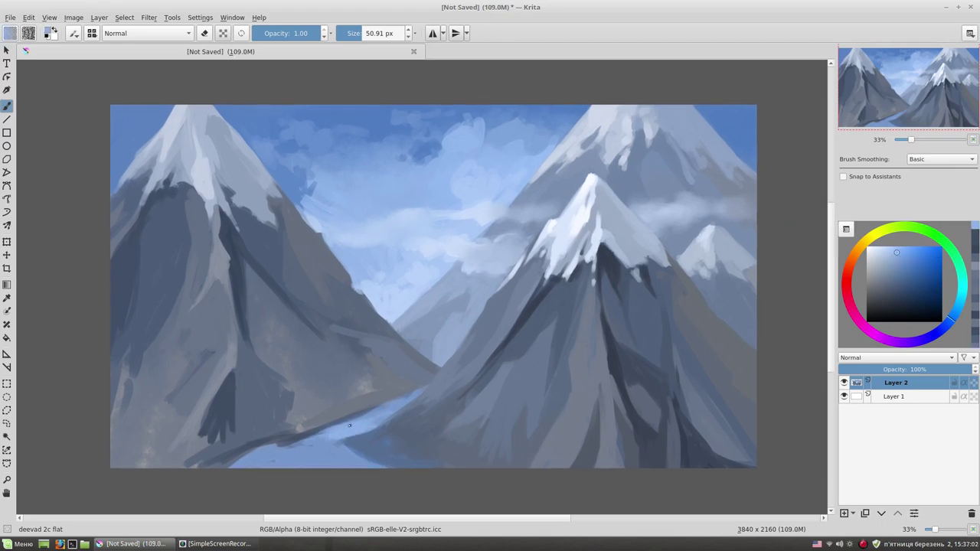
left_click(370, 409, "ctrl")
left_click_drag(372, 393, 359, 380)
mouse_move(338, 334)
left_mouse_down()
mouse_move(364, 354)
mouse_move(309, 277)
left_mouse_up()
left_click(334, 301, "ctrl")
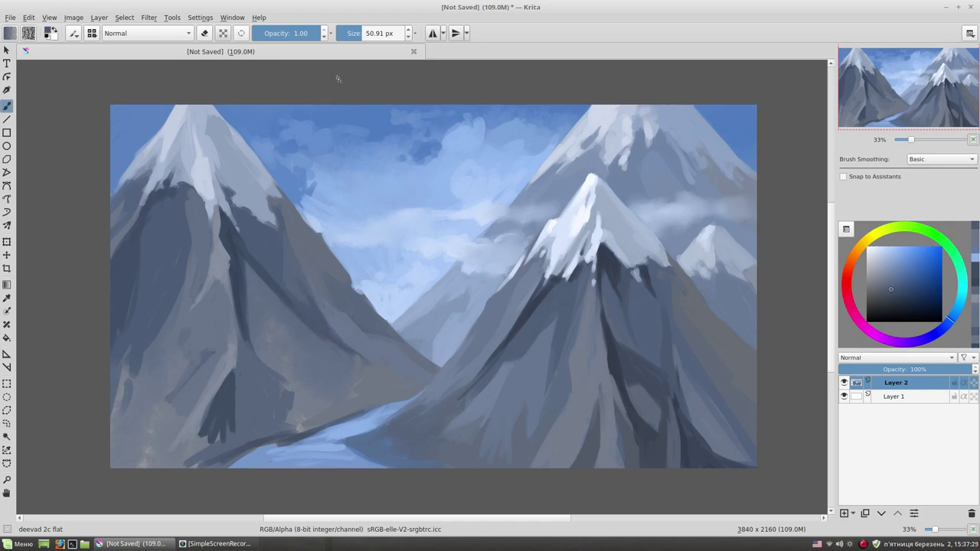
left_click_drag(308, 286, 339, 329)
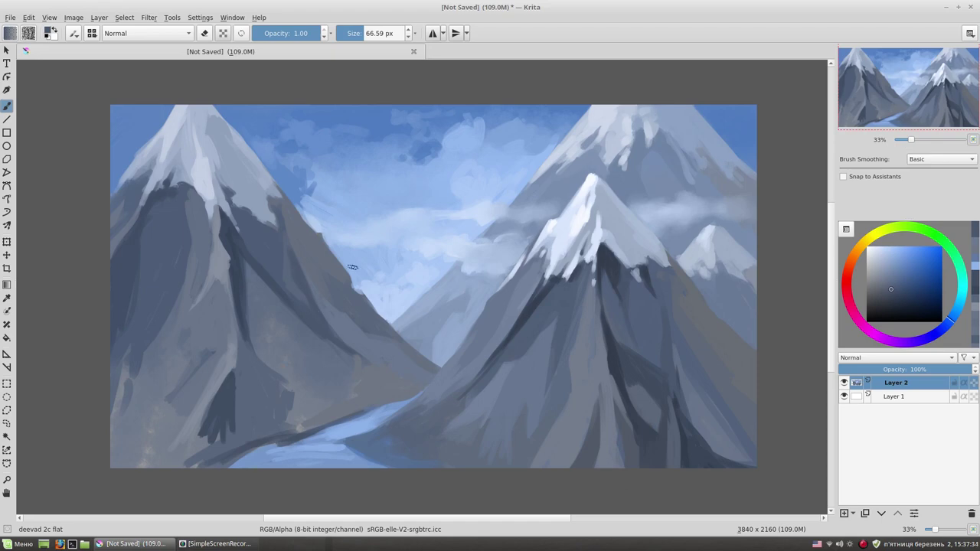
Cover the dark streaks at the lower-left mountain base with smoother, lighter paint.
left_click(222, 427, "ctrl")
left_click_drag(223, 428, 214, 451)
mouse_move(228, 412)
left_mouse_down()
mouse_move(217, 453)
mouse_move(164, 464)
left_mouse_up()
mouse_move(198, 434)
left_mouse_down()
mouse_move(145, 463)
mouse_move(114, 465)
left_mouse_up()
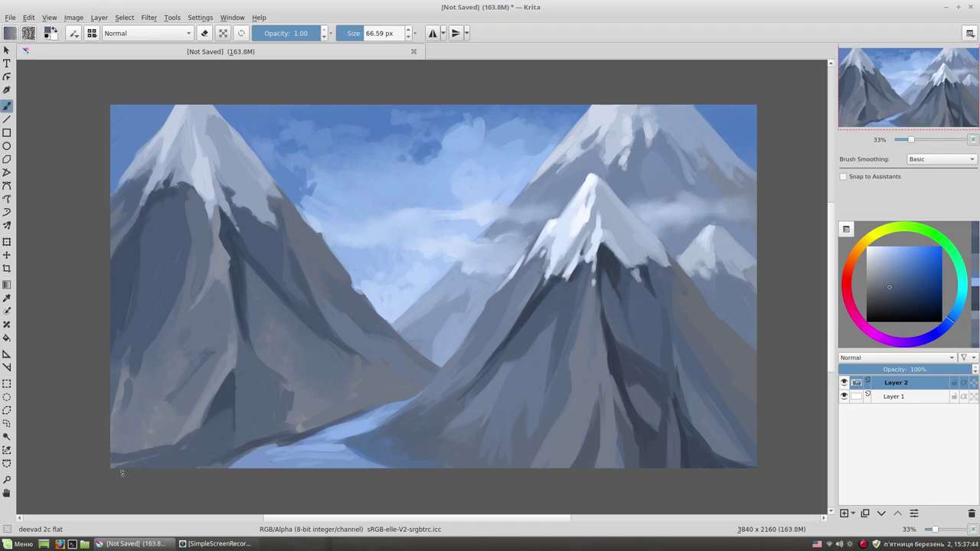
left_click(230, 444, "ctrl")
mouse_move(229, 449)
left_mouse_down()
mouse_move(185, 464)
mouse_move(227, 437)
mouse_move(227, 459)
mouse_move(212, 469)
left_mouse_up()
key("bracketright")
key("bracketright")
key("bracketright")
left_click(283, 337, "ctrl")
Paint darker and lighter sampled strokes over the left mountain's lower middle.
mouse_move(273, 330)
left_mouse_down()
mouse_move(291, 377)
mouse_move(314, 399)
left_mouse_up()
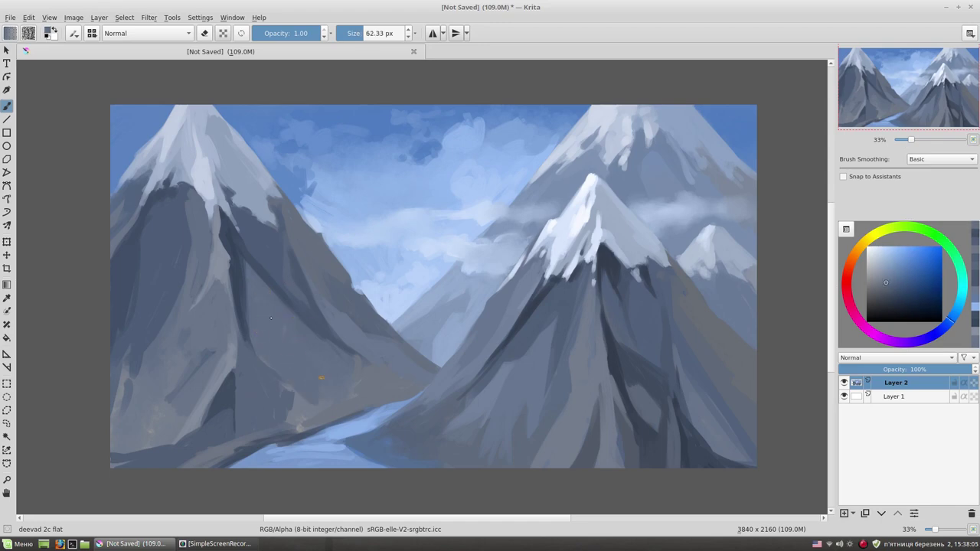
left_click(252, 273, "ctrl")
mouse_move(250, 277)
left_mouse_down()
mouse_move(264, 326)
mouse_move(299, 351)
left_mouse_up()
left_click(268, 322, "ctrl")
left_click(230, 374, "ctrl")
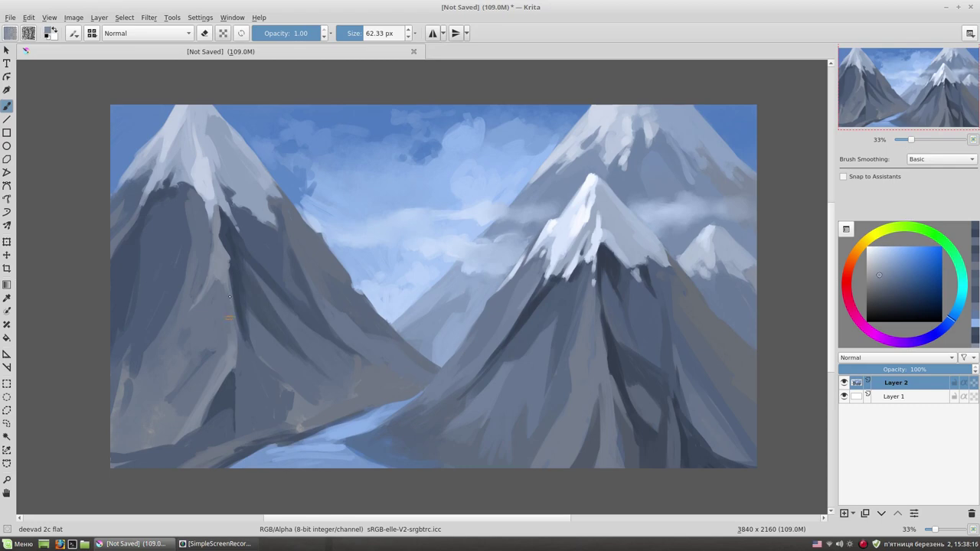
left_click_drag(224, 314, 200, 369)
Lighten the lower slope with a 97 px brush, smoothing out the orange marks.
key("bracketright")
key("bracketright")
left_click(194, 384, "ctrl")
mouse_move(192, 375)
left_mouse_down()
mouse_move(170, 403)
mouse_move(184, 418)
left_mouse_up()
left_click_drag(245, 410, 198, 433)
left_click_drag(189, 391, 170, 428)
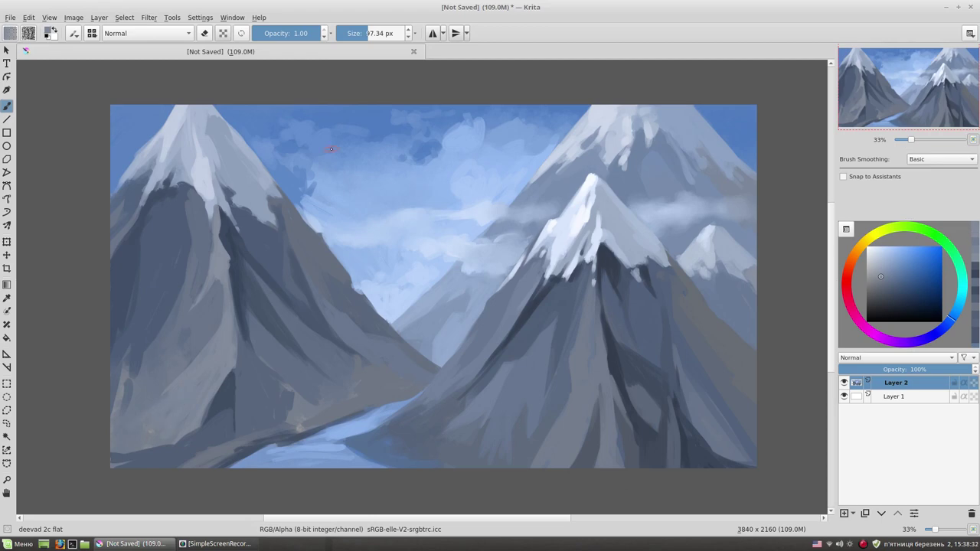
key("bracketleft")
key("bracketleft")
Add a faint light stroke on the ridge and darken the light strip on the left face.
left_click(267, 326, "ctrl")
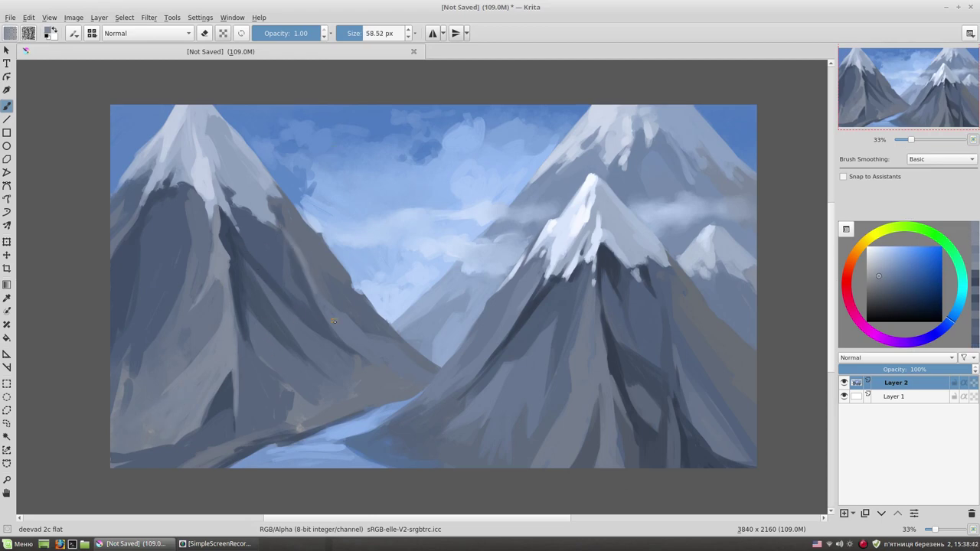
left_click(308, 272, "ctrl")
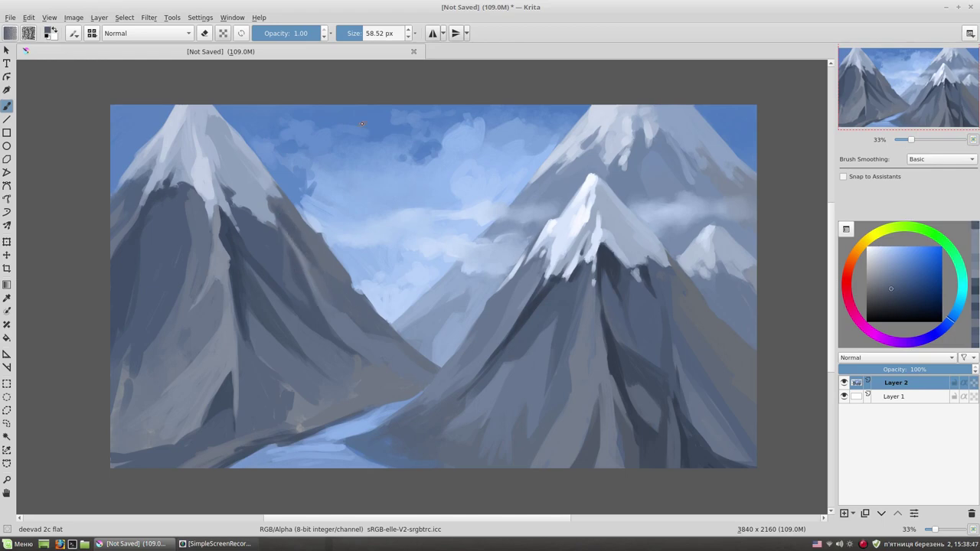
left_click(292, 273, "ctrl")
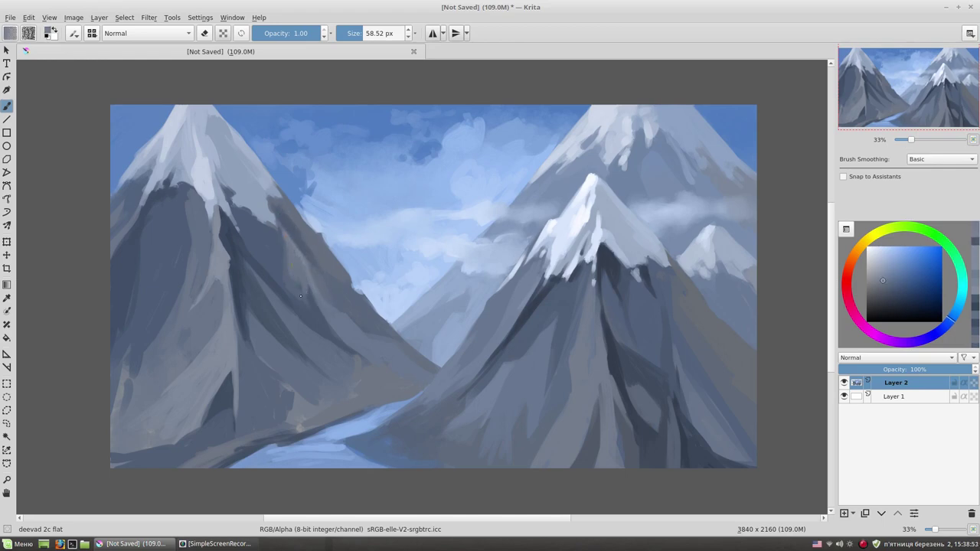
left_click(299, 274, "ctrl")
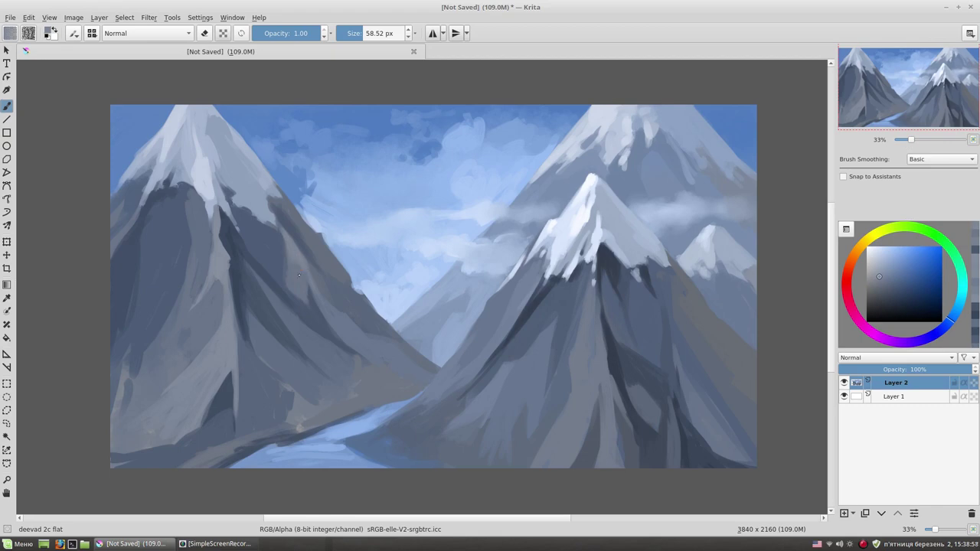
left_click_drag(286, 238, 288, 268)
mouse_move(150, 202)
left_mouse_down()
mouse_move(115, 229)
mouse_move(115, 256)
left_mouse_up()
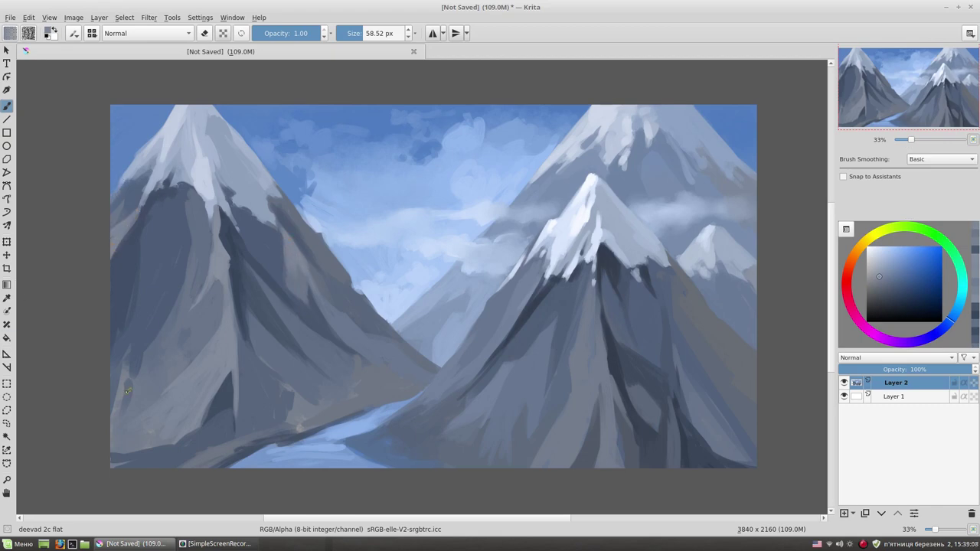
Darken the lower-left slope, then lighten the left slope and the painting's bottom-left edge.
left_click(134, 375, "ctrl")
left_click_drag(141, 379, 115, 425)
left_click_drag(170, 381, 151, 398)
left_click(136, 351, "ctrl")
left_click_drag(146, 287, 134, 364)
left_click(119, 437, "ctrl")
left_click_drag(115, 456, 156, 440)
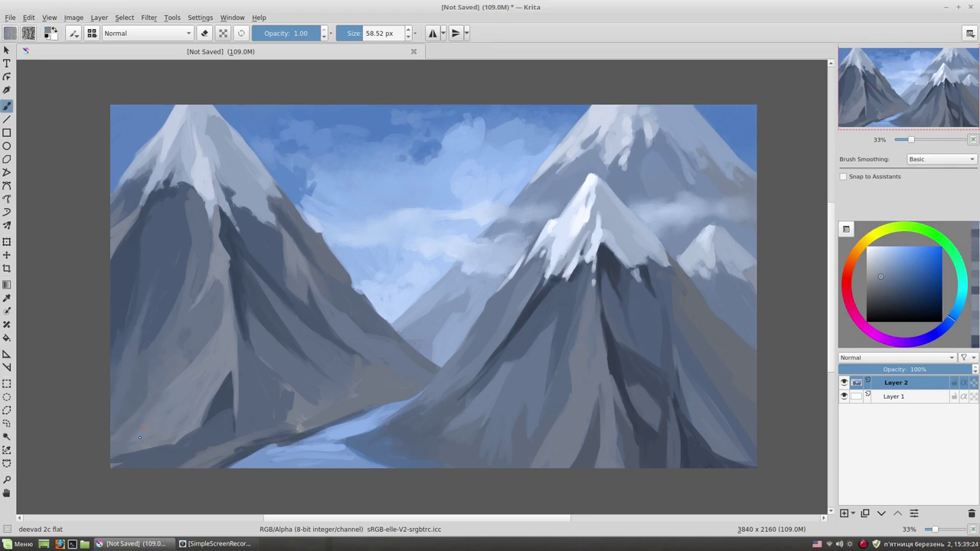
Resize the brush and paint a lighter vertical stroke on the lower slope.
left_click_drag(366, 246, 357, 239)
left_click(283, 371, "ctrl")
left_click_drag(284, 371, 264, 376)
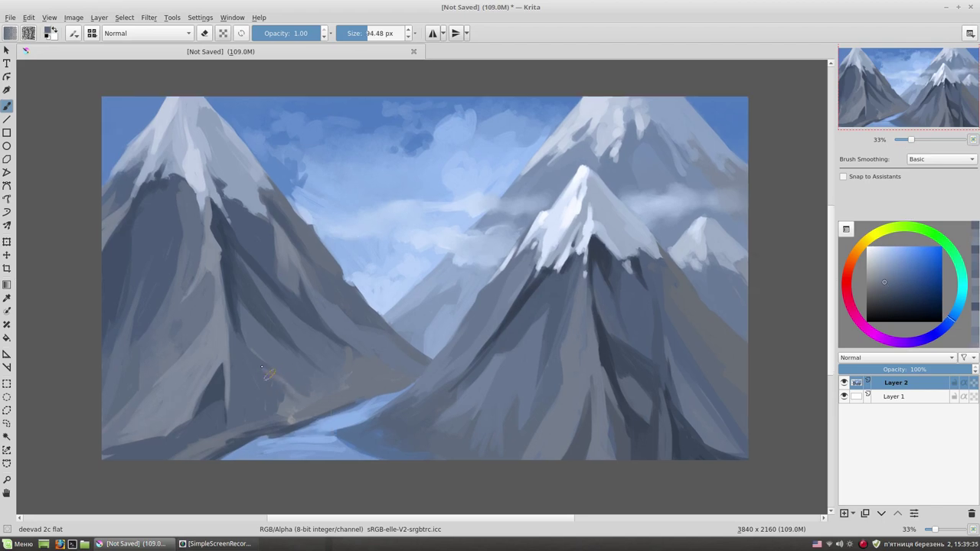
left_click(261, 363, "ctrl")
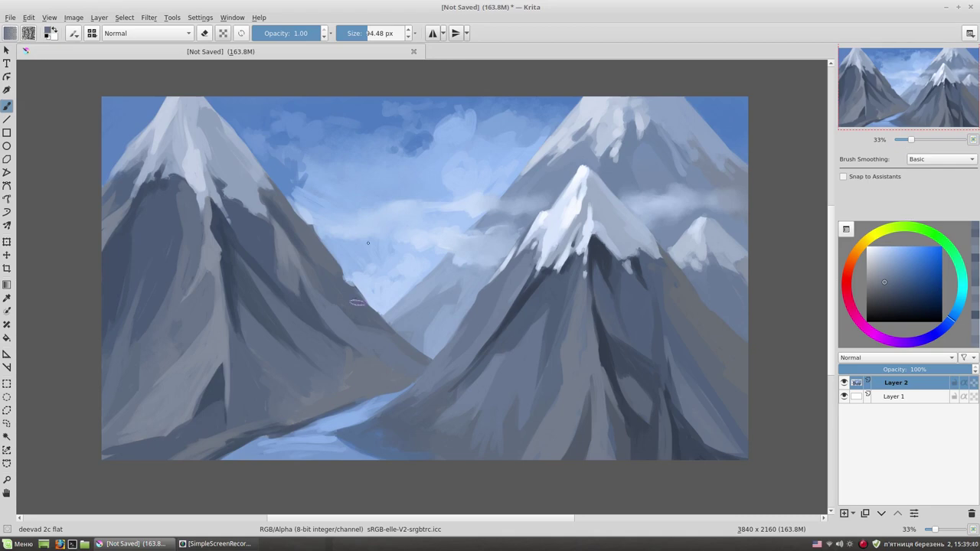
left_click(259, 406, "ctrl")
left_click_drag(229, 419, 227, 388)
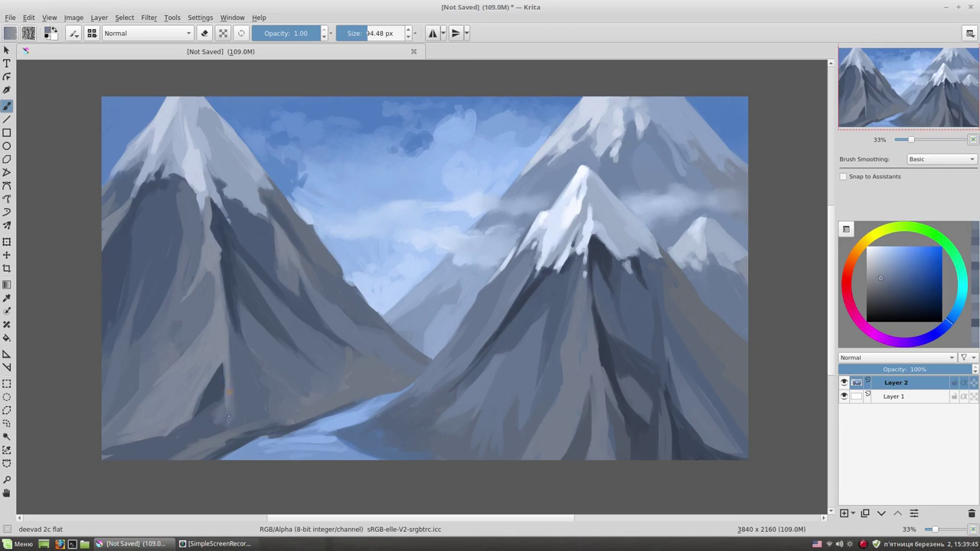
left_click(241, 410, "ctrl")
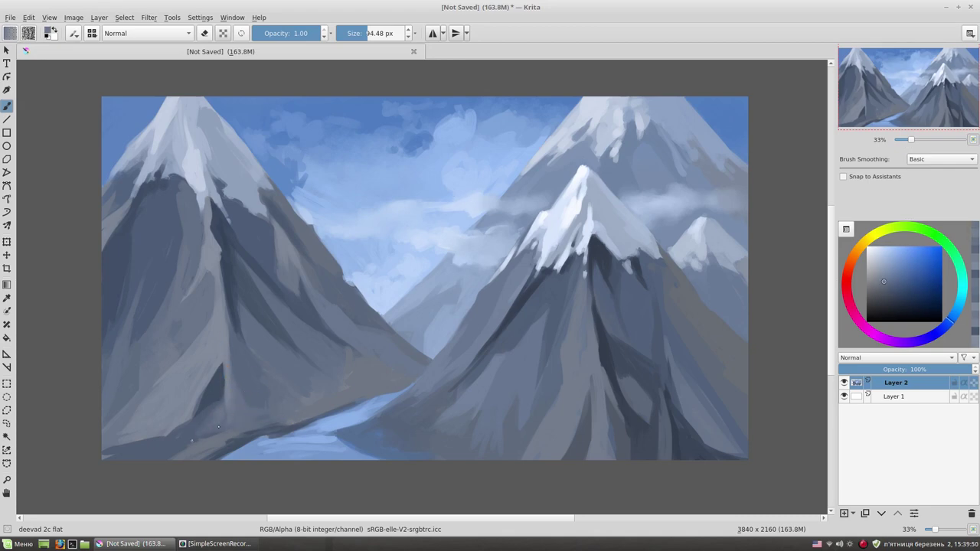
Add a new paint layer (Layer 4) and choose a foliage green.
left_click_drag(436, 303, 407, 295)
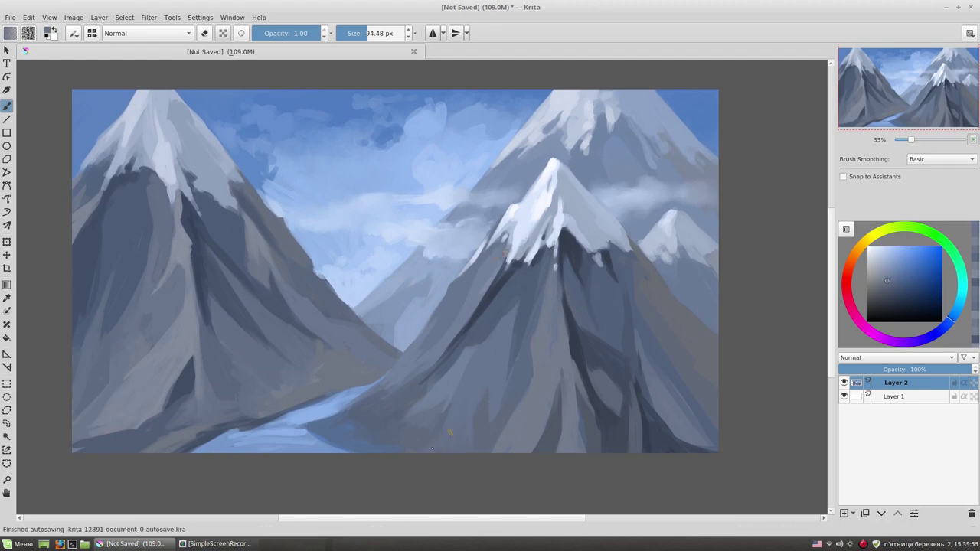
left_click_drag(499, 228, 503, 231)
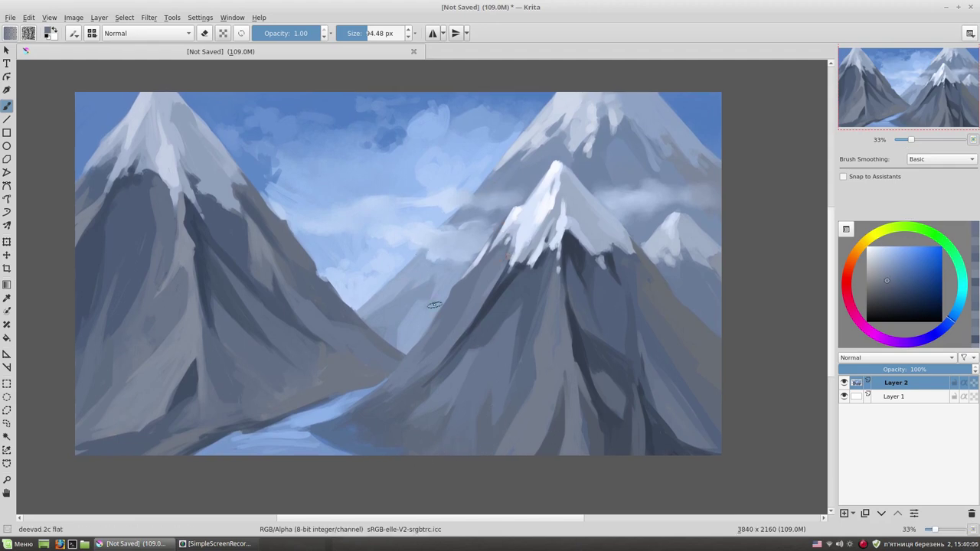
key("Insert")
left_click_drag(904, 228, 889, 287)
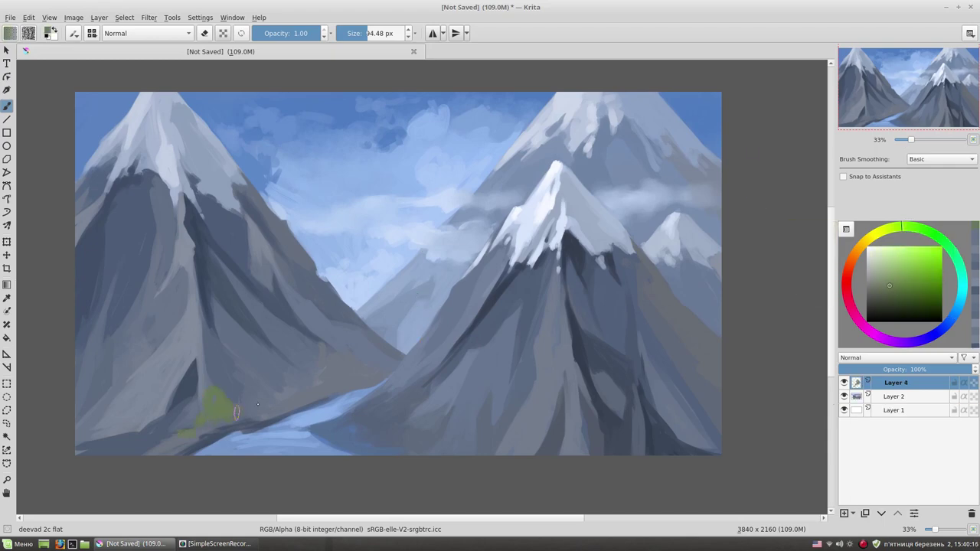
Paint green foliage clumps near the river and along the lower-left mountain base.
mouse_move(215, 418)
left_mouse_down()
mouse_move(272, 405)
mouse_move(230, 423)
mouse_move(215, 393)
left_mouse_up()
key("bracketleft")
key("bracketleft")
mouse_move(178, 421)
left_mouse_down()
mouse_move(145, 427)
mouse_move(165, 444)
mouse_move(84, 434)
mouse_move(118, 433)
left_mouse_up()
mouse_move(277, 406)
left_mouse_down()
mouse_move(360, 389)
mouse_move(329, 425)
mouse_move(391, 389)
left_mouse_up()
Add more green foliage along the right river bank and its bottom edge.
mouse_move(325, 417)
left_mouse_down()
mouse_move(314, 431)
mouse_move(414, 444)
mouse_move(444, 422)
mouse_move(429, 448)
mouse_move(377, 450)
left_mouse_up()
mouse_move(452, 422)
left_mouse_down()
mouse_move(422, 447)
mouse_move(338, 447)
left_mouse_up()
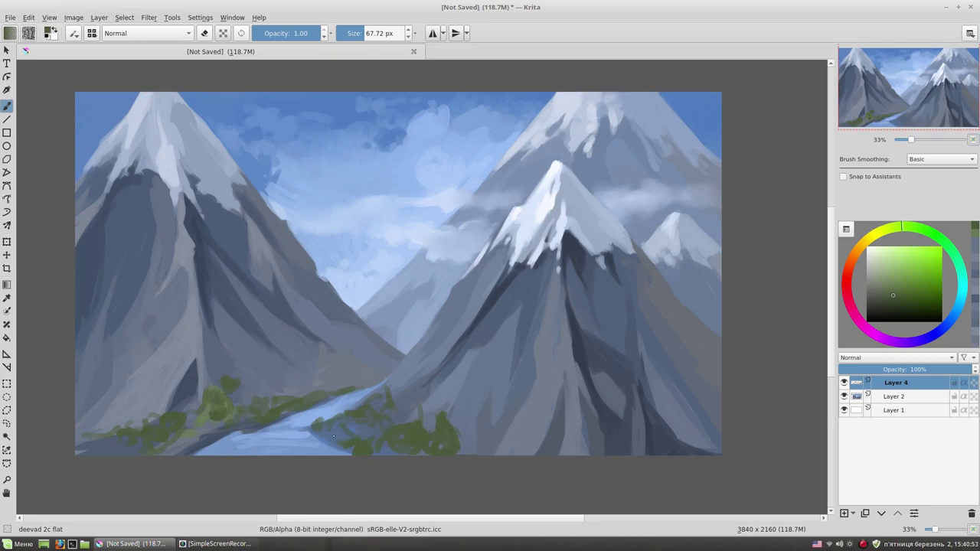
left_click_drag(213, 377, 204, 417)
left_click_drag(213, 416, 206, 426)
mouse_move(458, 456)
left_mouse_down()
mouse_move(475, 449)
mouse_move(443, 460)
mouse_move(480, 450)
left_mouse_up()
Paint dark-green foliage on the right river bank, then pick a slightly darker muted green.
left_click(475, 316, "ctrl")
left_click_drag(427, 424, 408, 450)
left_click_drag(386, 418, 345, 435)
left_click_drag(394, 399, 383, 421)
left_click(399, 380, "ctrl")
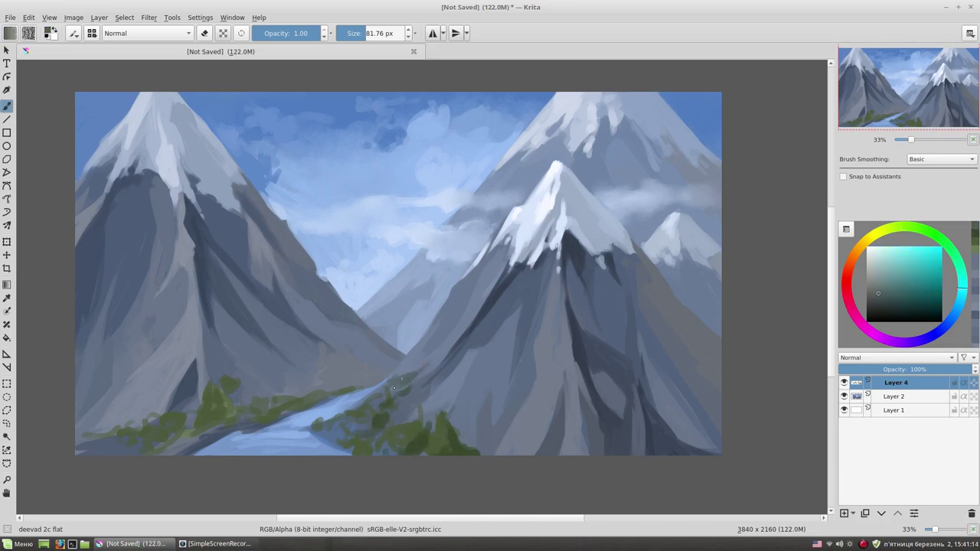
left_click(369, 404, "ctrl")
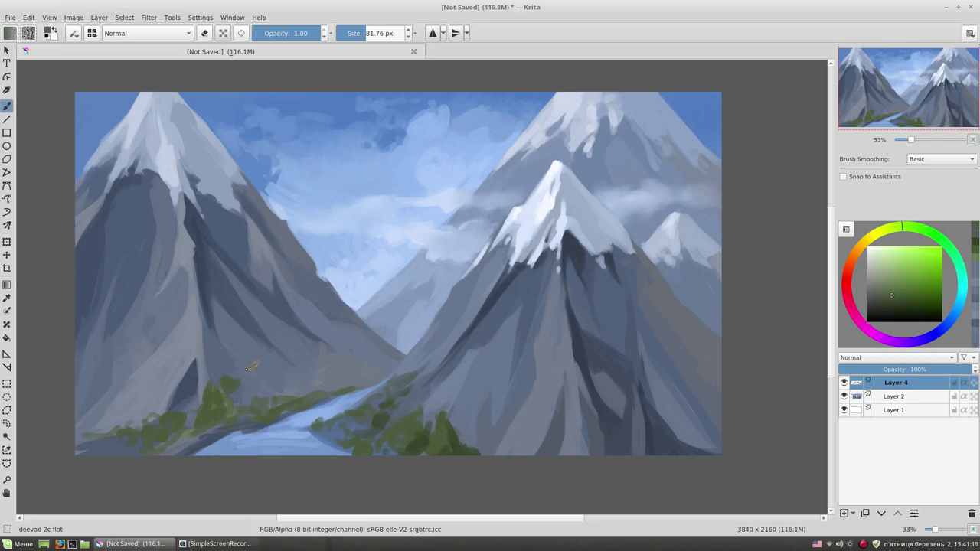
left_click(892, 300)
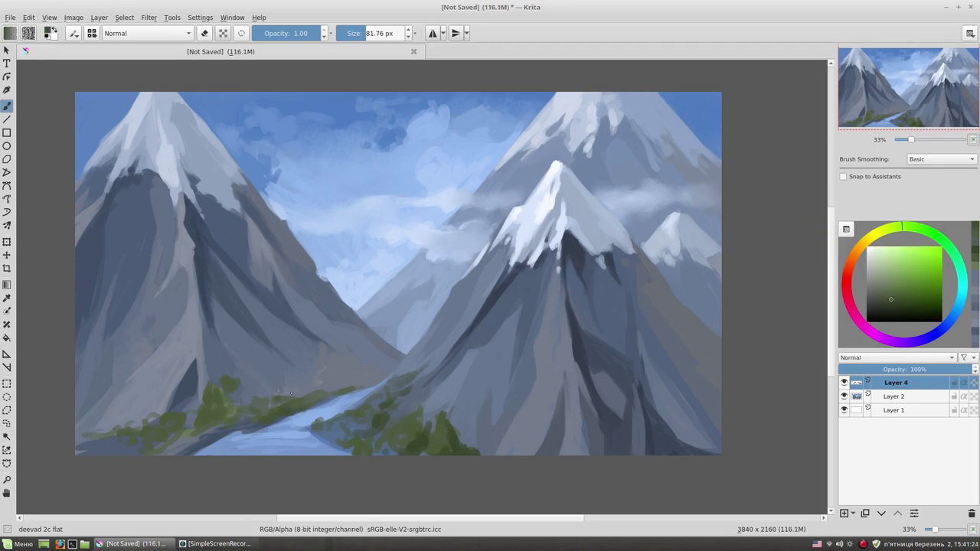
Paint muted-green foliage near the river, the bottom-left edge and the left bank.
mouse_move(304, 385)
left_mouse_down()
mouse_move(333, 399)
mouse_move(344, 389)
left_mouse_up()
left_click_drag(94, 452, 148, 444)
left_click_drag(161, 452, 202, 439)
left_click(141, 412, "ctrl")
mouse_move(136, 406)
left_mouse_down()
mouse_move(147, 418)
mouse_move(92, 443)
left_mouse_up()
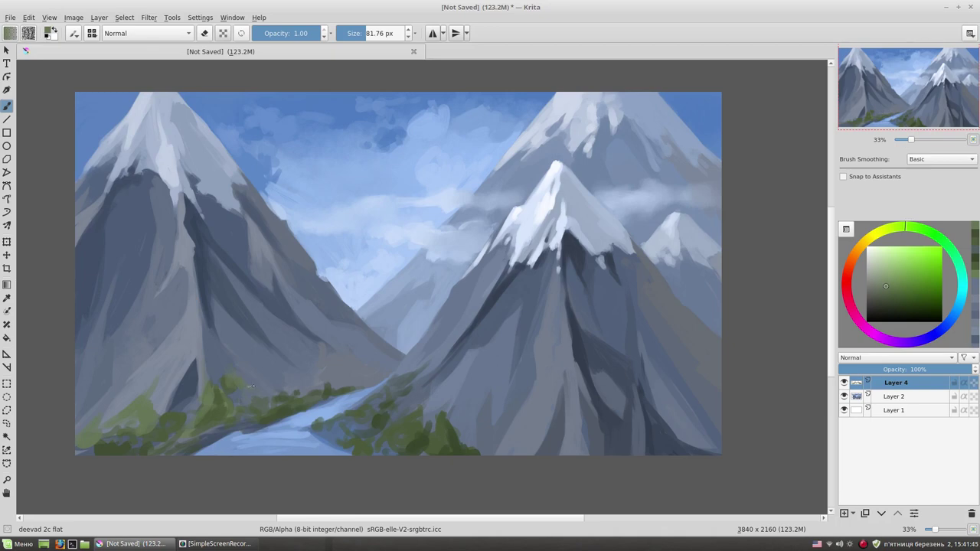
left_click_drag(372, 392, 356, 402)
Shrink the brush to about 53 px and sample lighter and darker foliage greens.
key("bracketleft")
key("bracketleft")
left_click(888, 275)
left_click(409, 419, "ctrl")
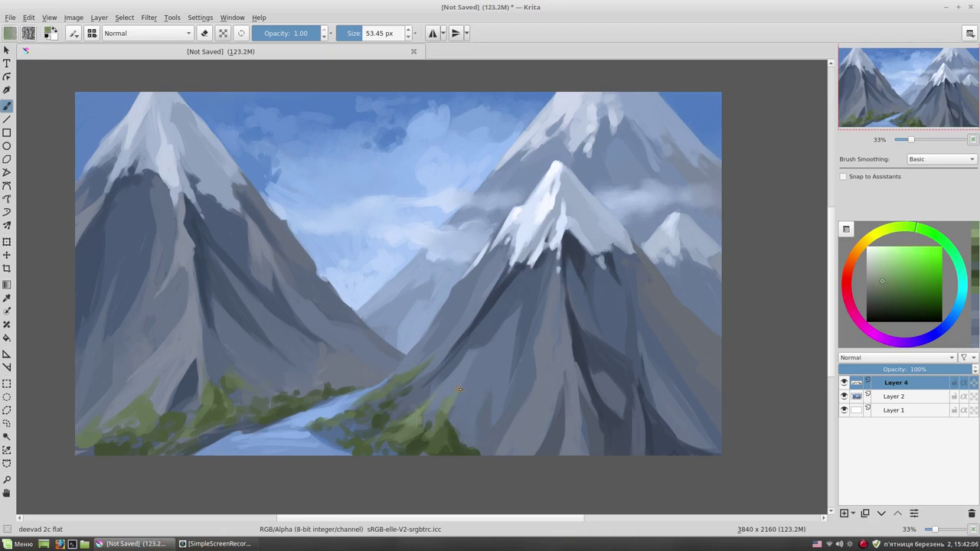
left_click(439, 419, "ctrl")
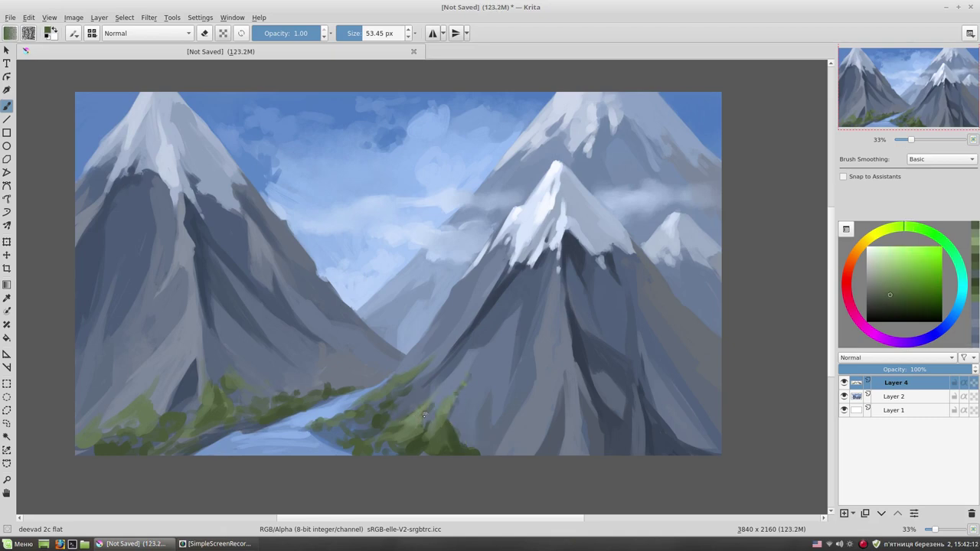
left_click(446, 444, "ctrl")
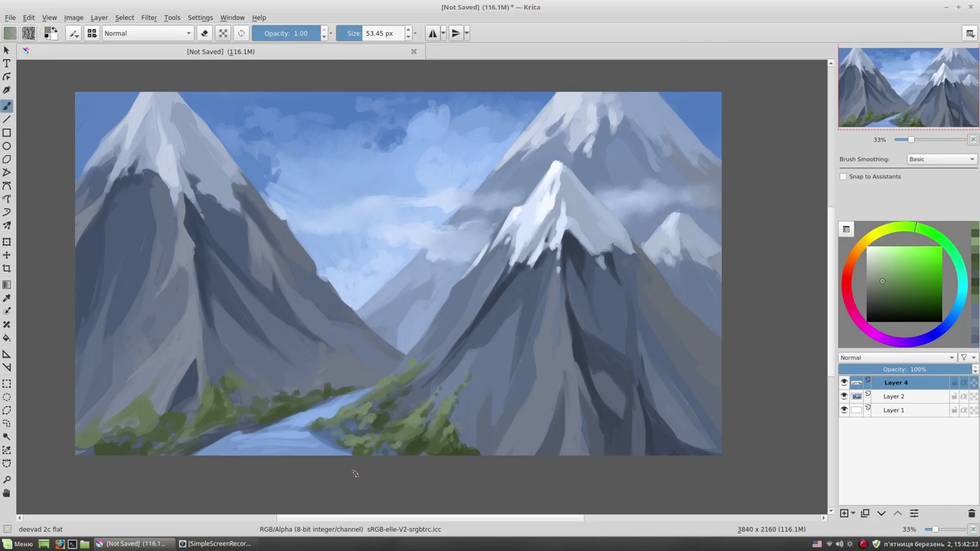
Dab light-green highlights on the lower-left riverside trees, then sample a darker tree green.
left_click(322, 424, "ctrl")
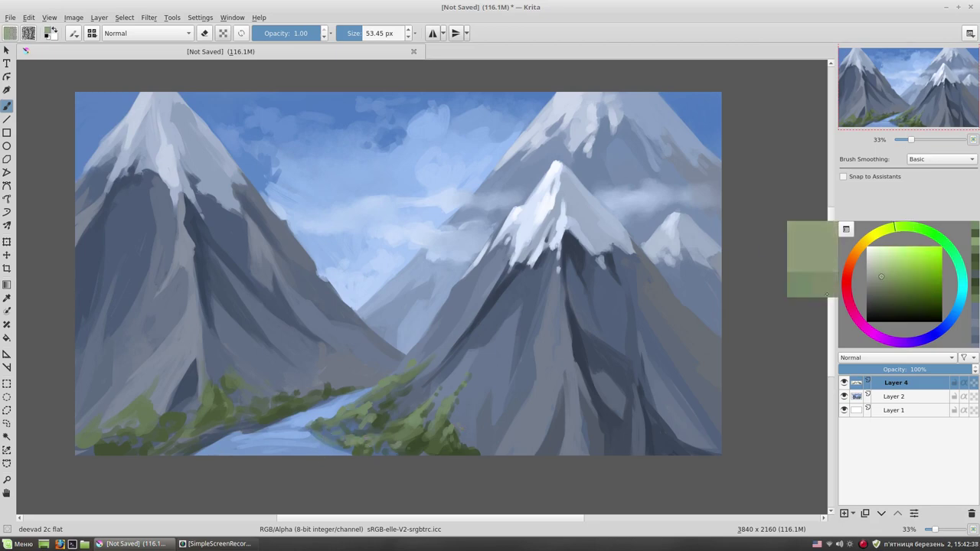
left_click_drag(203, 405, 207, 392)
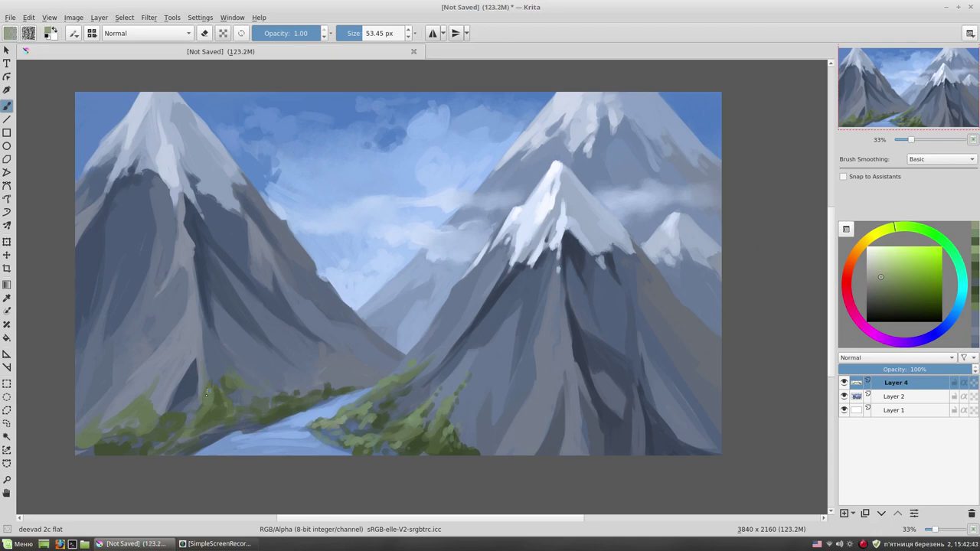
key("ctrl+z")
left_click(196, 420, "ctrl")
left_click_drag(117, 443, 107, 435)
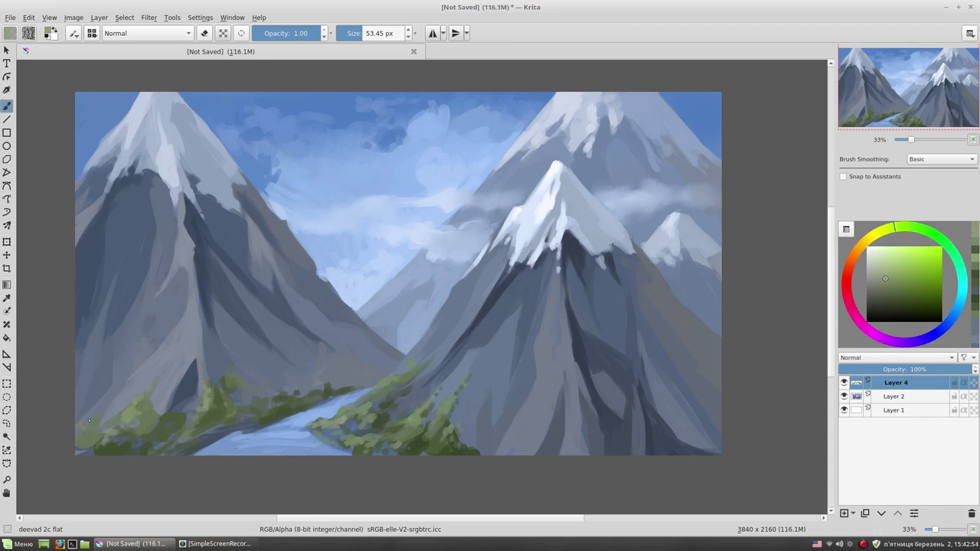
left_click_drag(206, 425, 213, 427)
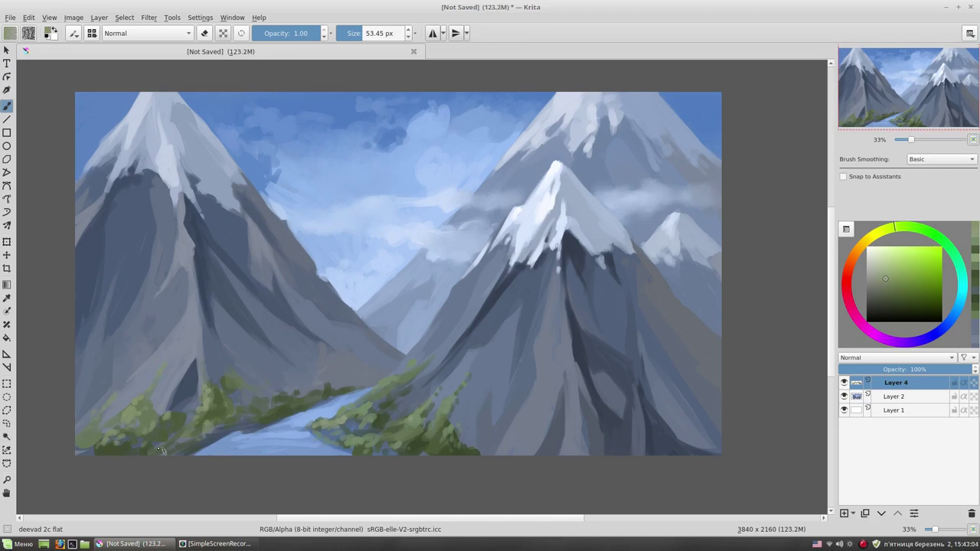
left_click(889, 303)
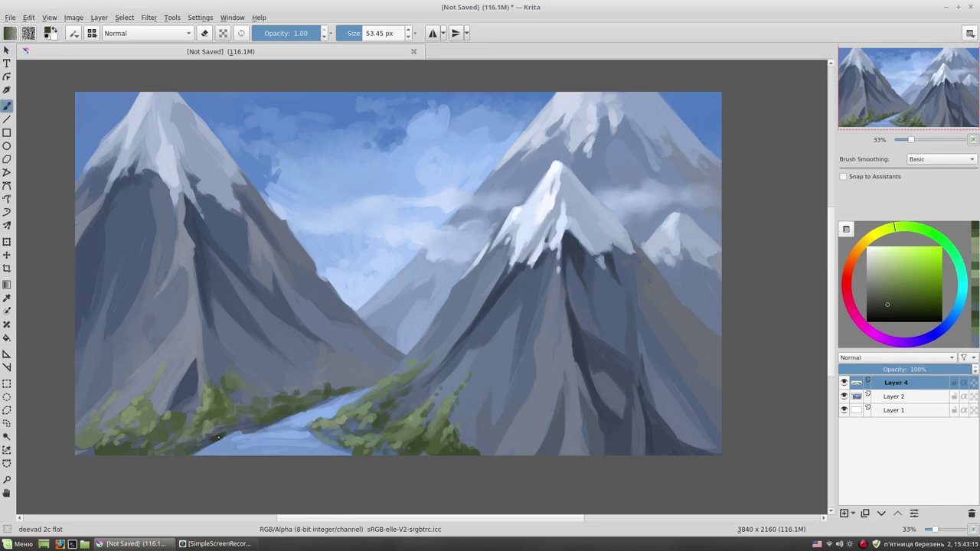
left_click(217, 436, "ctrl")
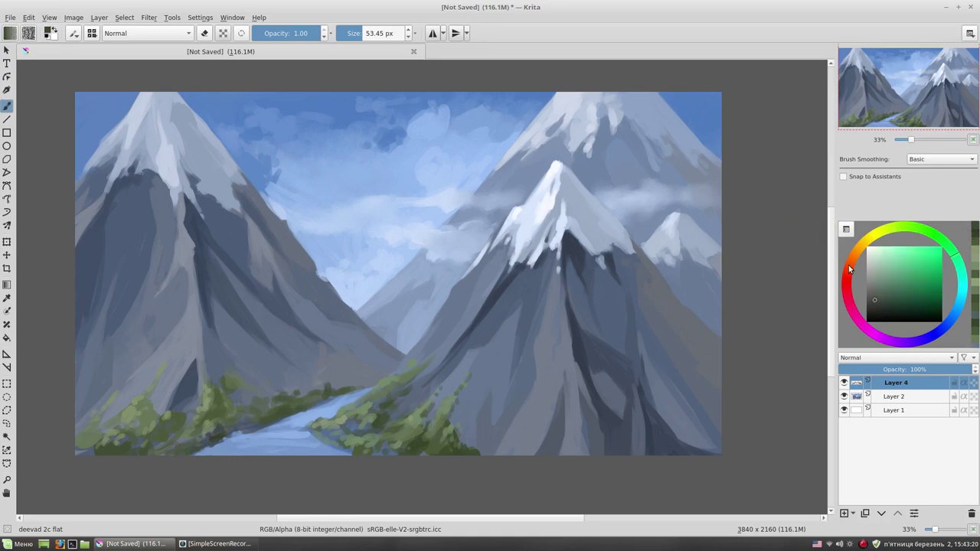
Paint brown and light orange earth strokes along the river's left bank.
left_click(849, 270)
left_click(886, 287)
left_click_drag(199, 452, 236, 435)
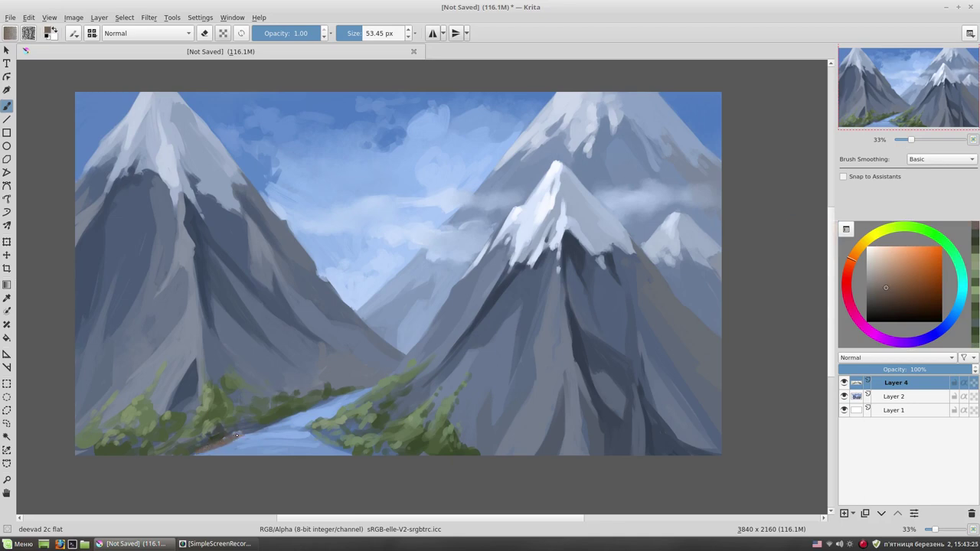
left_click(882, 273)
left_click_drag(228, 434, 269, 423)
left_click(241, 435, "ctrl")
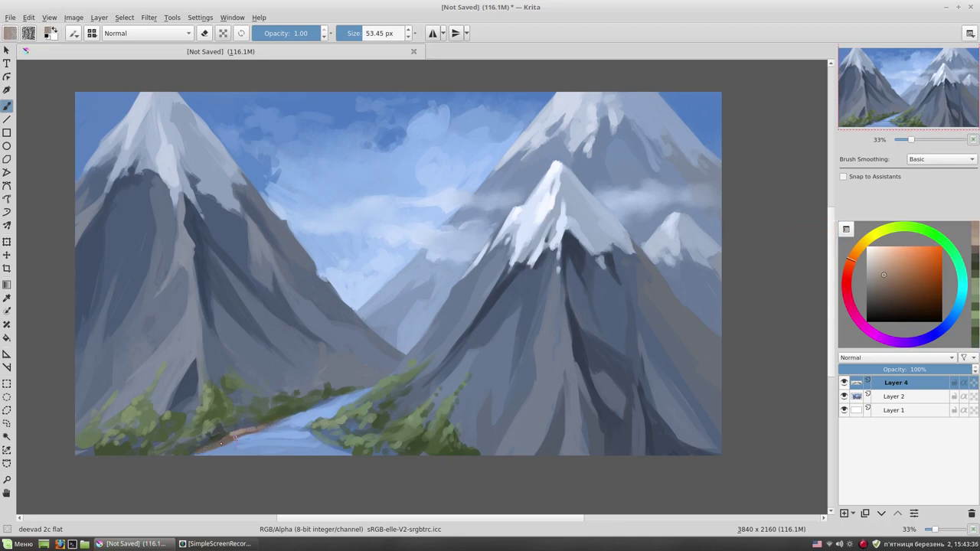
Dab darker and brighter greens on the riverside trees, then add a new Layer 5.
left_click(239, 444, "ctrl")
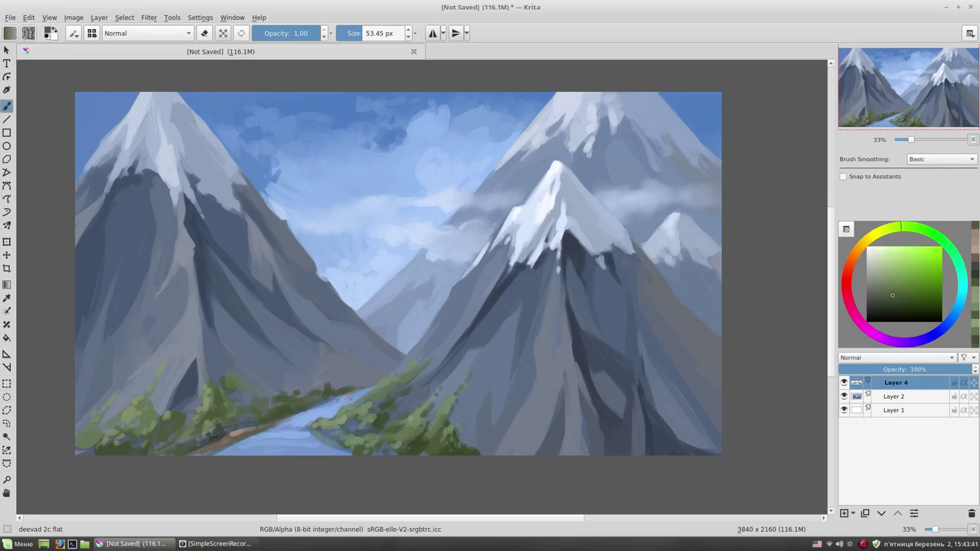
left_click(213, 444, "ctrl")
left_click_drag(321, 439, 338, 440)
left_click(303, 406, "ctrl")
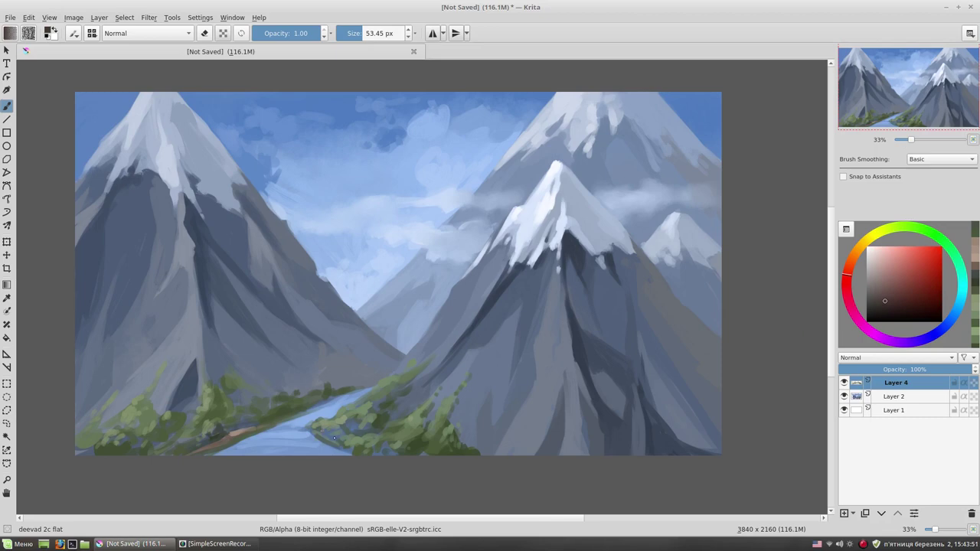
left_click_drag(368, 385, 260, 425, "shift")
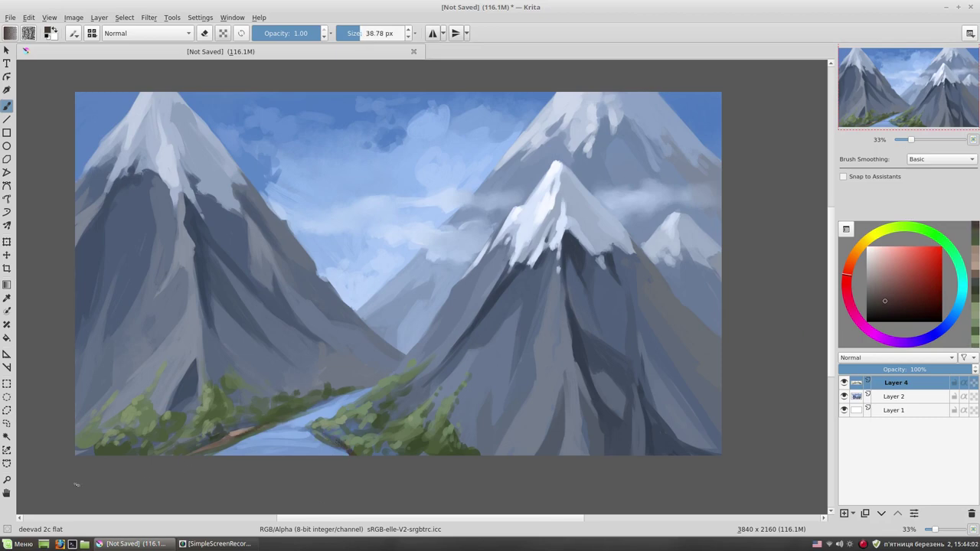
left_click(453, 435, "ctrl")
mouse_move(481, 440)
left_mouse_down()
mouse_move(485, 457)
mouse_move(521, 452)
mouse_move(512, 435)
left_mouse_up()
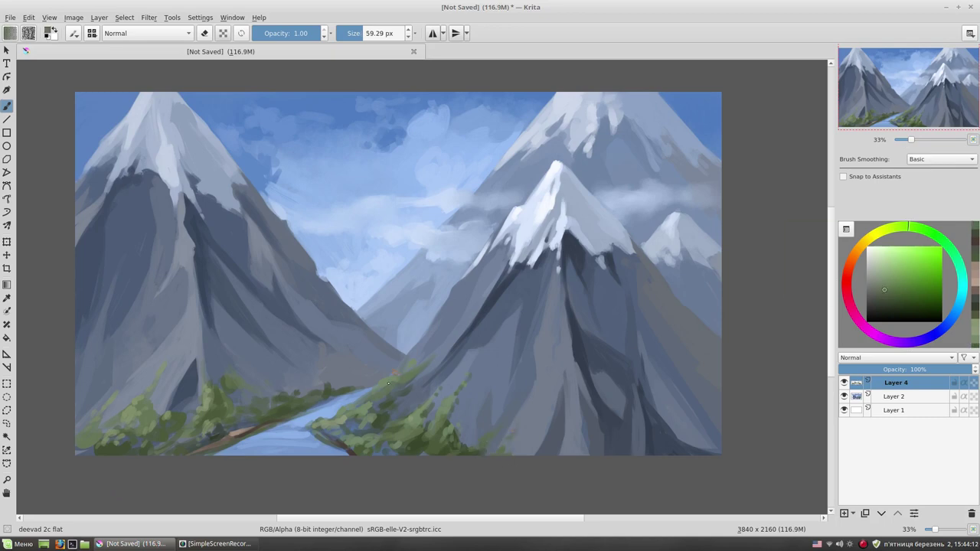
left_click(880, 277)
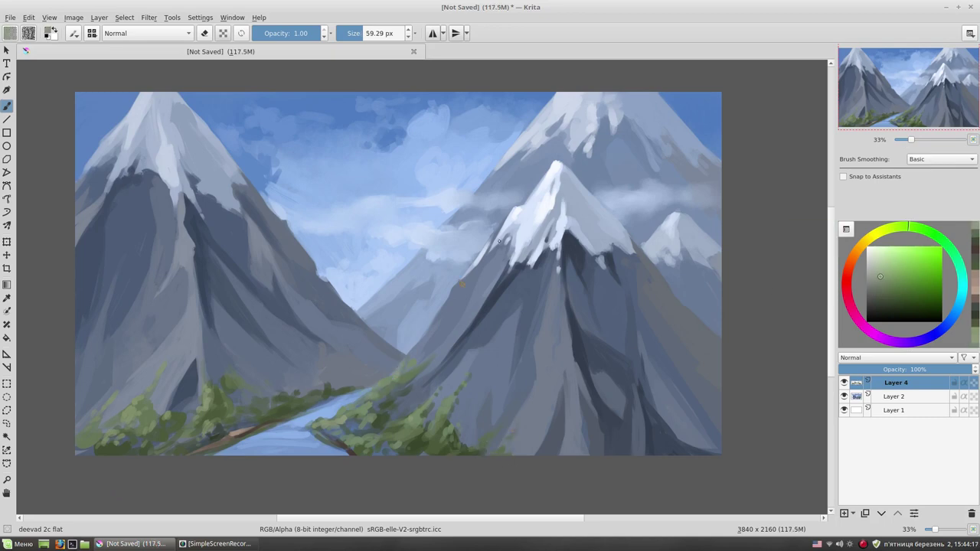
key("Insert")
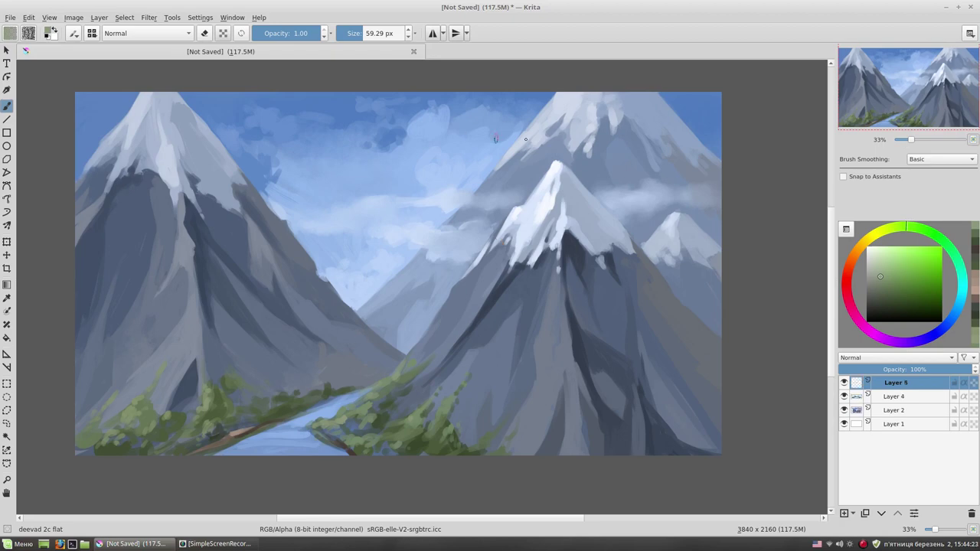
Sketch pale yellowish mist strokes across the mountains with a brush of about 103 px.
left_click_drag(907, 228, 877, 230)
left_click(867, 261)
mouse_move(367, 278)
left_mouse_down("shift")
mouse_move(347, 236)
mouse_move(176, 278)
mouse_move(158, 267)
left_mouse_up("shift")
left_click_drag(414, 284, 511, 314)
left_click_drag(455, 330, 494, 341)
left_click_drag(529, 372, 658, 376)
left_click_drag(533, 348, 636, 360)
left_click_drag(593, 371, 682, 365)
Soften the strokes into misty cloud bands on both mountains with the soft scatter brush.
right_click(525, 286)
left_click(513, 243)
mouse_move(605, 356)
left_mouse_down()
mouse_move(662, 360)
mouse_move(497, 368)
left_mouse_up()
left_click_drag(644, 371, 736, 383)
left_click_drag(506, 303, 414, 292)
mouse_move(324, 281)
left_mouse_down()
mouse_move(168, 275)
mouse_move(343, 295)
left_mouse_up()
left_click_drag(149, 257, 103, 264)
Halve the brush and add faint, brighter cloud strokes on the right mountain.
key("bracketleft")
left_click_drag(492, 317, 613, 358)
left_click_drag(562, 351, 504, 357)
Dab lighter highlights along both cloud bands with the flat brush.
right_click(549, 270)
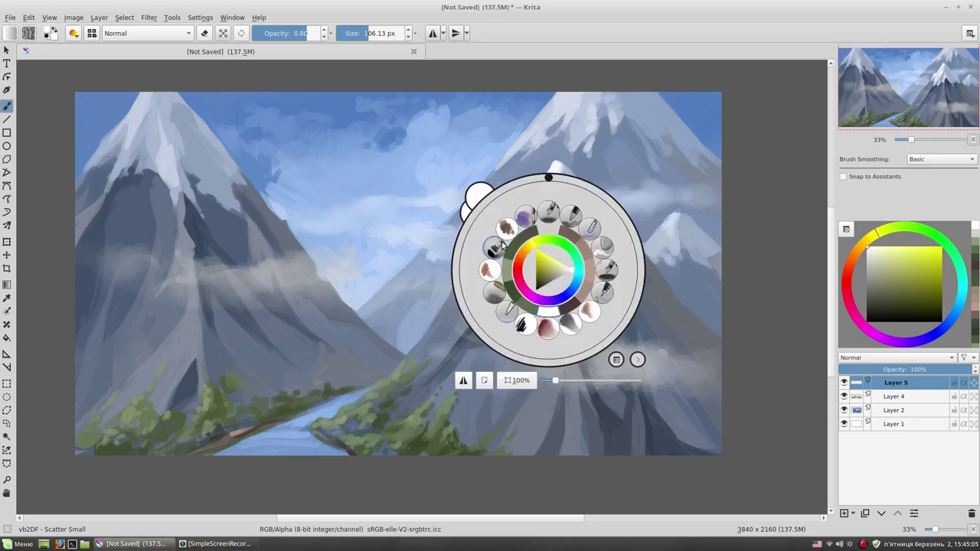
left_click(529, 218)
left_click(870, 254)
mouse_move(550, 351)
left_mouse_down()
mouse_move(538, 344)
mouse_move(616, 347)
left_mouse_up()
left_click(650, 350)
left_click(708, 350)
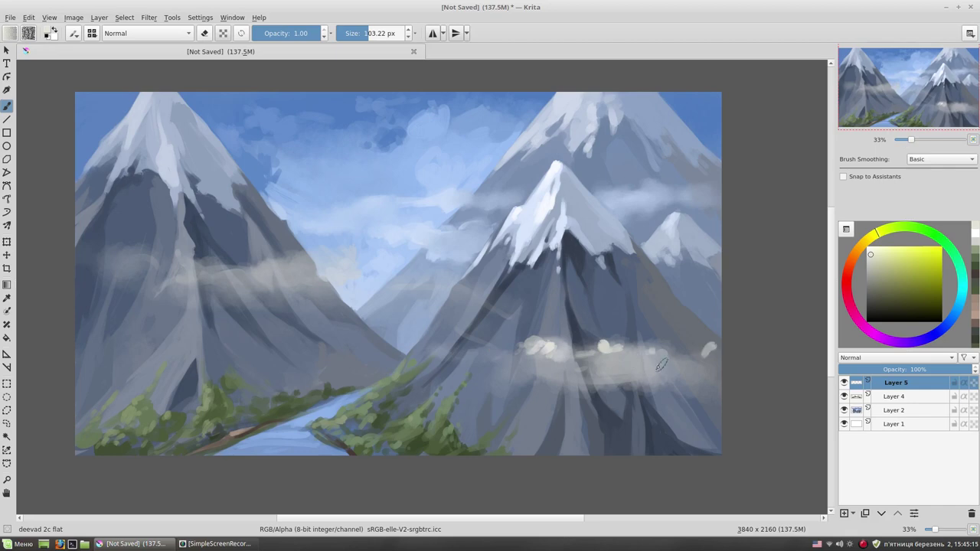
mouse_move(327, 269)
left_mouse_down()
mouse_move(288, 273)
mouse_move(298, 284)
left_mouse_up()
left_click_drag(171, 262, 130, 265)
Erase with the scatter brush to thin the right cloud band and left-slope haze.
right_click(611, 267)
left_click(609, 346)
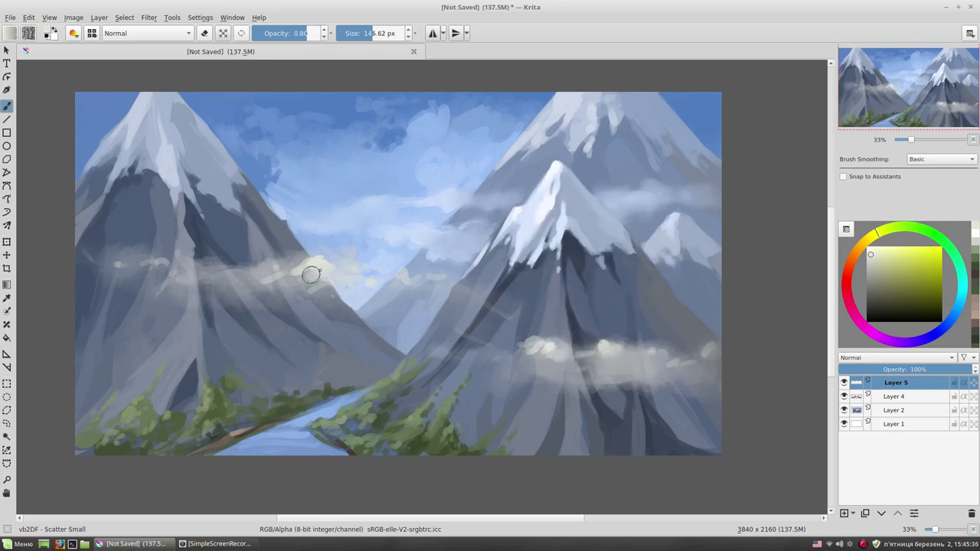
key("e")
left_click_drag(626, 392, 692, 372)
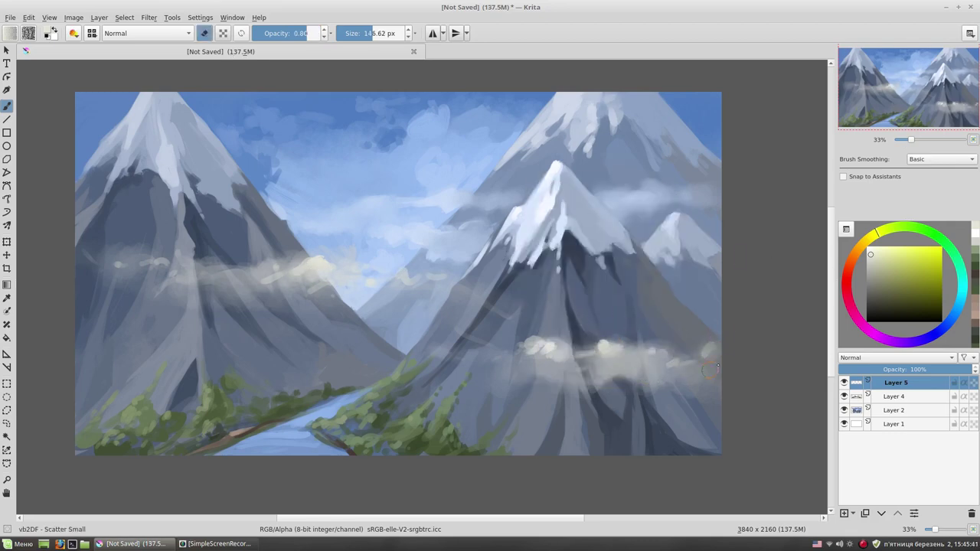
left_click_drag(566, 382, 555, 404)
left_click_drag(304, 326, 281, 291)
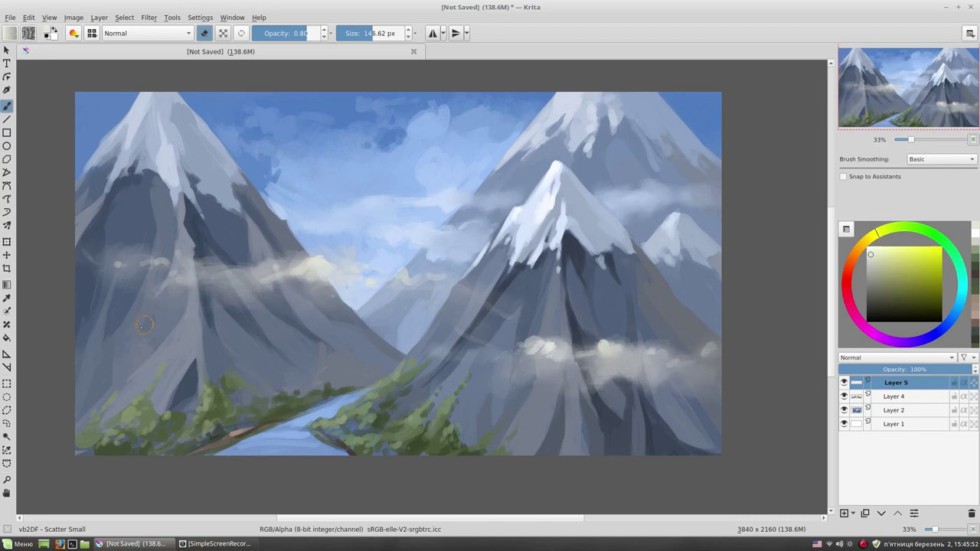
key("e")
Add brighter cloud puffs and a light mist wash across the valley slope and left edge.
right_click(466, 291)
left_click(487, 235)
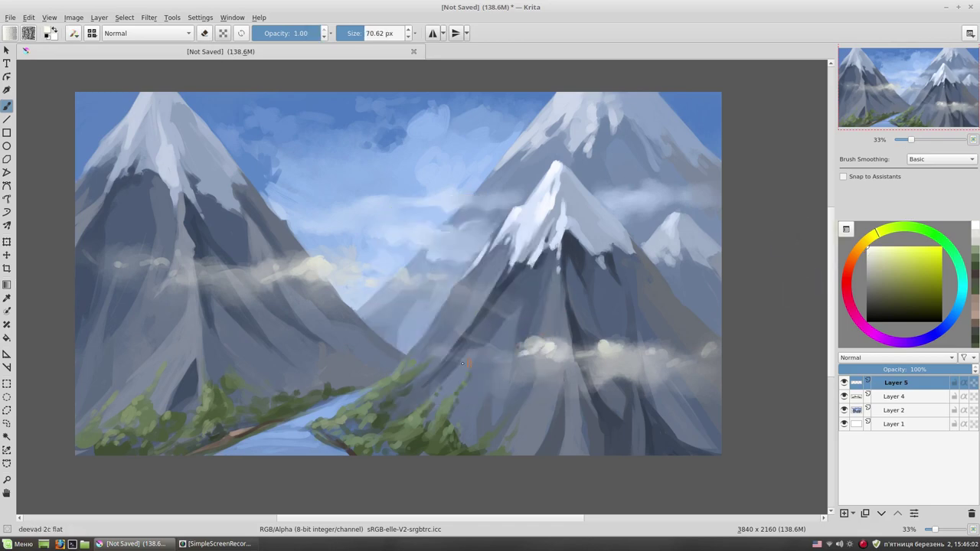
right_click(396, 261)
left_click(430, 267)
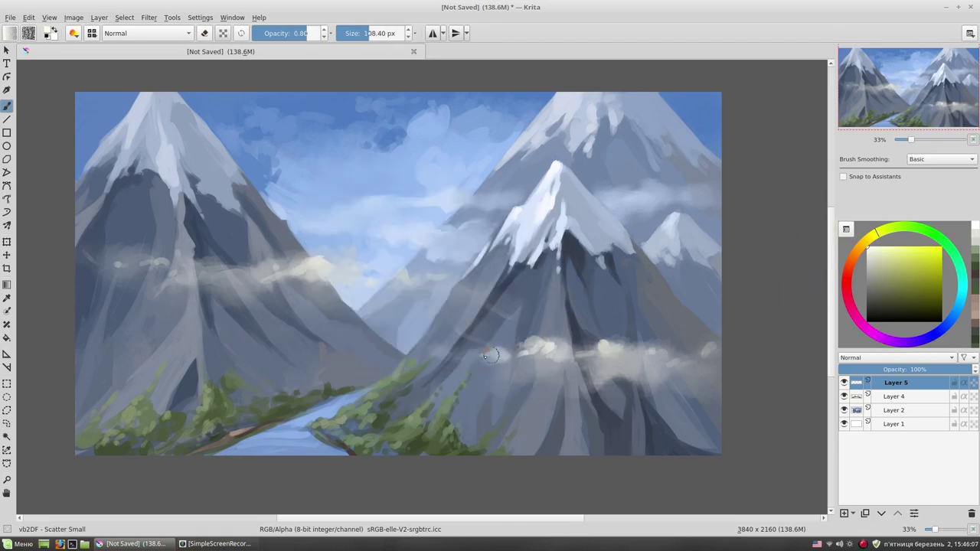
left_click(534, 346)
mouse_move(494, 351)
left_mouse_down()
mouse_move(409, 317)
mouse_move(365, 322)
left_mouse_up()
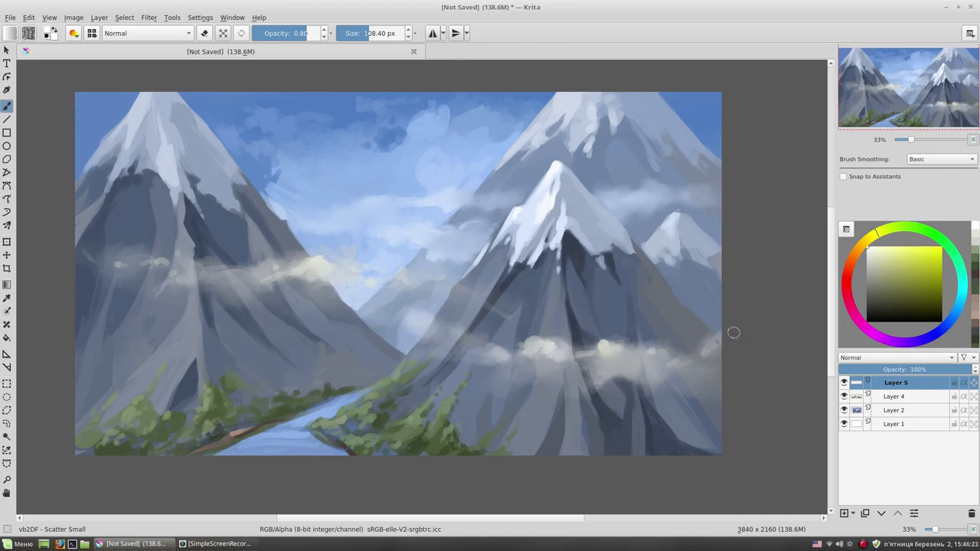
left_click(115, 264)
left_click_drag(282, 281, 310, 269)
key("bracketleft")
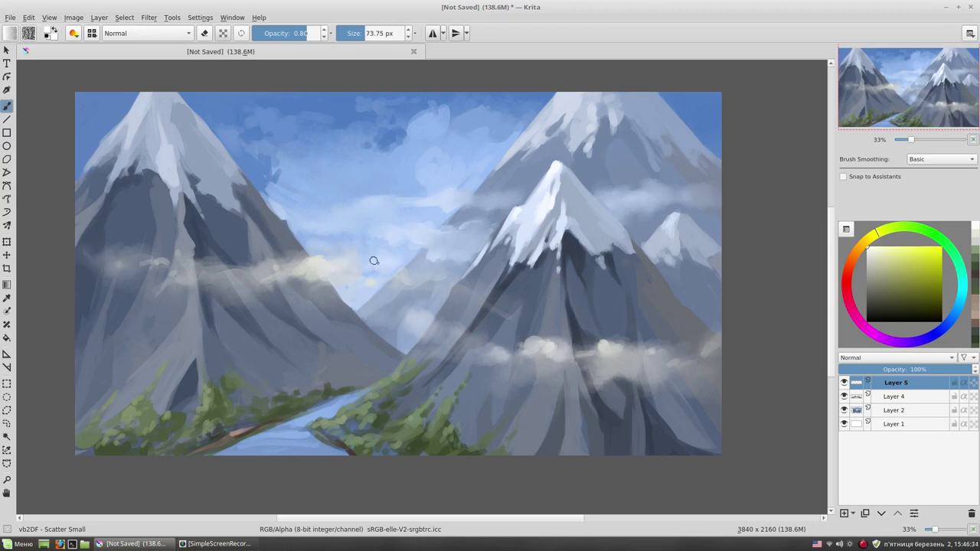
key("bracketright")
key("bracketright")
key("bracketright")
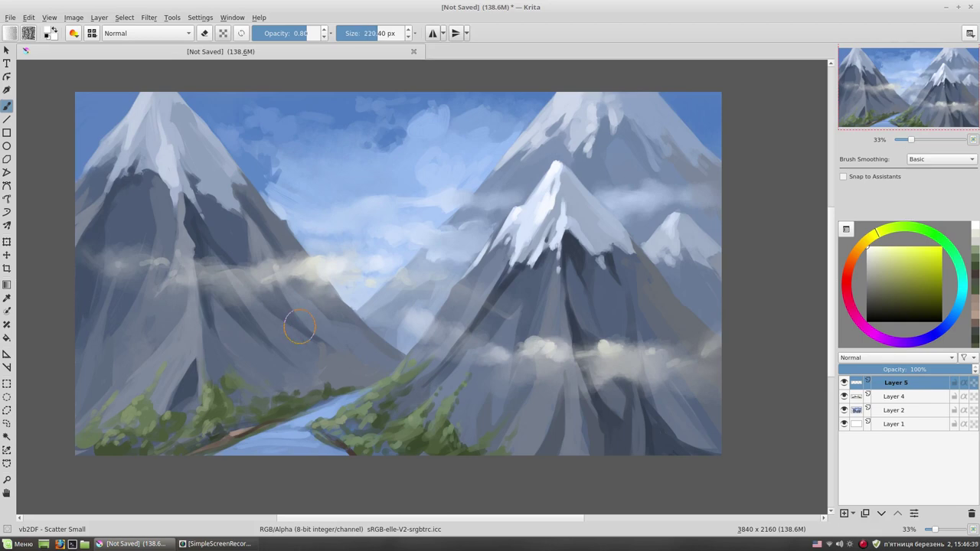
Brush soft scatter mist over the trees, riverbank, left ridge and lower-left slopes.
left_click_drag(115, 390, 284, 383)
left_click_drag(192, 406, 444, 376)
mouse_move(382, 367)
left_mouse_down()
mouse_move(449, 387)
mouse_move(543, 355)
mouse_move(462, 388)
mouse_move(367, 400)
mouse_move(349, 384)
mouse_move(443, 395)
mouse_move(612, 387)
mouse_move(240, 420)
mouse_move(87, 390)
mouse_move(391, 433)
mouse_move(234, 434)
mouse_move(416, 333)
left_mouse_up()
key("bracketleft")
mouse_move(348, 382)
left_mouse_down()
mouse_move(459, 433)
mouse_move(433, 414)
mouse_move(475, 429)
mouse_move(372, 404)
mouse_move(84, 375)
mouse_move(180, 311)
left_mouse_up()
left_click_drag(229, 264, 303, 249)
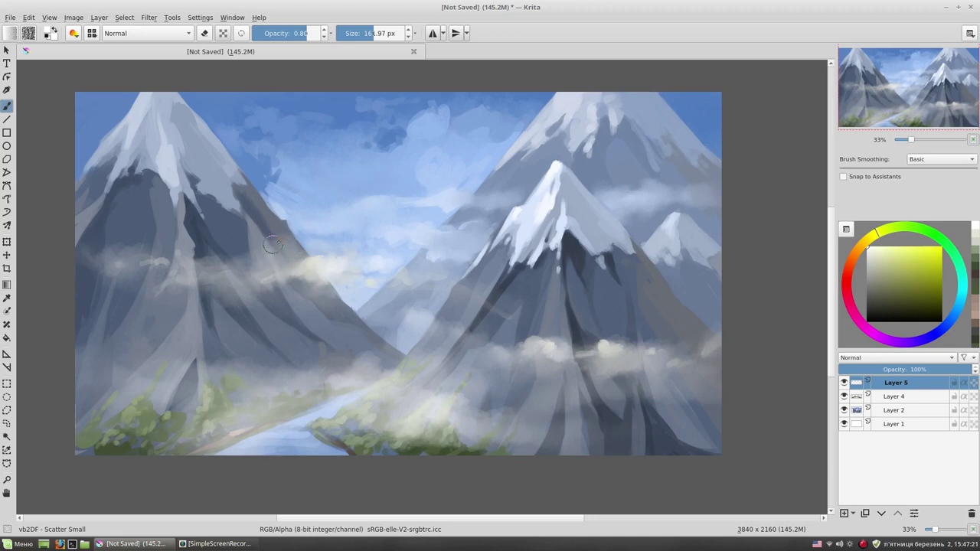
mouse_move(224, 376)
left_mouse_down()
mouse_move(158, 368)
mouse_move(274, 361)
left_mouse_up()
mouse_move(448, 424)
left_mouse_down()
mouse_move(495, 429)
mouse_move(518, 452)
mouse_move(425, 442)
mouse_move(409, 400)
mouse_move(455, 383)
mouse_move(469, 409)
mouse_move(350, 400)
mouse_move(432, 400)
mouse_move(511, 416)
left_mouse_up()
Alternate flat and scatter brushes to paint white mist over the lower valley.
right_click(400, 313)
left_click(366, 252)
left_click_drag(345, 389, 291, 393)
right_click(354, 321)
left_click(337, 253)
mouse_move(417, 409)
left_mouse_down()
mouse_move(437, 416)
mouse_move(468, 395)
mouse_move(465, 417)
left_mouse_up()
mouse_move(343, 386)
left_mouse_down()
mouse_move(280, 390)
mouse_move(210, 416)
mouse_move(222, 417)
mouse_move(157, 383)
mouse_move(231, 406)
mouse_move(104, 401)
left_mouse_up()
Paint and scatter white mist over the lower-left trees.
right_click(300, 330)
left_click(244, 383)
right_click(183, 330)
left_click(131, 383)
mouse_move(193, 410)
left_mouse_down()
mouse_move(253, 418)
mouse_move(175, 400)
mouse_move(109, 406)
left_mouse_up()
mouse_move(183, 415)
left_mouse_down()
mouse_move(81, 406)
mouse_move(282, 430)
left_mouse_up()
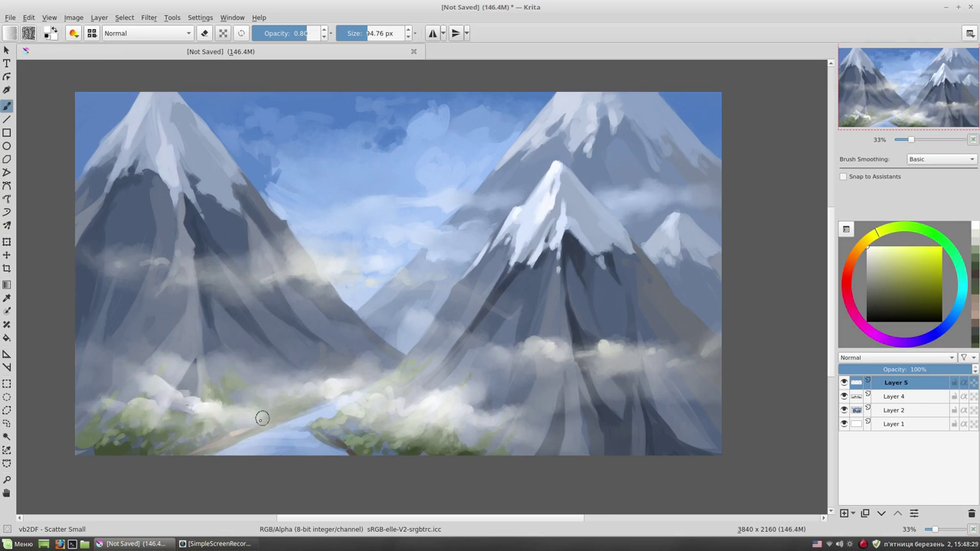
Paint bright white cloud over the river with the flat brush, then soften it with scatter.
right_click(369, 318)
left_click(318, 289)
mouse_move(269, 419)
left_mouse_down()
mouse_move(329, 423)
mouse_move(237, 406)
left_mouse_up()
right_click(237, 417)
left_click(277, 360)
mouse_move(330, 423)
left_mouse_down()
mouse_move(284, 444)
mouse_move(212, 448)
left_mouse_up()
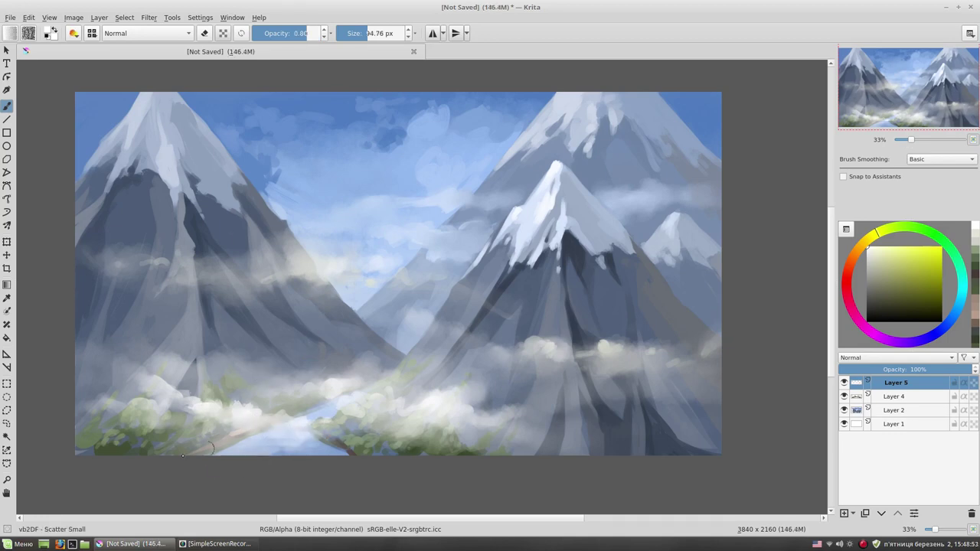
right_click(404, 238)
left_click(331, 208)
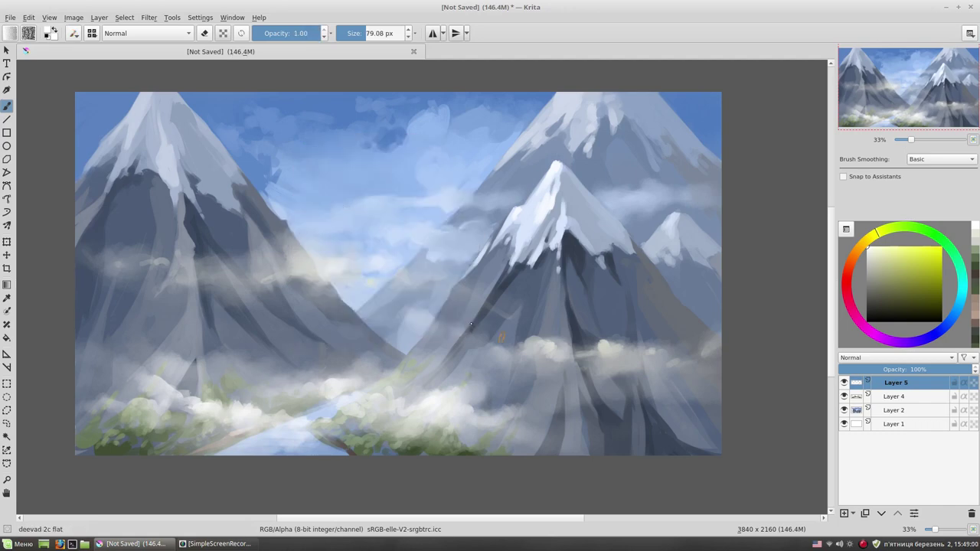
Paint white cloud strokes across both mountains and blend them softer with the scatter brush.
mouse_move(469, 330)
left_mouse_down()
mouse_move(434, 328)
mouse_move(491, 331)
mouse_move(365, 326)
left_mouse_up()
mouse_move(268, 258)
left_mouse_down()
mouse_move(300, 241)
mouse_move(352, 257)
left_mouse_up()
left_click_drag(352, 256, 254, 268)
right_click(421, 244)
left_click(420, 310)
mouse_move(438, 332)
left_mouse_down()
mouse_move(483, 334)
mouse_move(444, 342)
mouse_move(406, 320)
mouse_move(346, 330)
mouse_move(469, 341)
left_mouse_up()
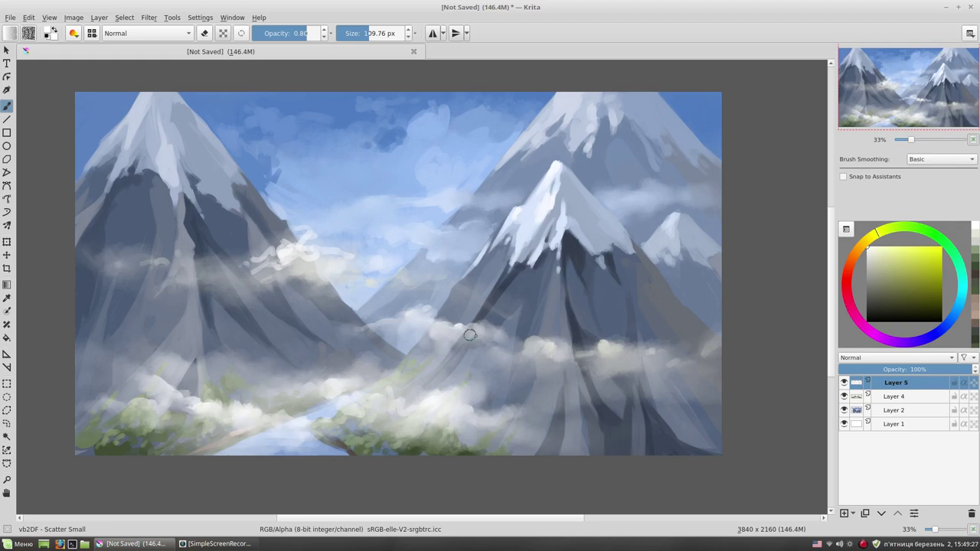
mouse_move(317, 258)
left_mouse_down()
mouse_move(288, 252)
mouse_move(324, 260)
left_mouse_up()
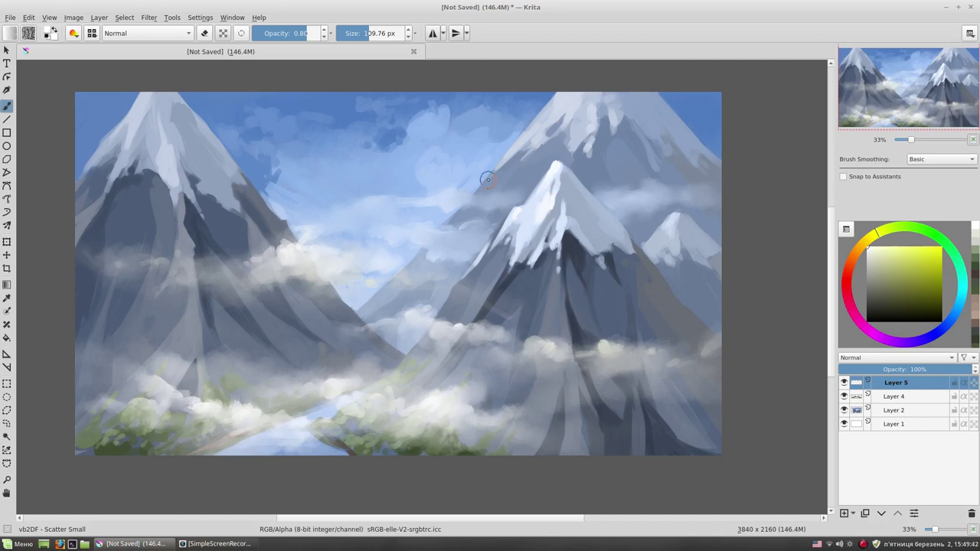
Add lighter cloud patches on the right mountain with a 267 px brush, then insert a new layer.
left_click_drag(739, 289, 735, 238)
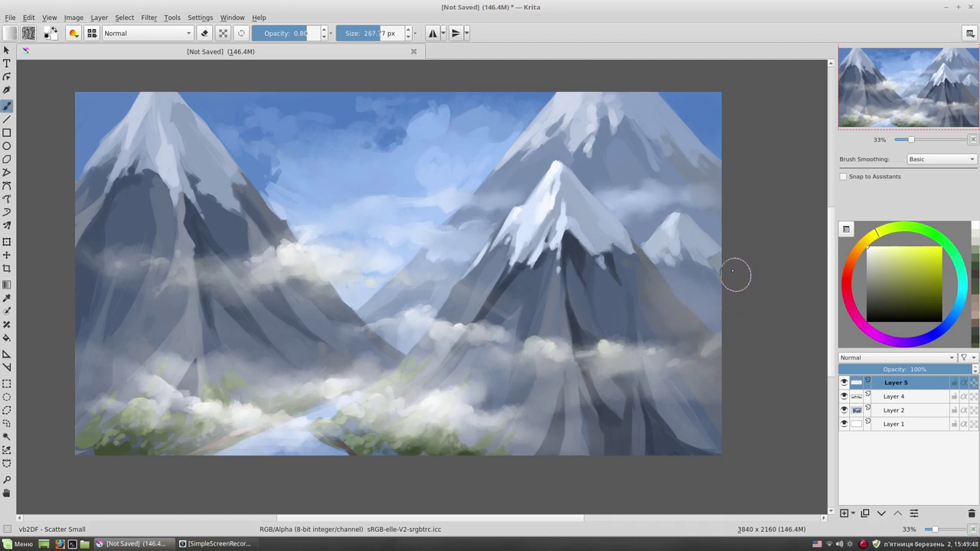
mouse_move(690, 306)
left_mouse_down()
mouse_move(636, 315)
mouse_move(605, 296)
left_mouse_up()
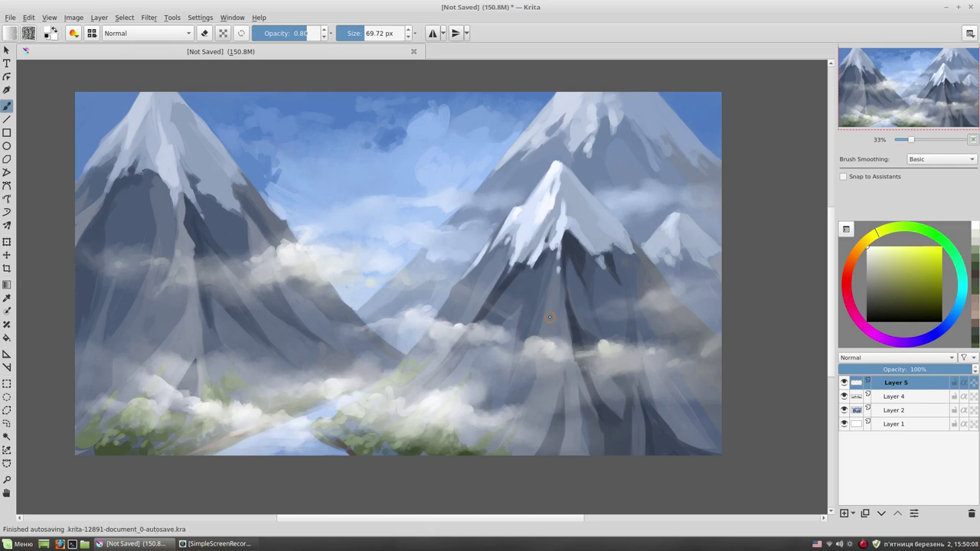
left_click_drag(466, 281, 523, 305)
left_click_drag(450, 274, 472, 305)
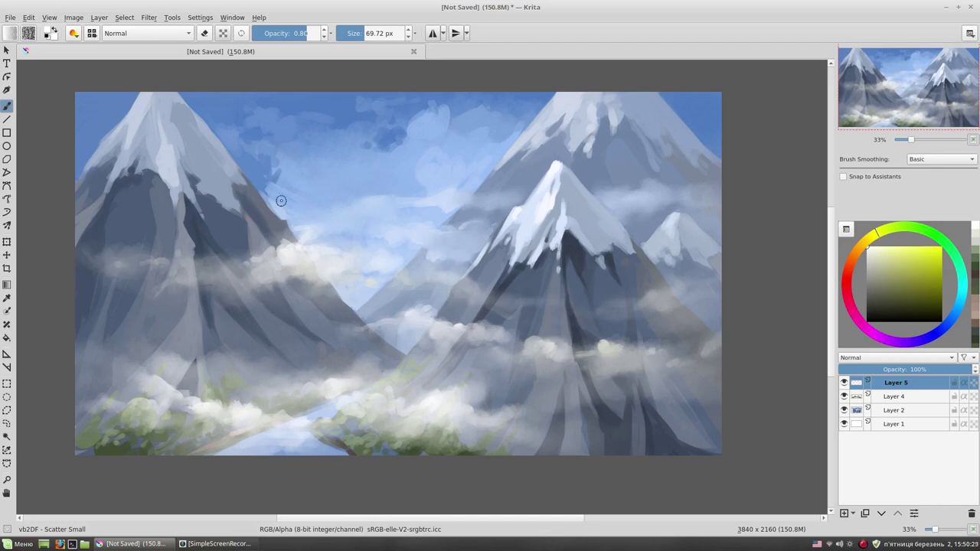
left_click_drag(378, 323, 393, 334)
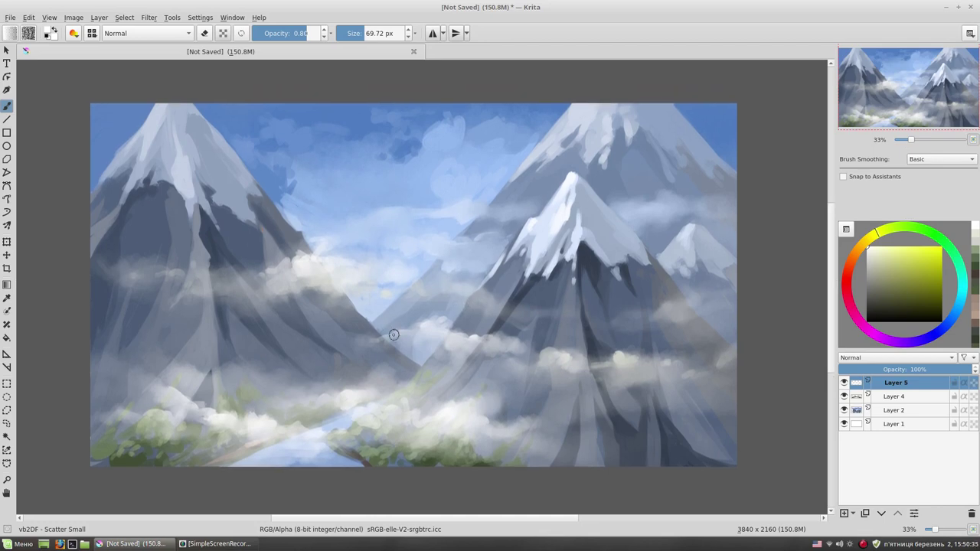
key("Insert")
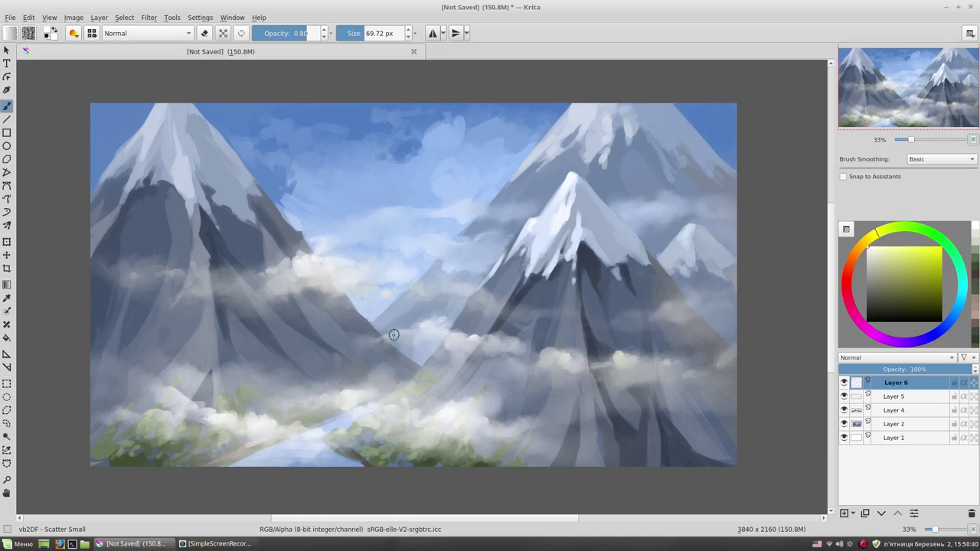
Block in a beige airship shape over the left peak with the flat brush.
right_click(376, 193)
left_click(323, 168)
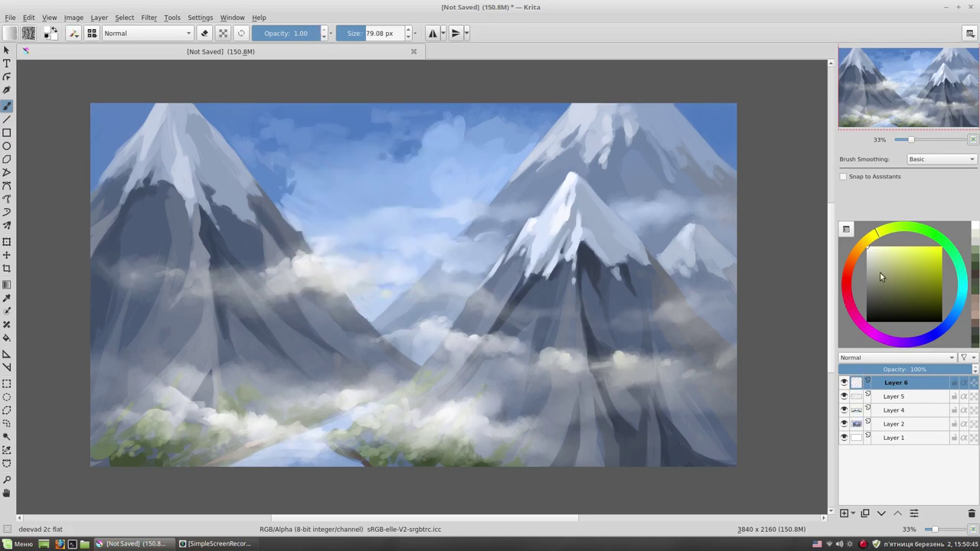
left_click(877, 272)
left_click_drag(877, 232, 860, 242)
left_click(882, 268)
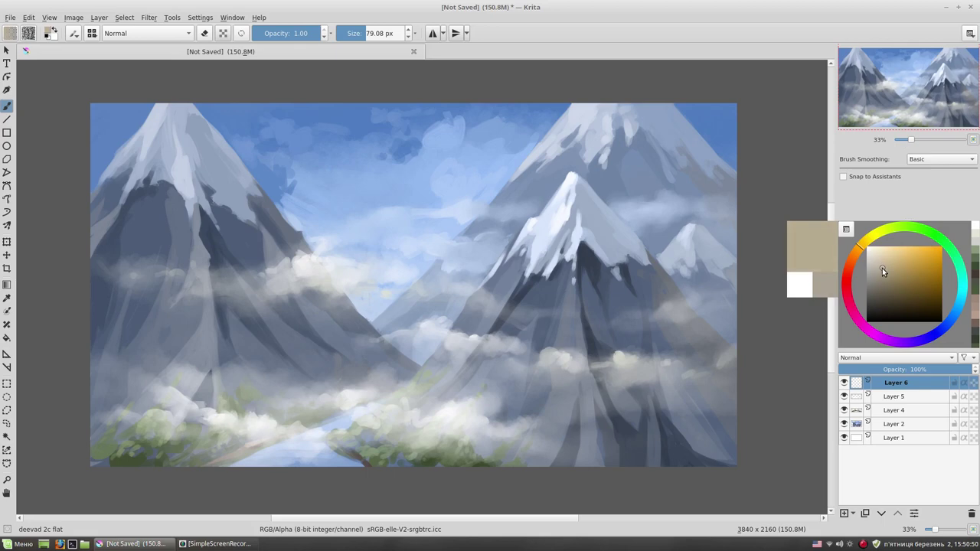
mouse_move(336, 164)
left_mouse_down()
mouse_move(328, 195)
mouse_move(288, 176)
mouse_move(337, 165)
mouse_move(316, 221)
left_mouse_up()
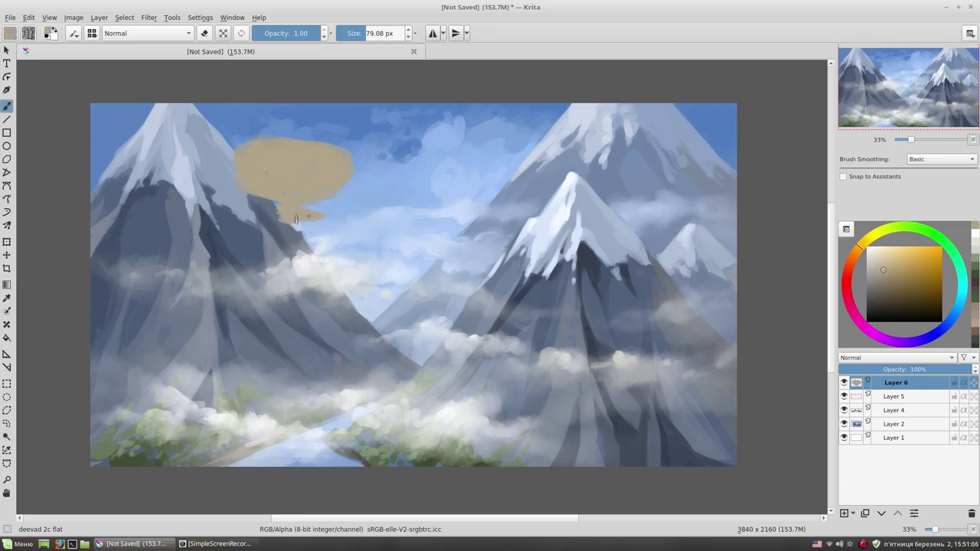
left_click_drag(356, 156, 351, 156)
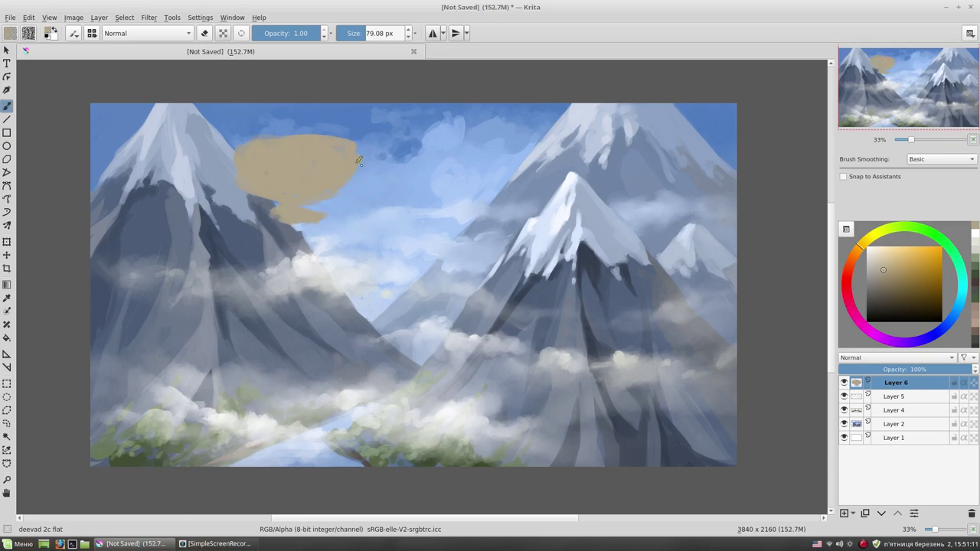
Shade the airship's lower edge dark brown, blend the hull and extend its upper-left edge.
left_click(881, 286)
mouse_move(232, 185)
left_mouse_down()
mouse_move(324, 191)
mouse_move(345, 180)
mouse_move(291, 218)
mouse_move(353, 162)
left_mouse_up()
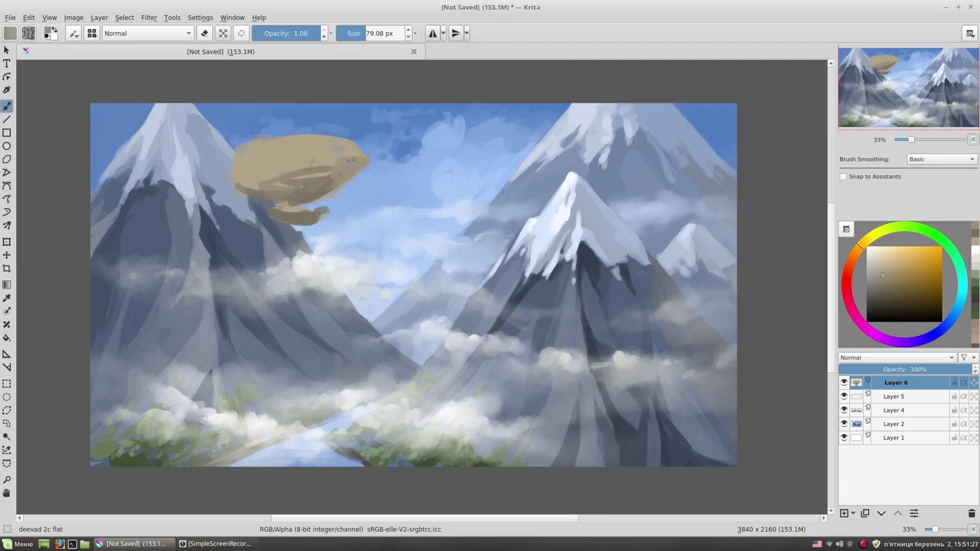
mouse_move(255, 194)
left_mouse_down()
mouse_move(330, 177)
mouse_move(337, 153)
mouse_move(291, 168)
left_mouse_up()
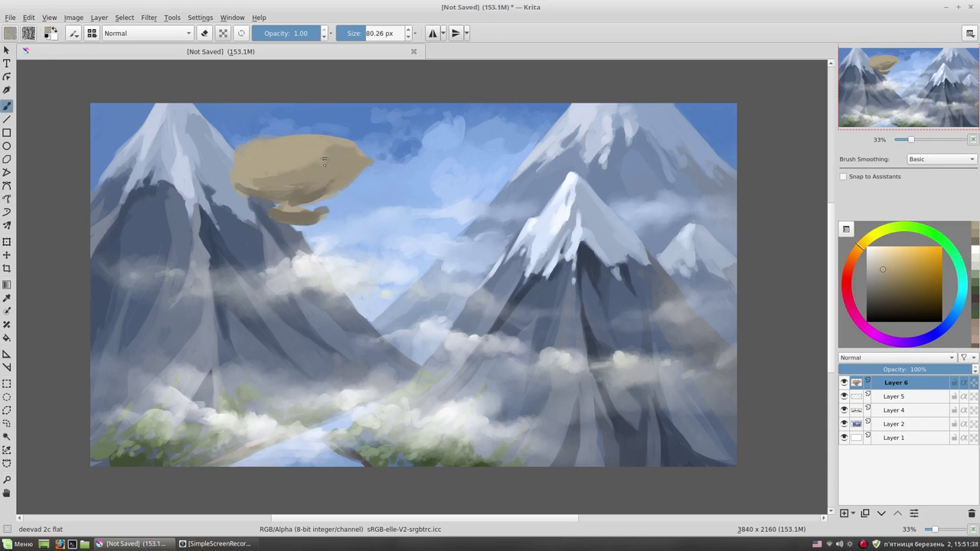
left_click(278, 167, "ctrl")
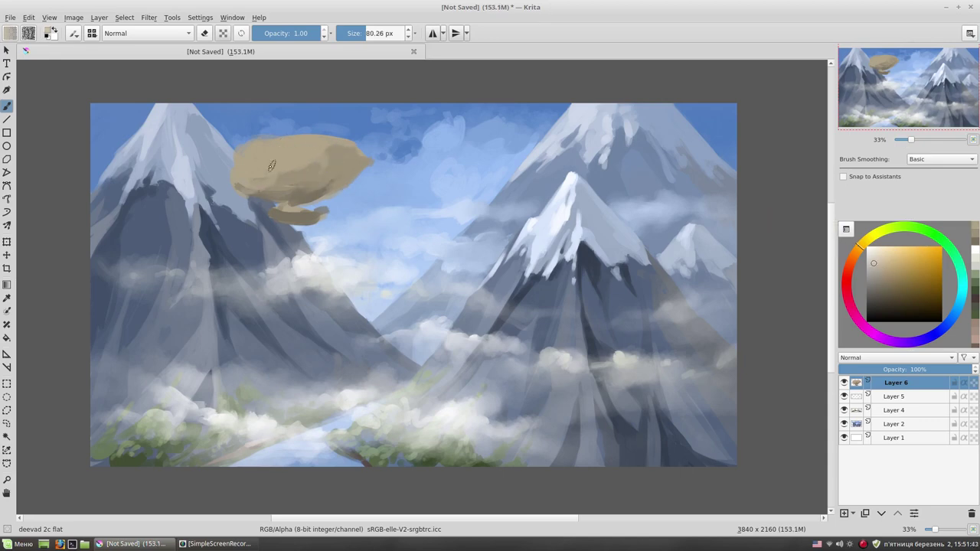
left_click_drag(234, 161, 248, 150)
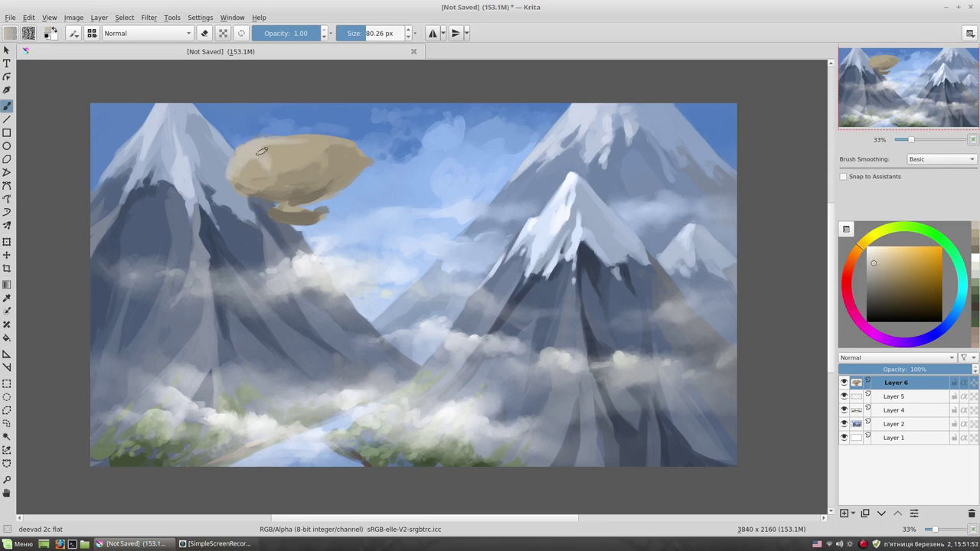
Sample colours from the airship and sky, then paint darker tan across the airship's middle.
left_click_drag(347, 161, 329, 160)
left_click(262, 157, "ctrl")
left_click(255, 165, "ctrl")
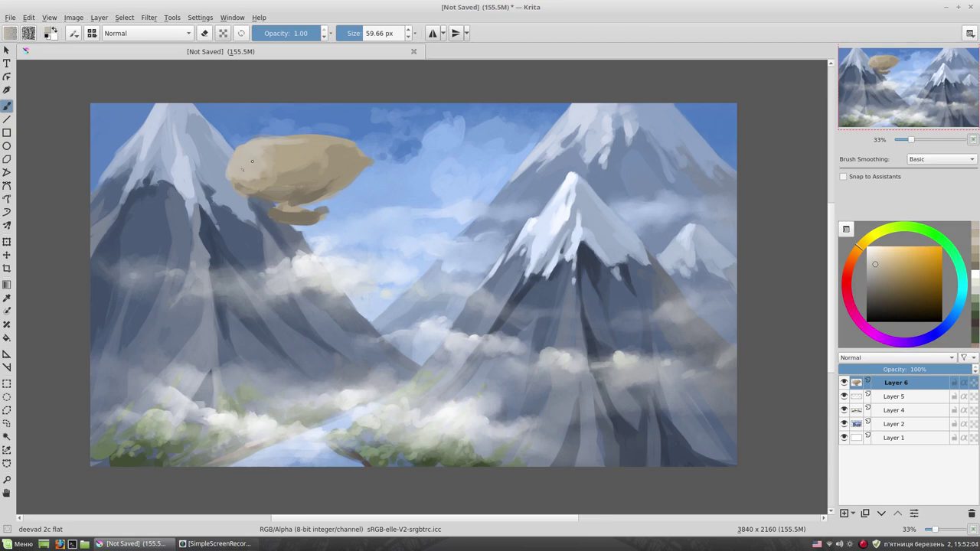
left_click(241, 183, "ctrl")
left_click(337, 185, "ctrl")
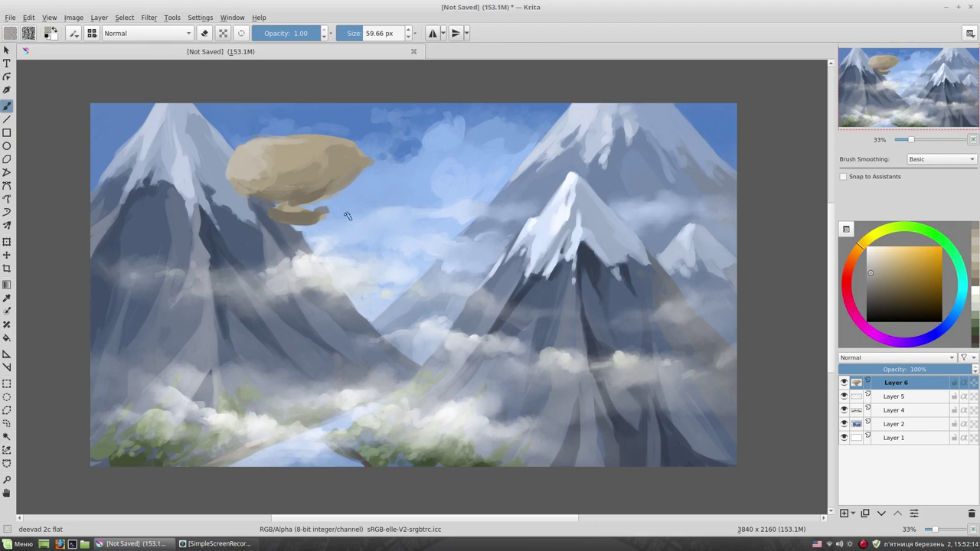
left_click(355, 166, "ctrl")
left_click(444, 172, "ctrl")
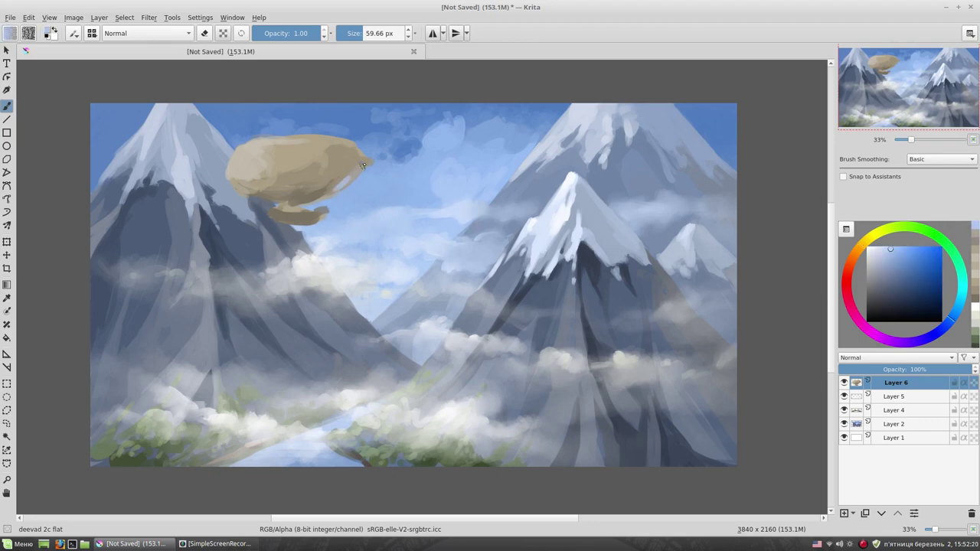
left_click(348, 182, "ctrl")
left_click(330, 186, "ctrl")
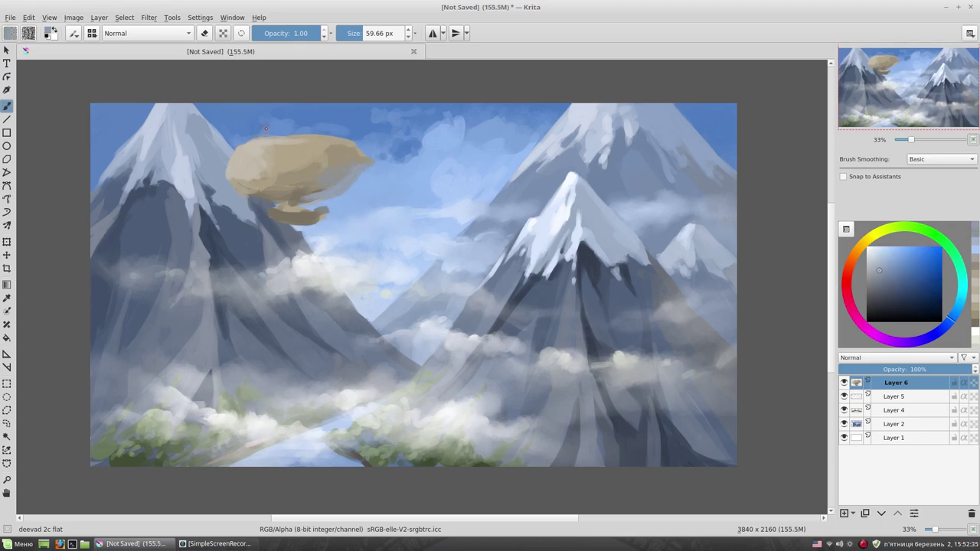
left_click(301, 190, "ctrl")
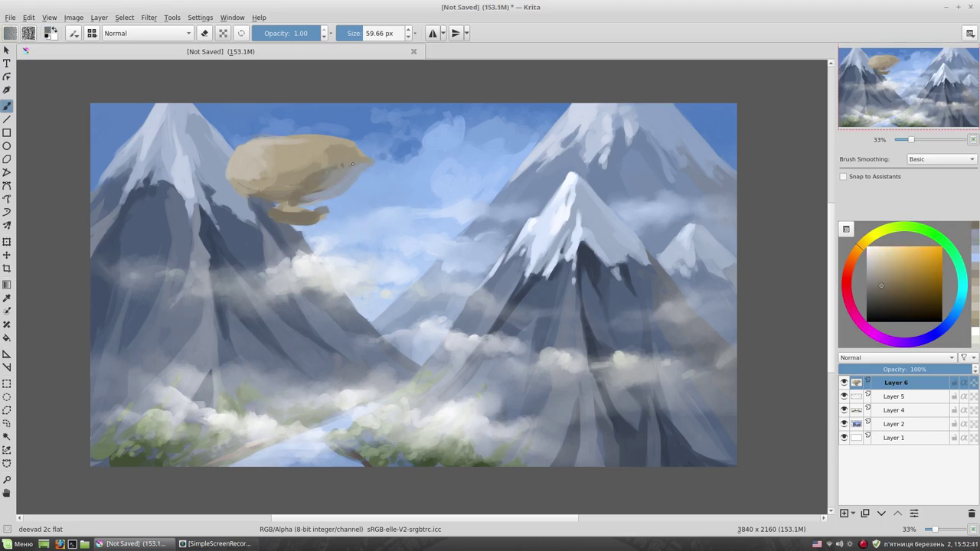
left_click_drag(324, 172, 283, 175)
Draw darker beige segment lines across the airship with a smaller brush.
key("l")
key("l")
key("l")
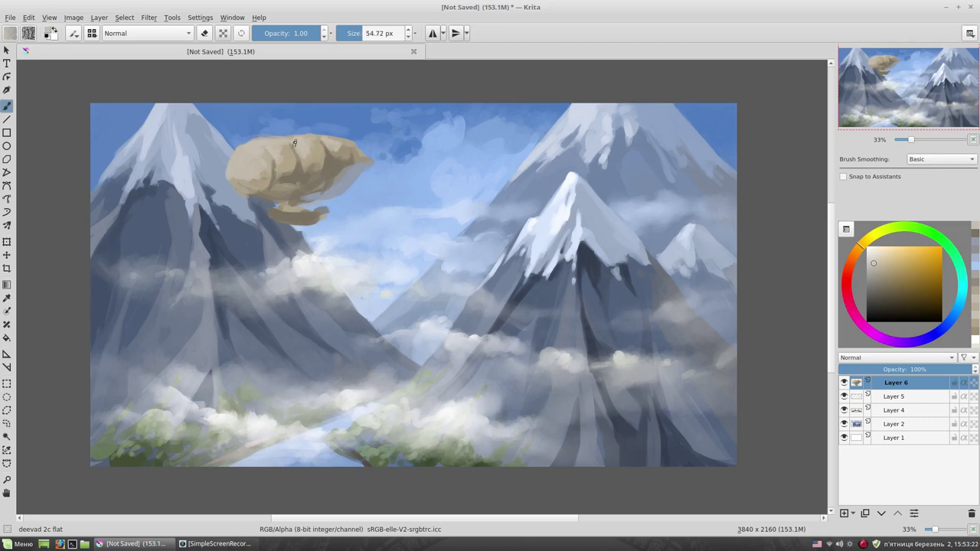
key("l")
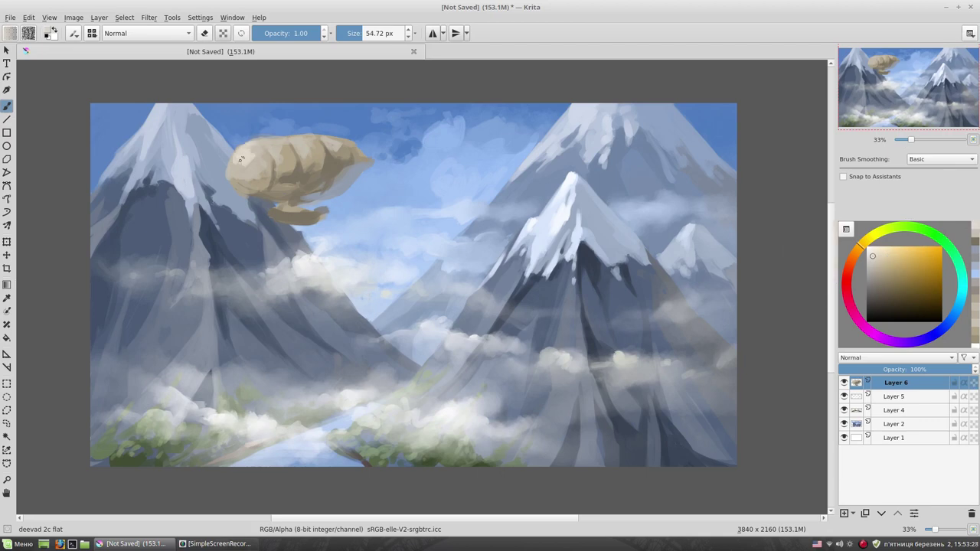
key("bracketleft")
left_click(280, 200, "ctrl")
left_click(334, 164, "ctrl")
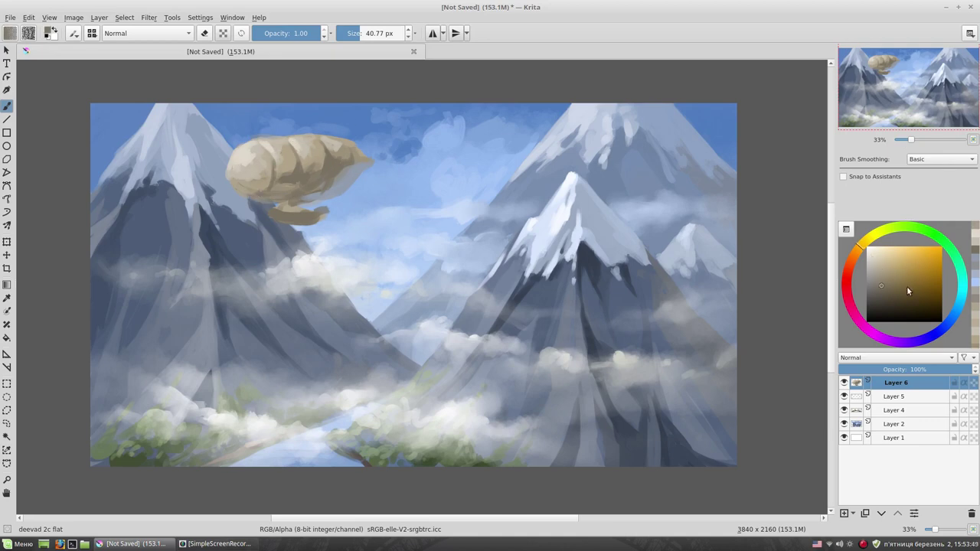
left_click_drag(338, 165, 353, 165)
mouse_move(298, 142)
left_mouse_down()
mouse_move(296, 175)
mouse_move(270, 191)
mouse_move(305, 163)
mouse_move(344, 177)
left_mouse_up()
left_click_drag(288, 145, 250, 182)
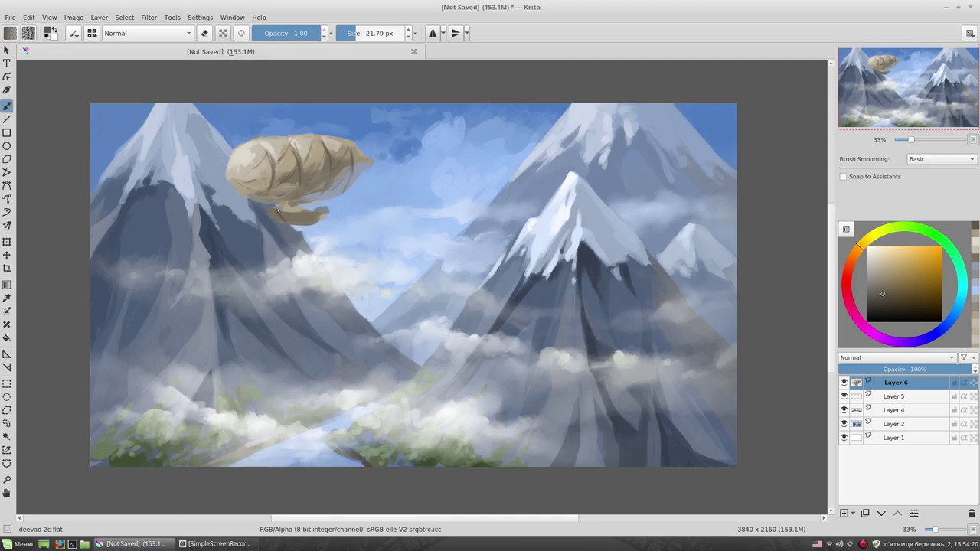
Outline and repaint the gondola in tan, trim its end, then undo the trial stroke.
left_click_drag(285, 214, 315, 215)
left_click(280, 210, "ctrl")
mouse_move(276, 207)
left_mouse_down()
mouse_move(321, 224)
mouse_move(306, 223)
left_mouse_up()
left_click(383, 151, "ctrl")
key("e")
key("e")
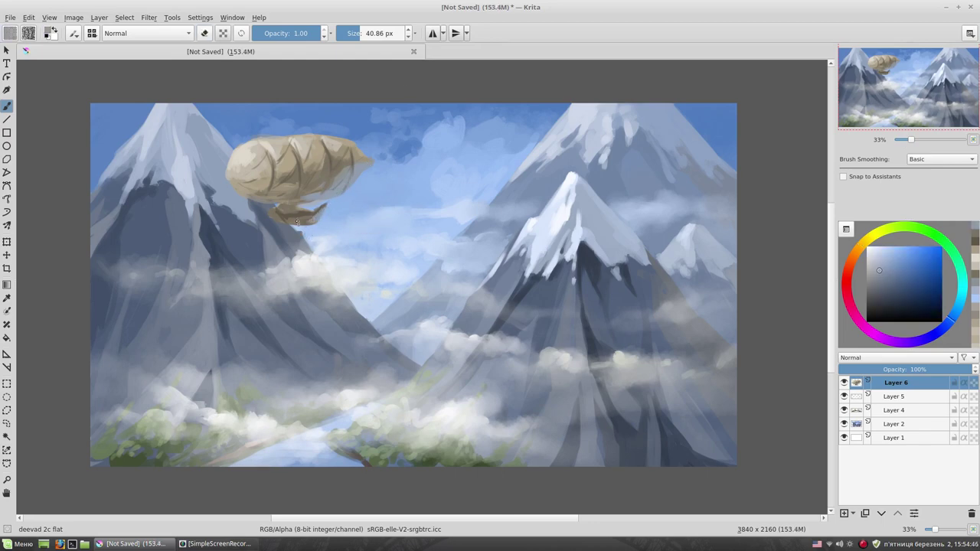
left_click(289, 205, "ctrl")
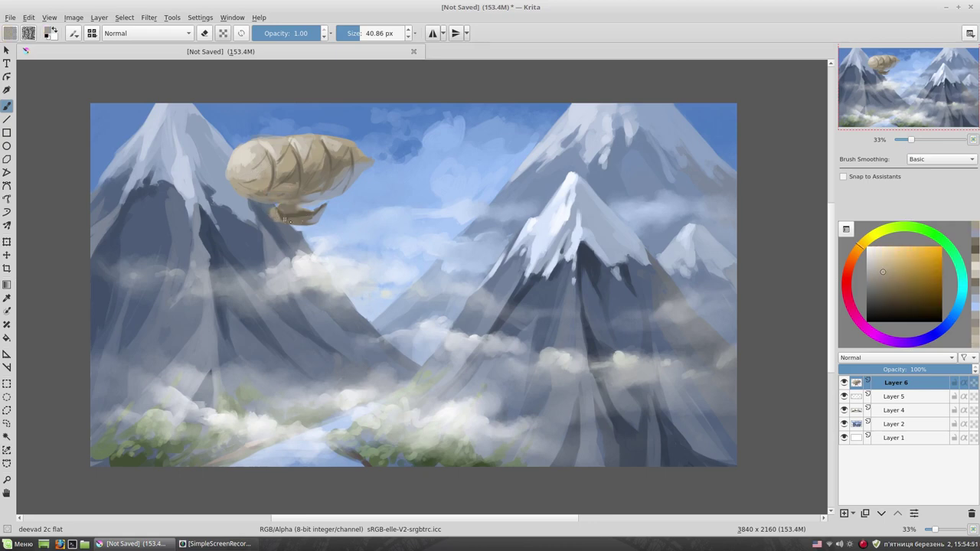
left_click_drag(275, 223, 273, 216)
left_click(878, 296)
key("[")
key("ctrl+z")
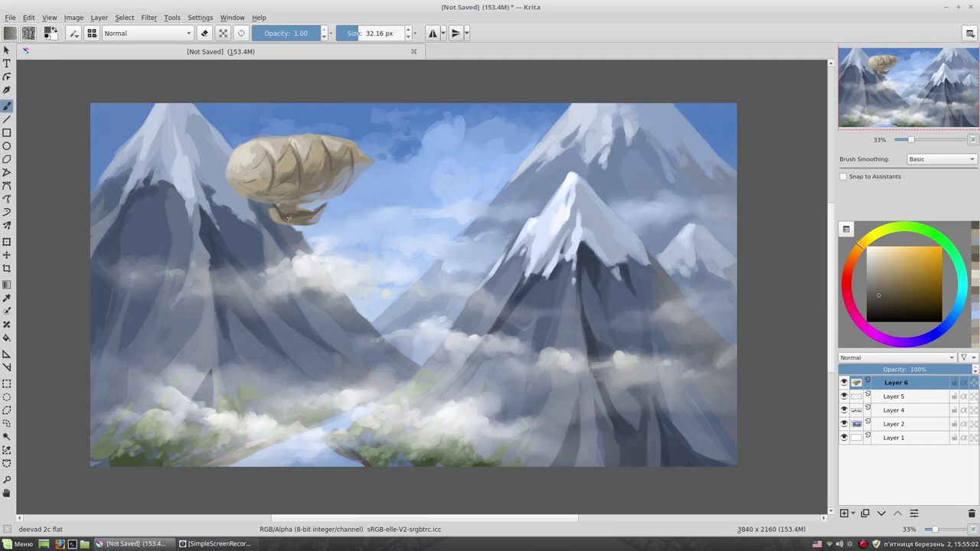
Trim the airship's lower-right edge and sharpen its right tip with light sky blue.
left_click(265, 210, "ctrl")
key("bracketleft")
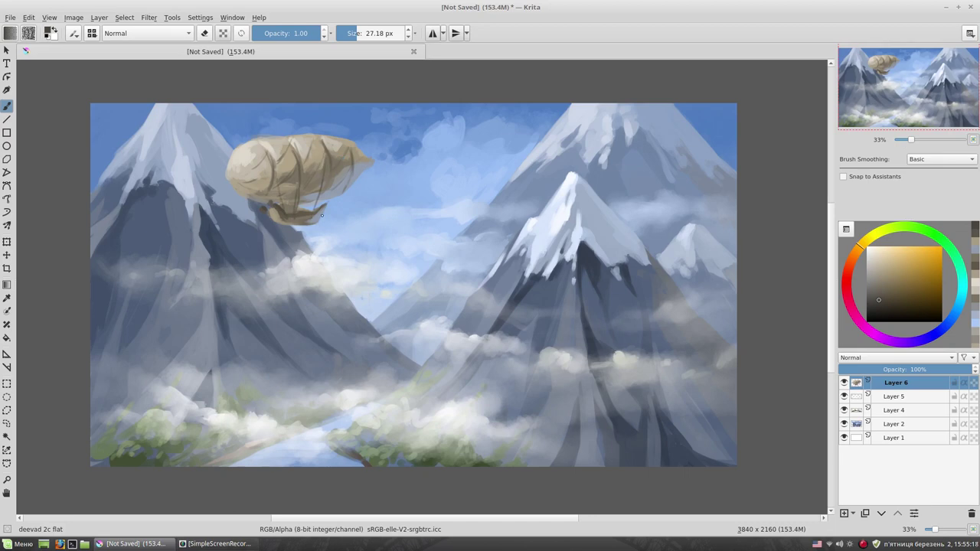
key("x")
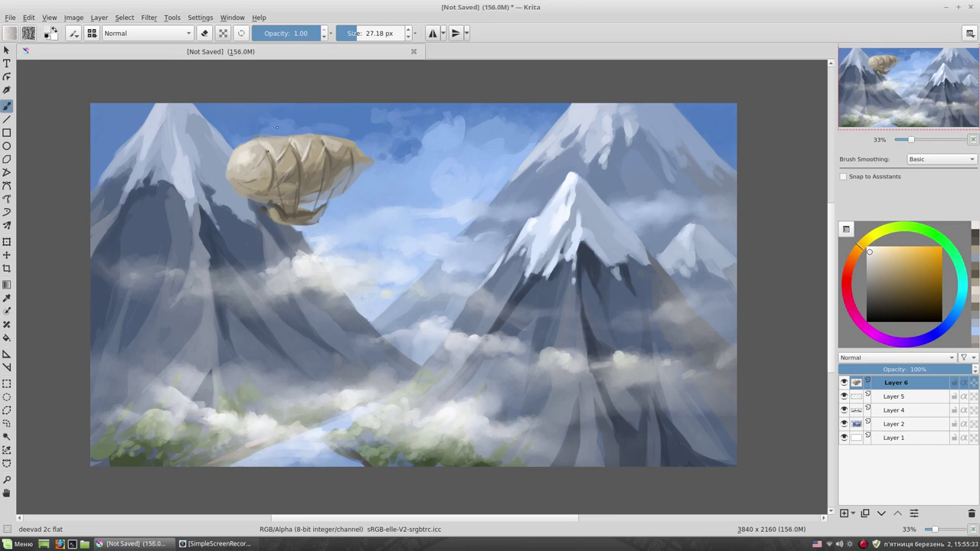
left_click(371, 146, "ctrl")
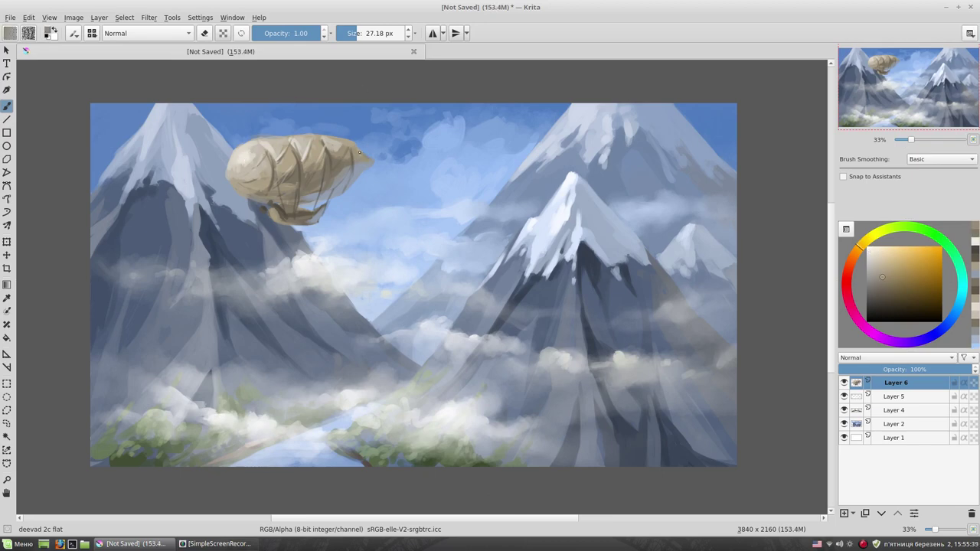
left_click(373, 162, "ctrl")
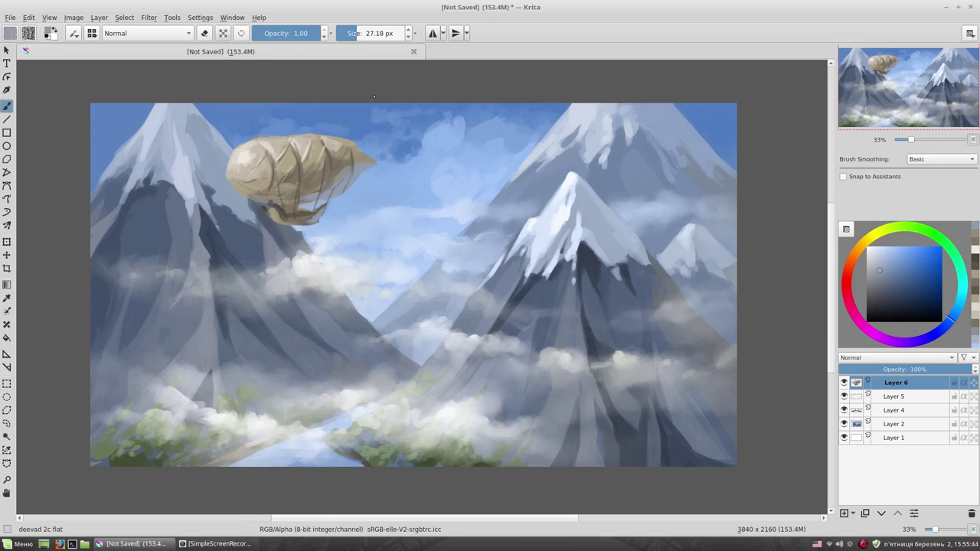
left_click_drag(374, 162, 335, 201)
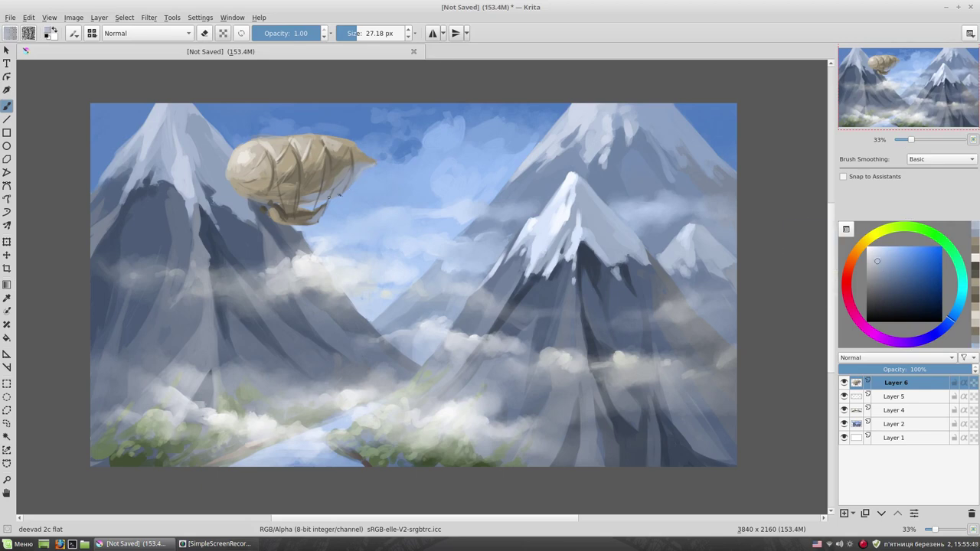
left_click_drag(375, 162, 359, 173)
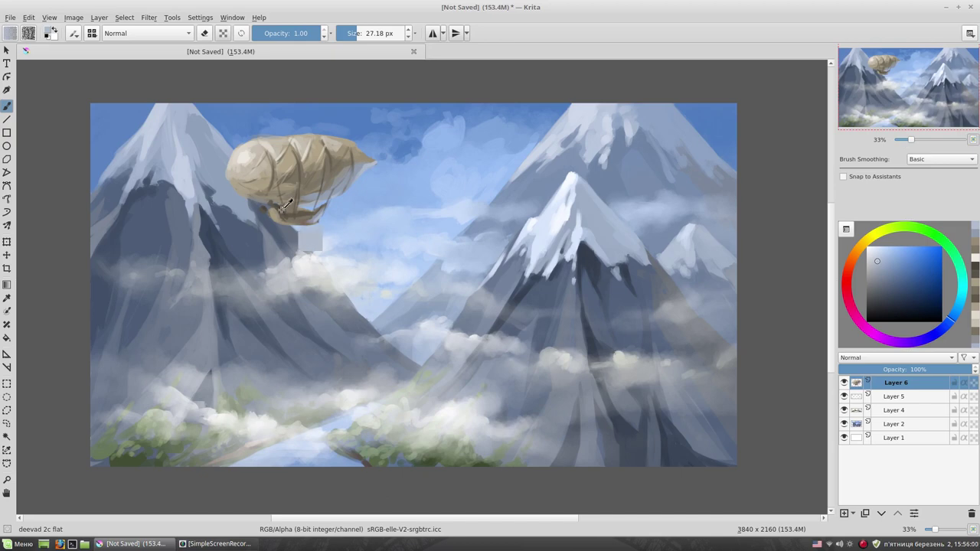
Add dark brown gondola details and rib lines across the airship's balloon.
left_click(289, 215, "ctrl")
left_click_drag(286, 214, 296, 210)
mouse_move(300, 148)
left_mouse_down()
mouse_move(302, 180)
mouse_move(328, 179)
left_mouse_up()
left_click_drag(270, 157, 278, 191)
left_click_drag(346, 162, 352, 185)
Add light tan highlights to the airship's gondola.
left_click(291, 220, "ctrl")
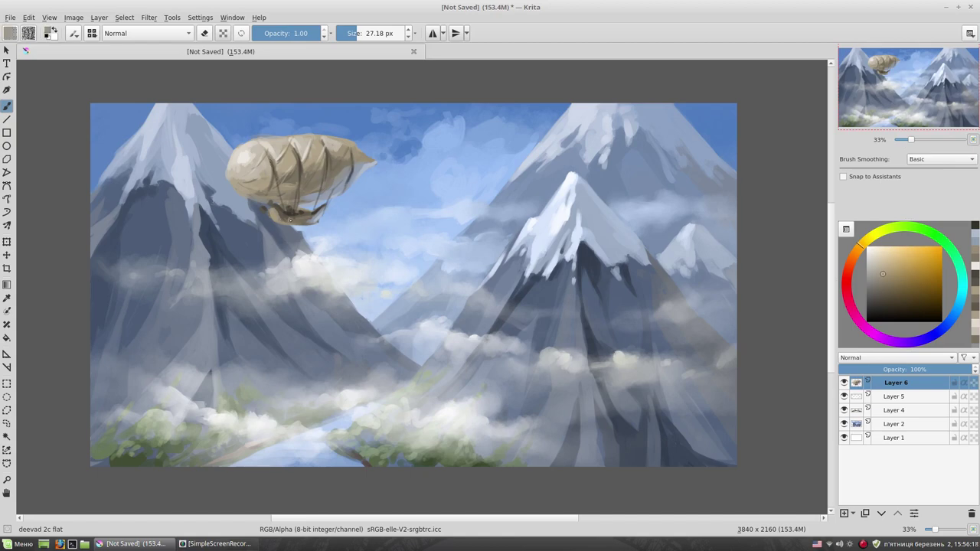
left_click(856, 252)
left_click_drag(315, 216, 322, 218)
left_click_drag(287, 214, 297, 214)
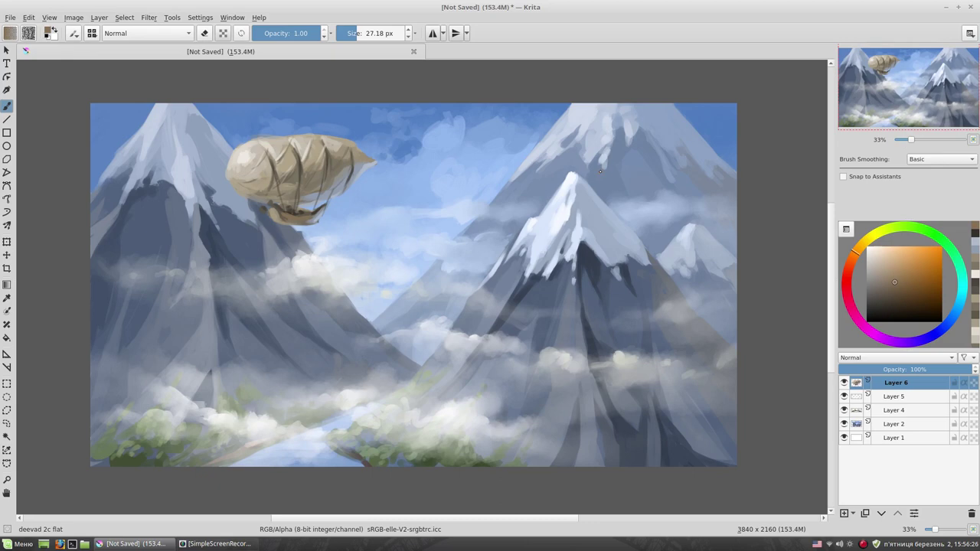
On a new layer, paint a white smoke trail from the airship over the left peak.
key("Insert")
left_click(867, 247)
mouse_move(262, 198)
left_mouse_down()
mouse_move(198, 182)
mouse_move(253, 190)
mouse_move(207, 199)
mouse_move(236, 201)
mouse_move(181, 164)
mouse_move(192, 182)
mouse_move(165, 175)
left_mouse_up()
key("bracketright")
mouse_move(253, 193)
left_mouse_down()
mouse_move(111, 149)
mouse_move(233, 200)
mouse_move(196, 187)
mouse_move(209, 201)
left_mouse_up()
right_click(250, 169)
Paint white smoke at the airship's lower-left edge with the deevad 2c flat brush.
left_click(227, 115)
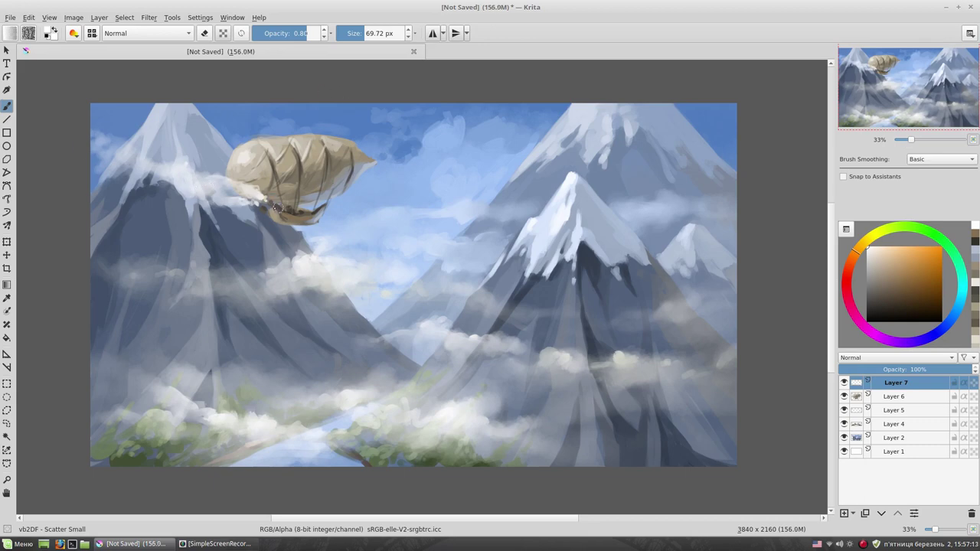
right_click(325, 170)
left_click(263, 153)
mouse_move(264, 193)
left_mouse_down()
mouse_move(236, 188)
mouse_move(245, 203)
left_mouse_up()
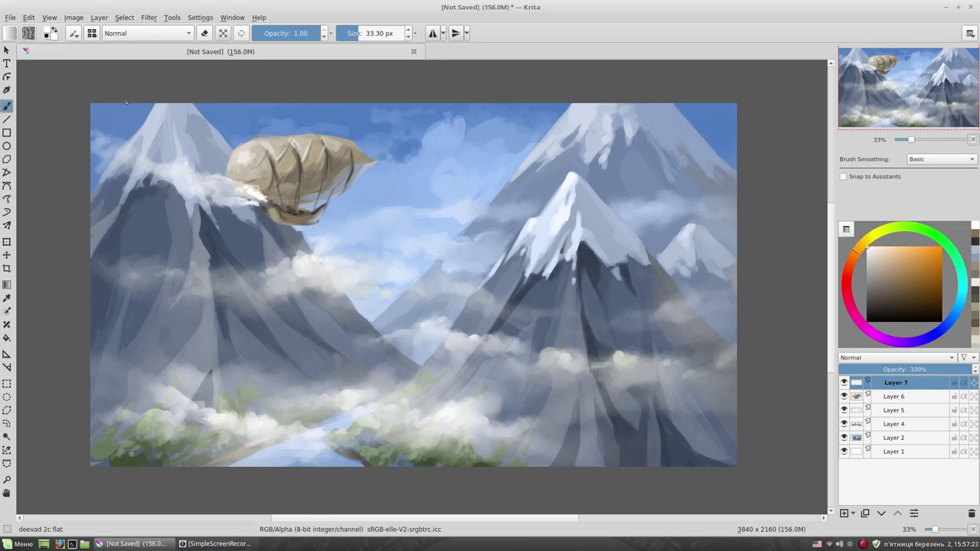
Paint dark grey smoke over the top-left peak with the Scatter Small brush.
left_click(875, 298)
left_click_drag(96, 135, 203, 196)
right_click(235, 168)
left_click(175, 152)
mouse_move(122, 146)
left_mouse_down()
mouse_move(94, 135)
mouse_move(180, 188)
left_mouse_up()
mouse_move(103, 160)
left_mouse_down()
mouse_move(171, 168)
mouse_move(94, 173)
mouse_move(230, 205)
mouse_move(122, 173)
left_mouse_up()
key("bracketright")
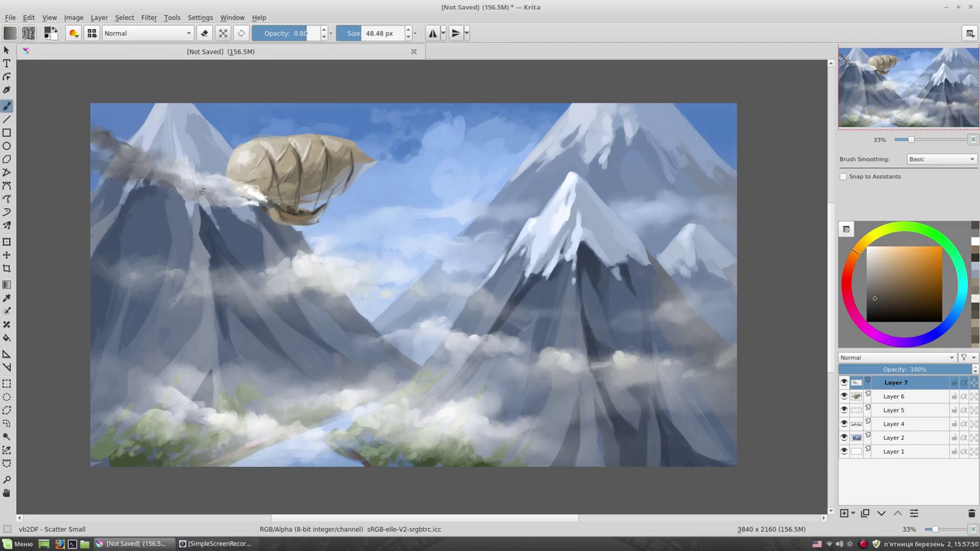
left_click_drag(106, 130, 130, 147)
Return to a smaller deevad 2c flat brush with light tan, set to erase.
right_click(360, 227)
left_click(330, 209)
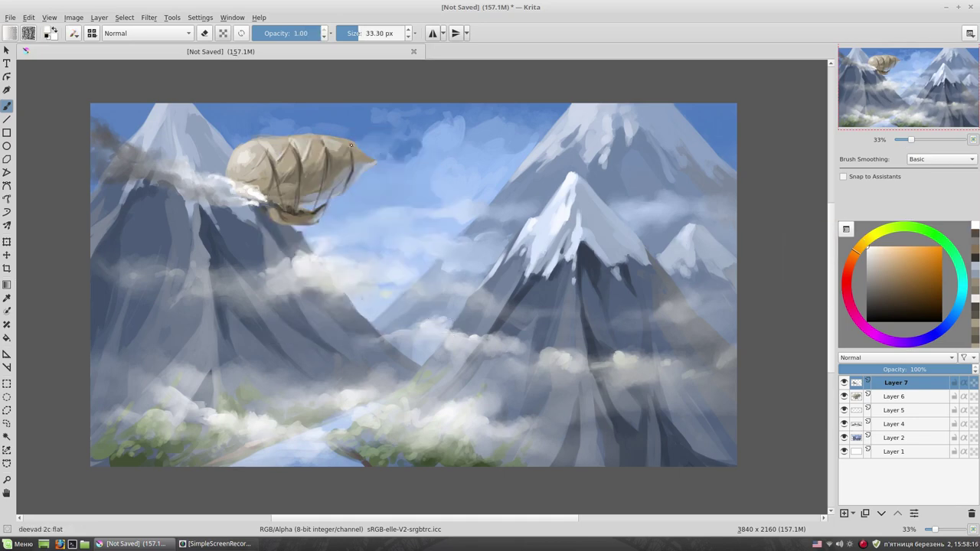
key("bracketleft")
left_click(246, 142, "ctrl")
key("e")
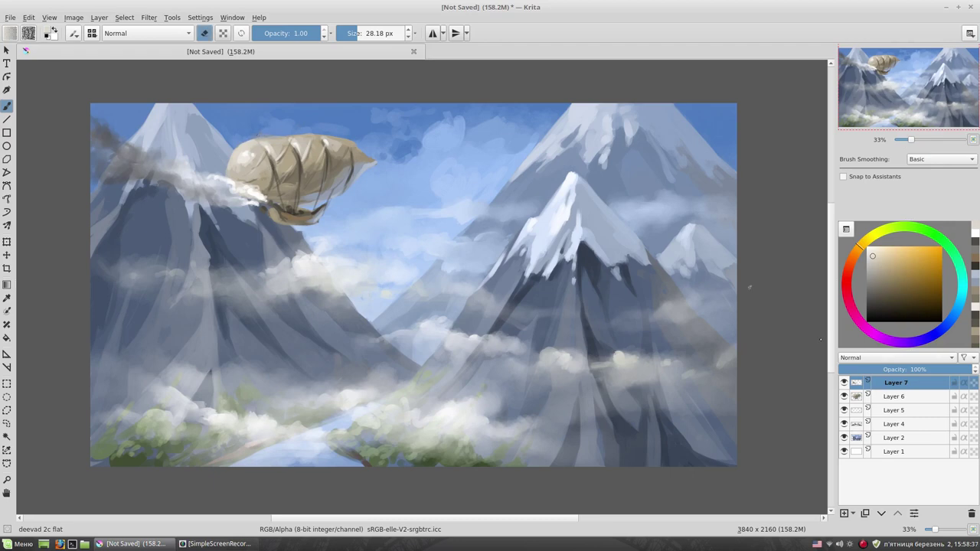
Move to Layer 6 and try peach-orange and pale blue-grey colours.
key("Page_Down")
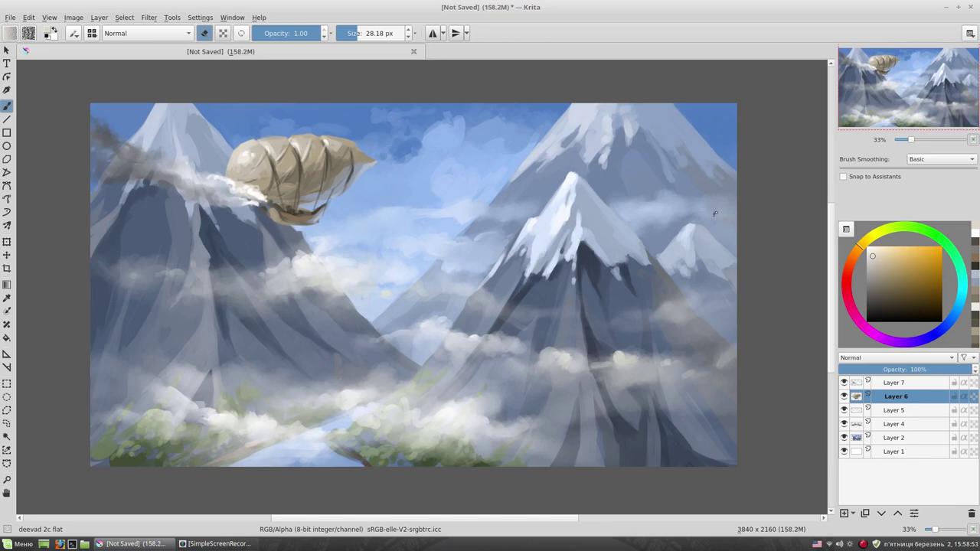
left_click_drag(903, 253, 898, 252)
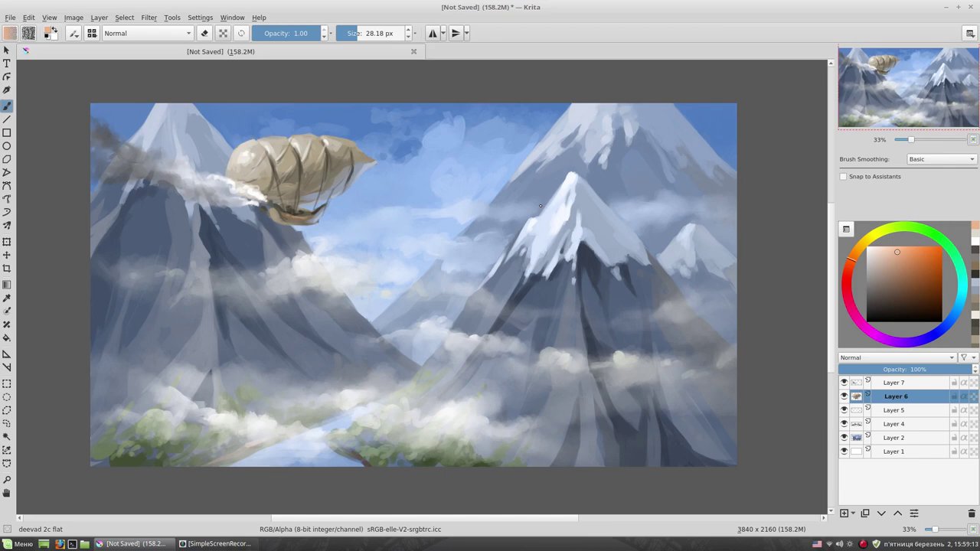
left_click_drag(369, 164, 415, 156)
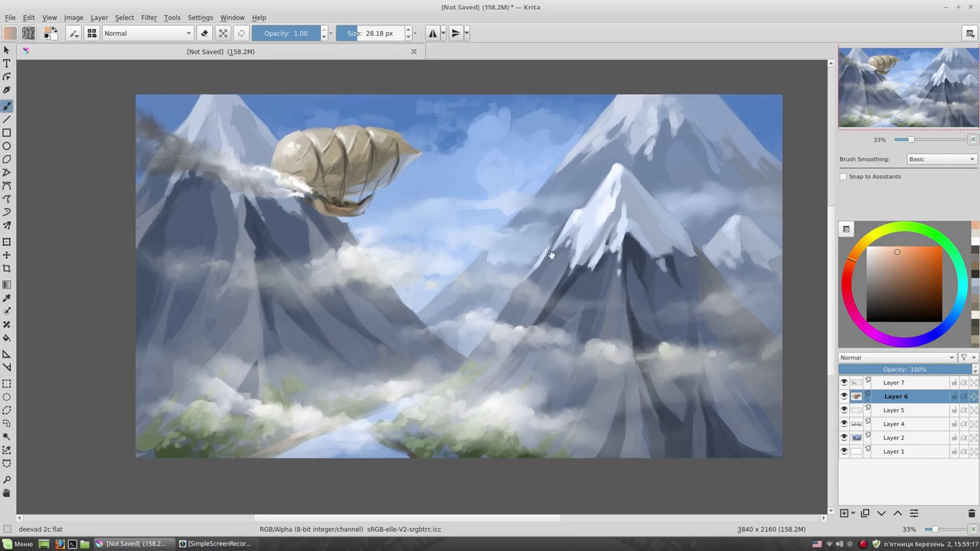
left_click(414, 156, "ctrl")
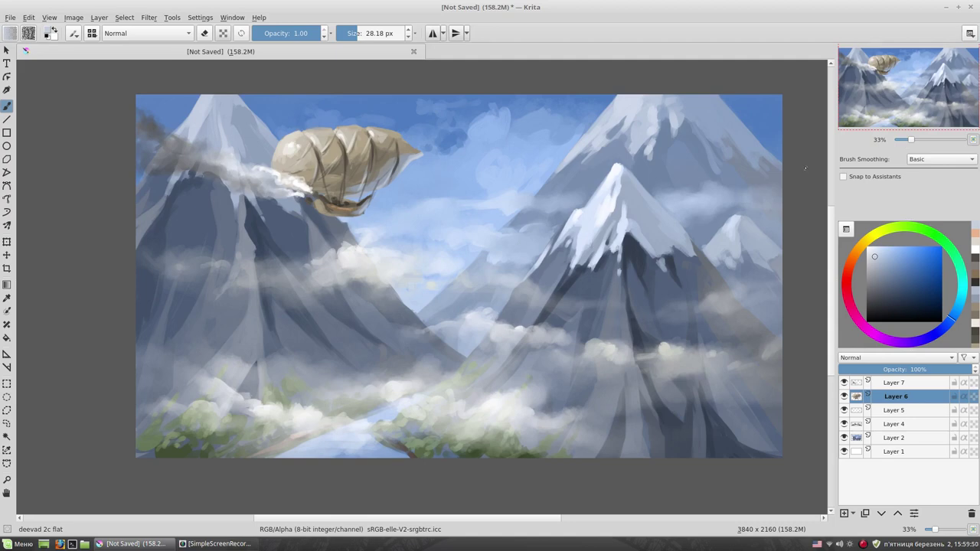
Sample dark brown and paint two more rib lines on the airship hull with a smaller brush.
left_click(329, 173, "ctrl")
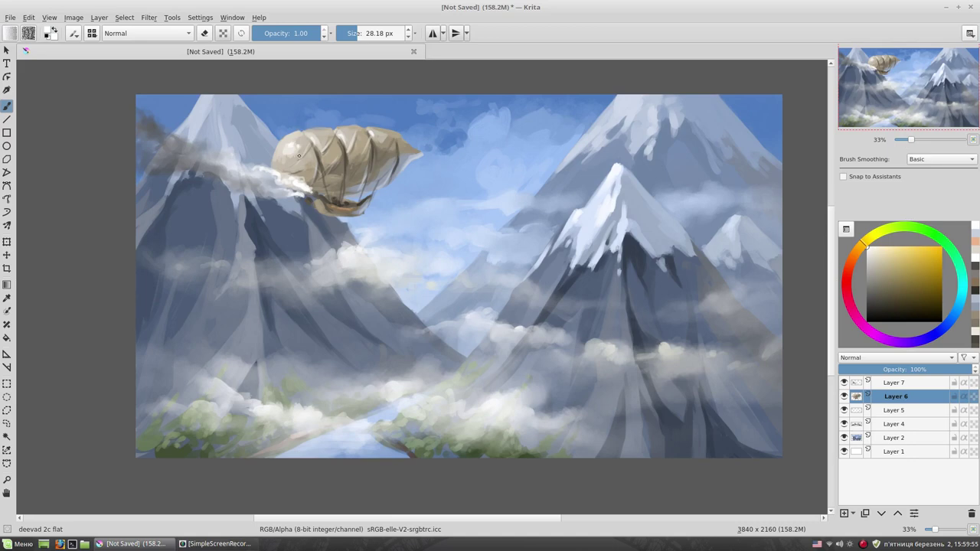
left_click(350, 149, "ctrl")
key("bracketleft")
left_click_drag(373, 155, 366, 184)
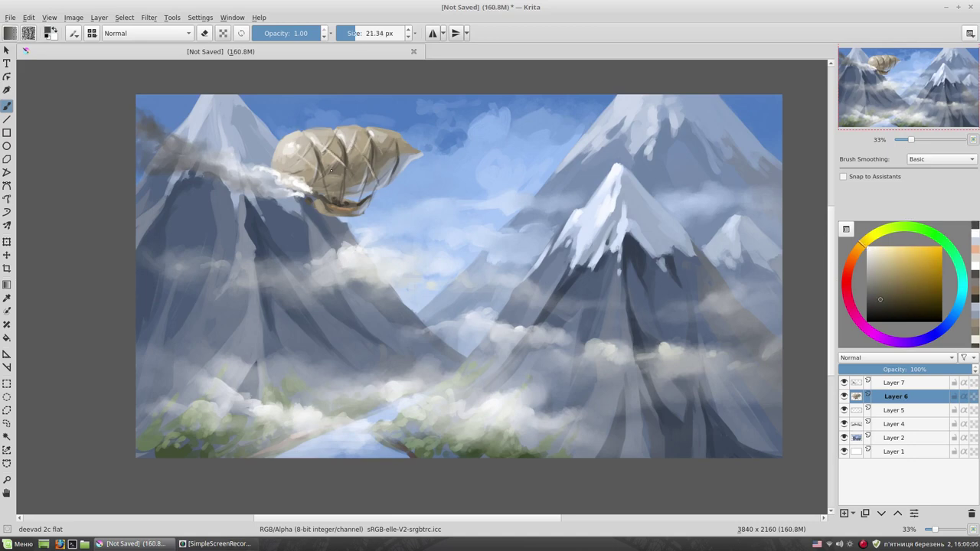
left_click_drag(316, 154, 301, 165)
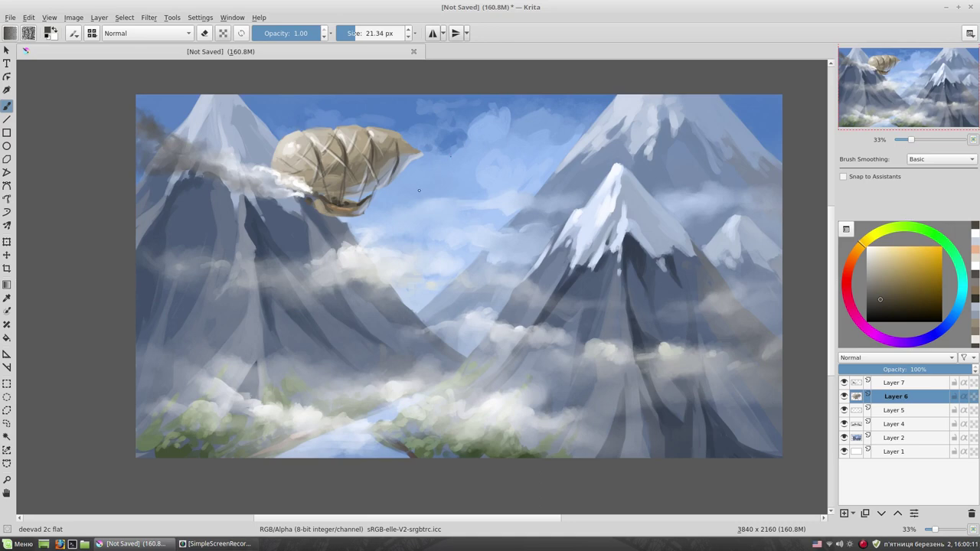